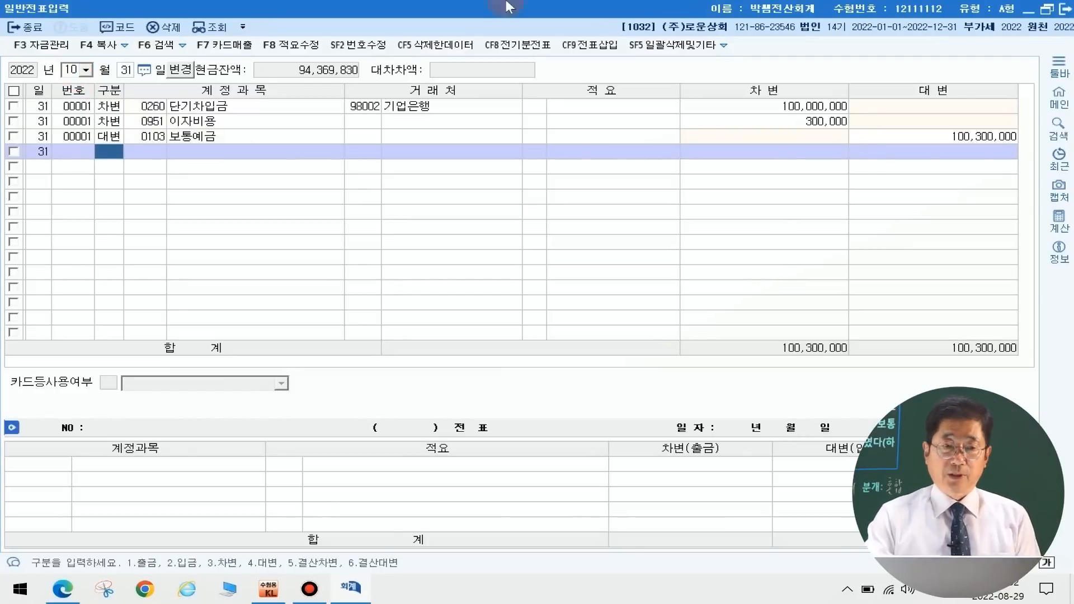
Close the general voucher entry window and open 매입매출전표입력 in a maximized window
{"action": "left_click", "coordinate": [1064, 8]}
{"action": "left_click", "coordinate": [322, 152]}
{"action": "left_click", "coordinate": [141, 135]}
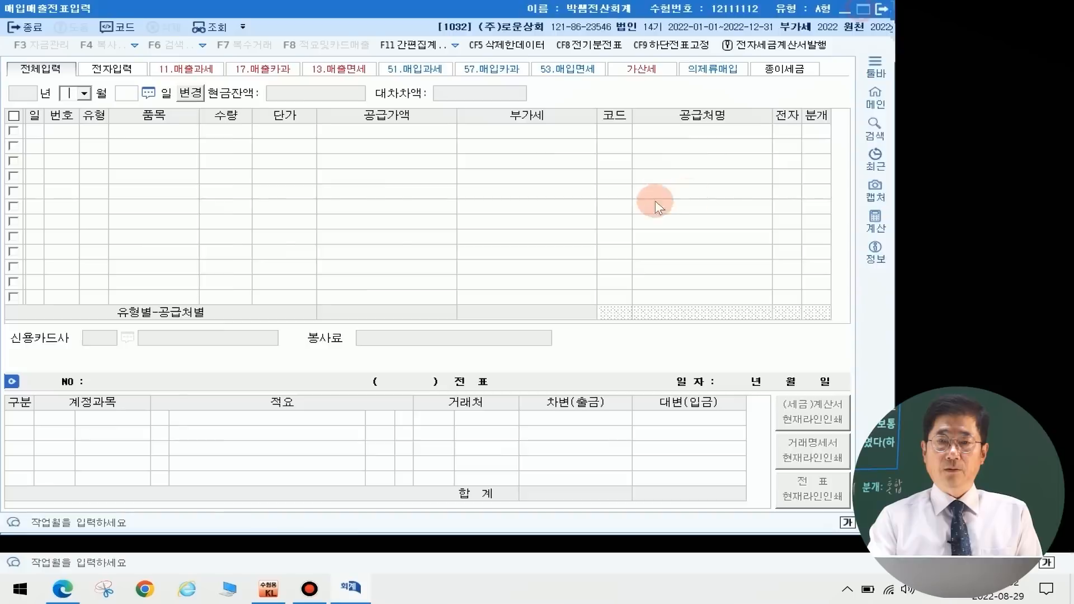
{"action": "double_click", "coordinate": [320, 15]}
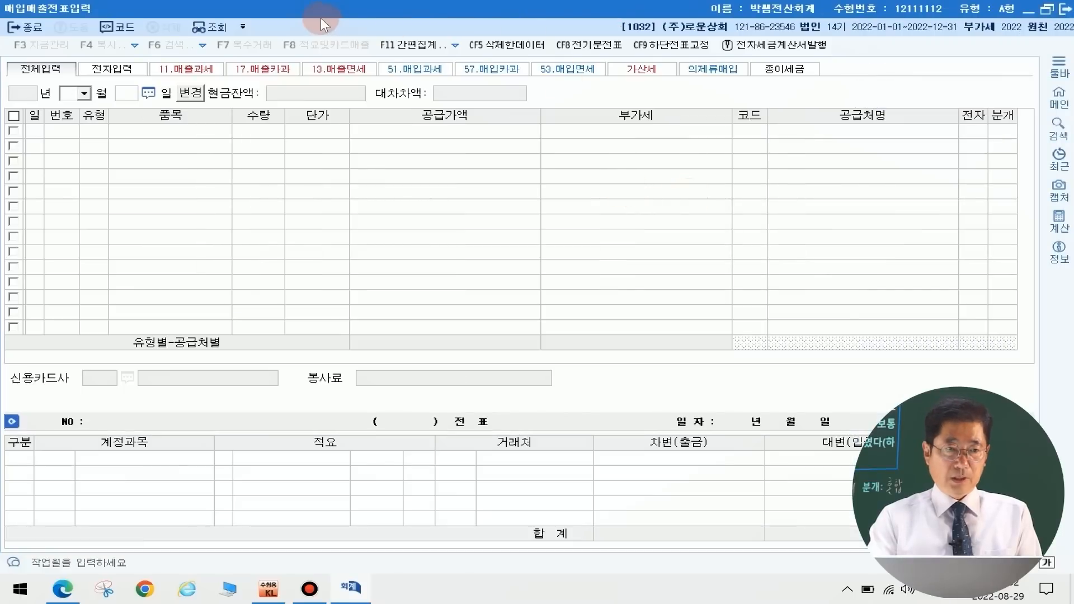
Set the voucher date to July 28 and the new line's VAT type to 55 (수입)
{"action": "type", "text": "07"}
{"action": "key", "text": "Return"}
{"action": "type", "text": "38"}
{"action": "key", "text": "Return"}
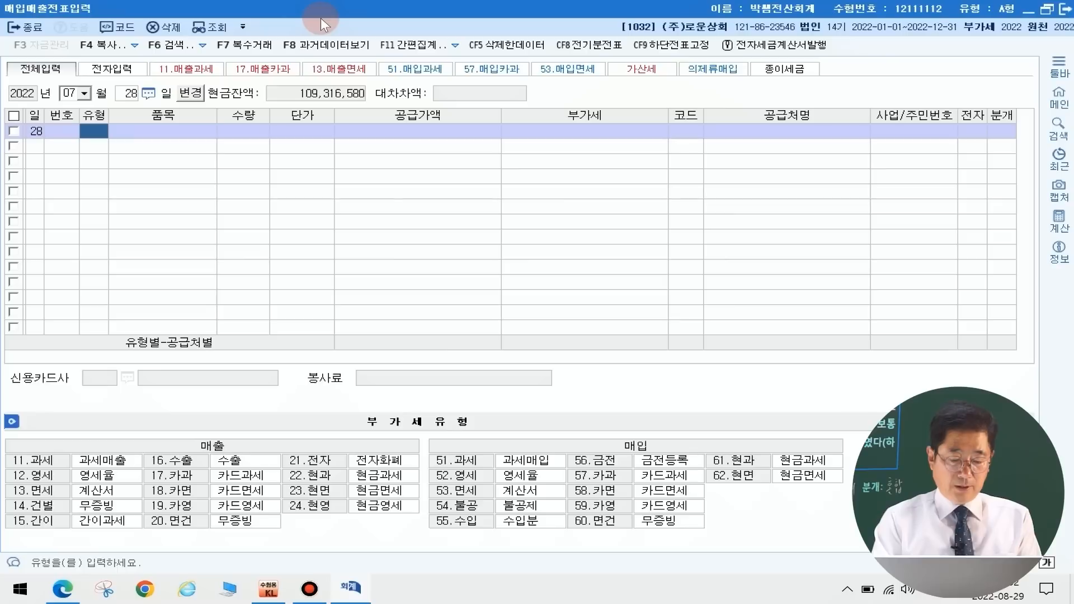
{"action": "type", "text": "55"}
{"action": "key", "text": "Return"}
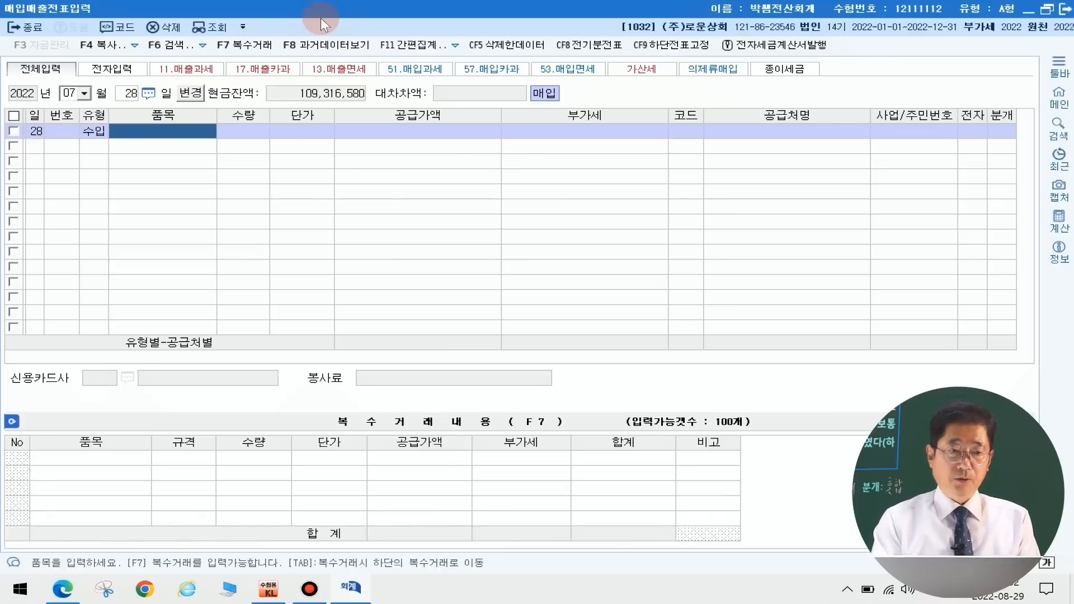
Enter a supply value of 30,000,000 for the import purchase and assign 김해세관 as the supplier
{"action": "key", "text": "Return"}
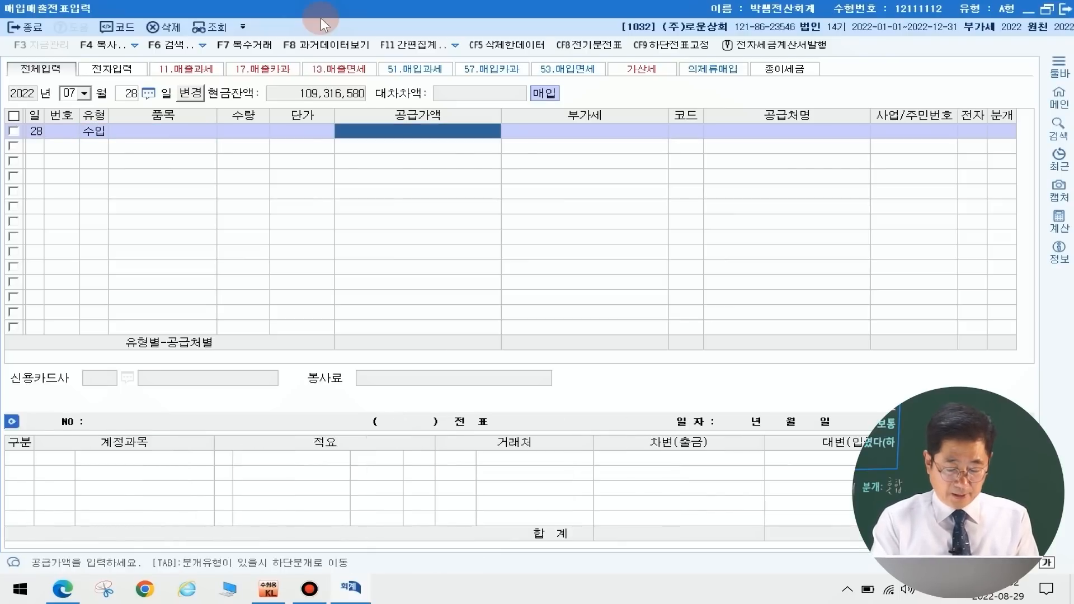
{"action": "type", "text": "30000000"}
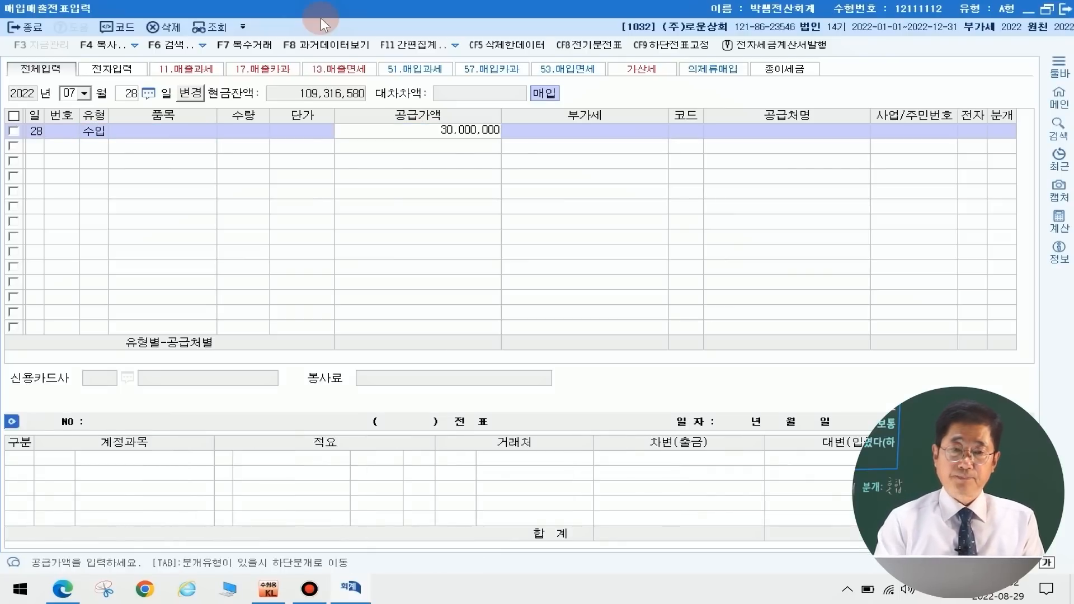
{"action": "key", "text": "Return"}
{"action": "key", "text": "Return"}
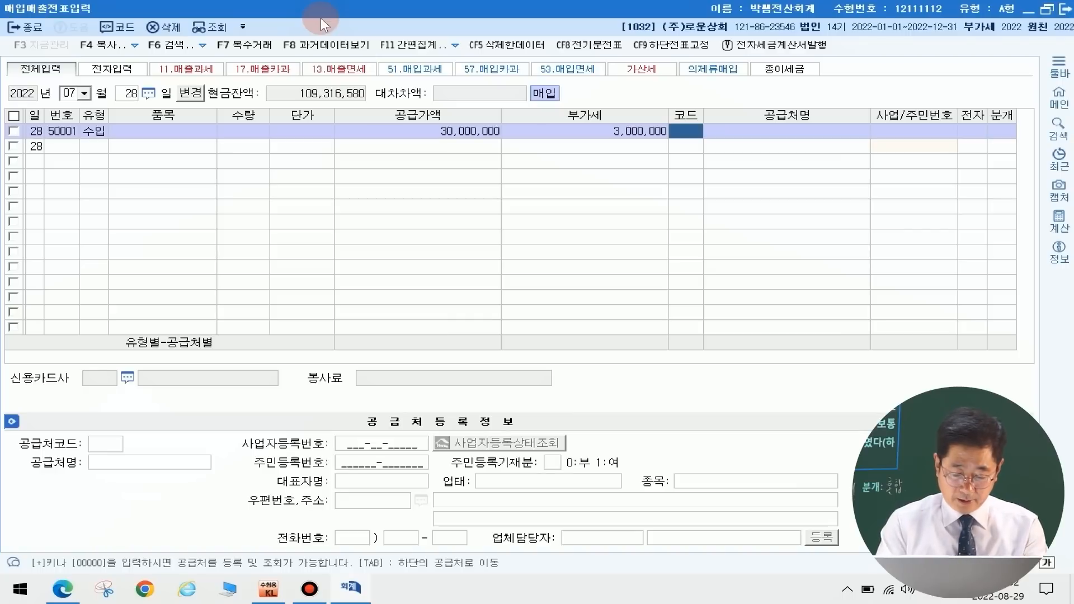
{"action": "type", "text": "김해"}
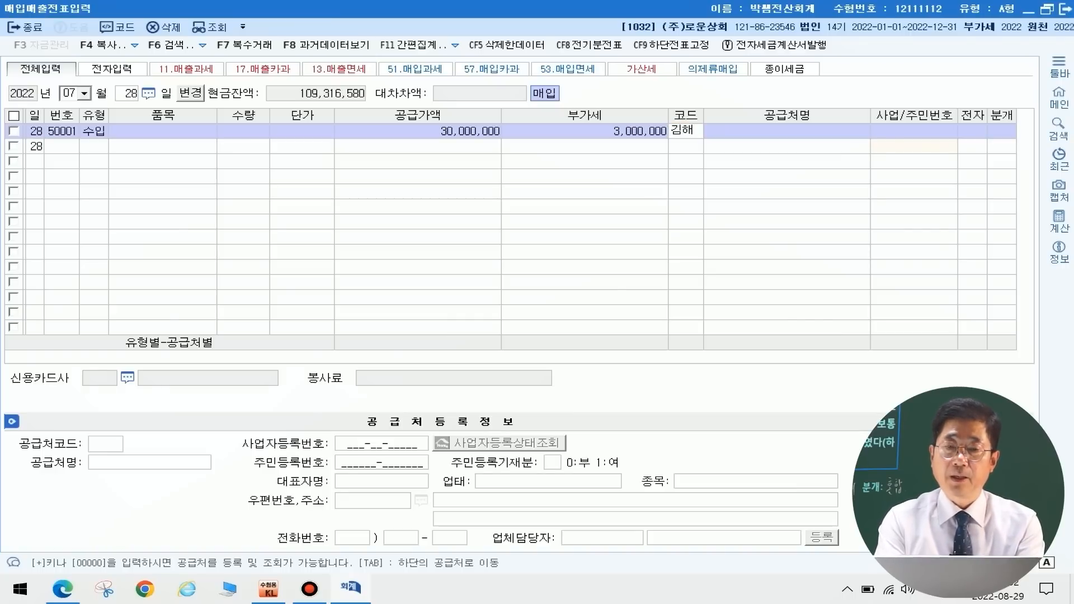
{"action": "key", "text": "Return"}
{"action": "key", "text": "Return"}
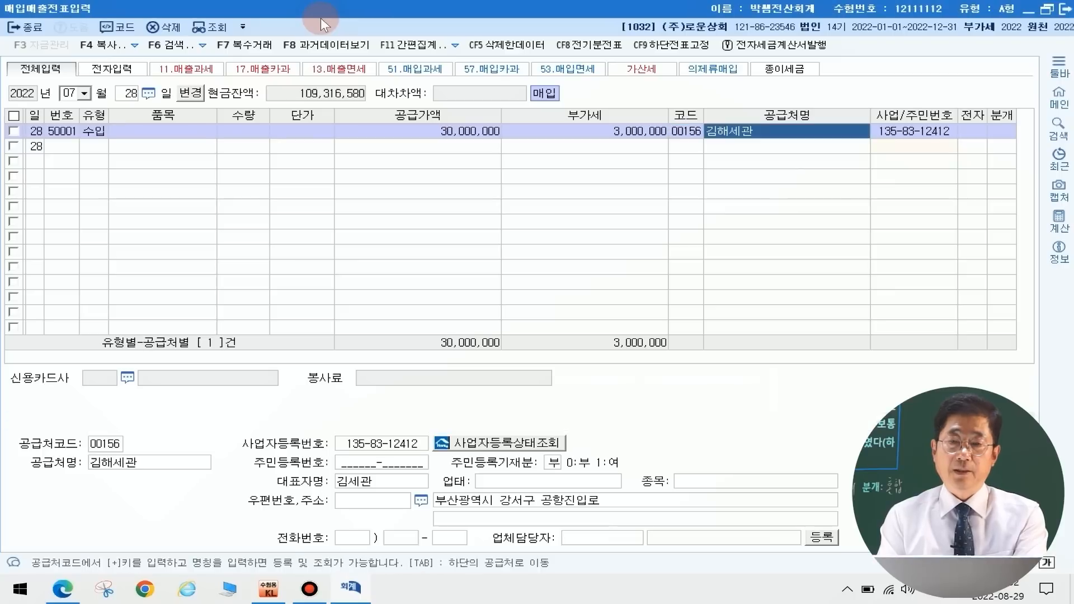
Mark the July 28 import purchase as electronic (여) and set its journal type to 혼합
{"action": "type", "text": "1"}
{"action": "key", "text": "Return"}
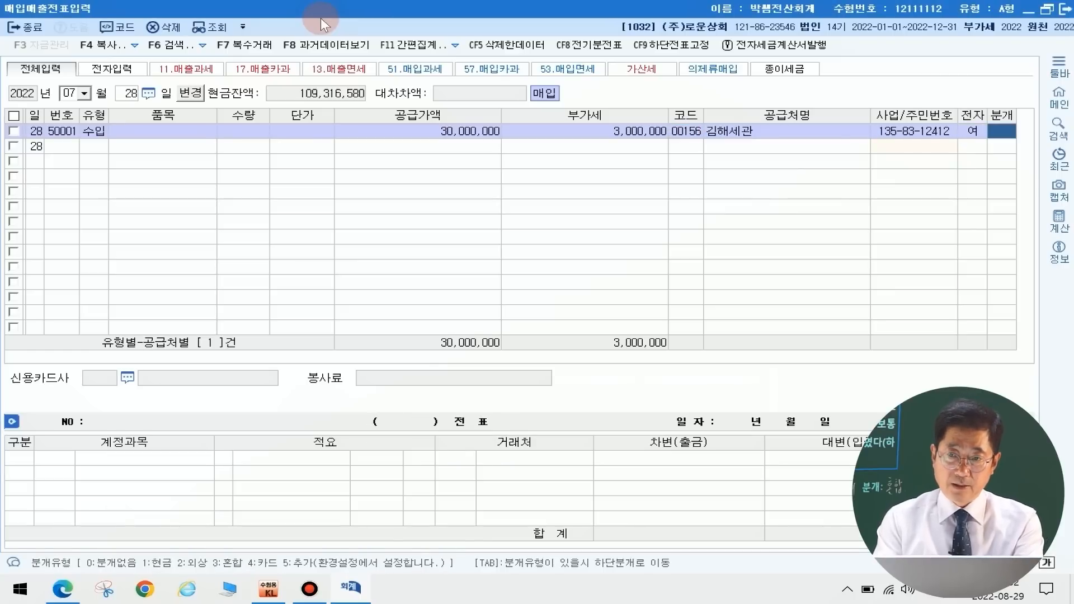
{"action": "type", "text": "3"}
{"action": "key", "text": "Return"}
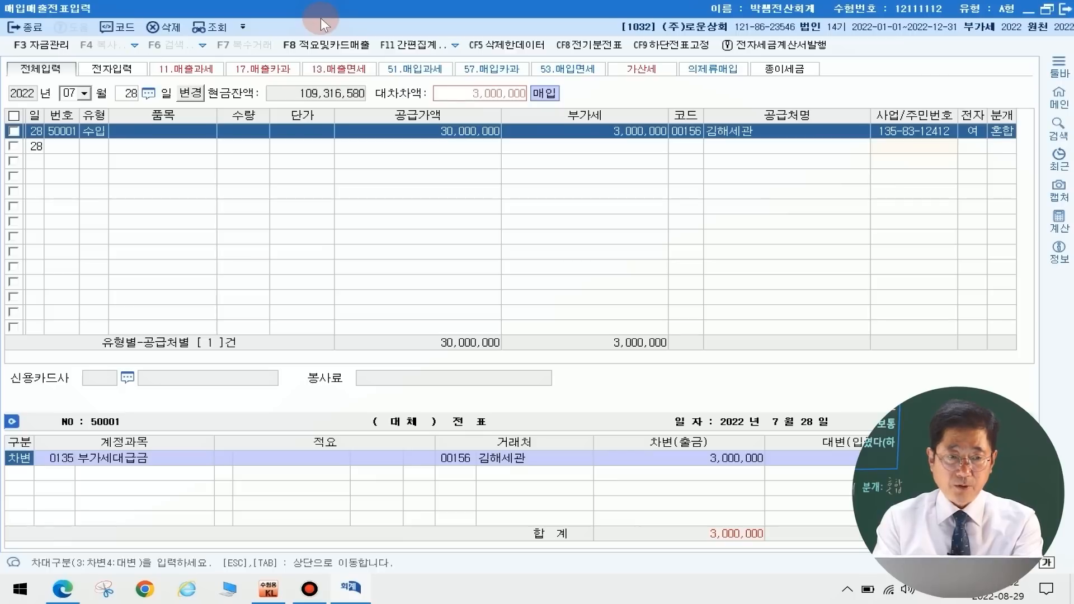
Keep the 부가세대급금 debit line and add a balancing credit line to account 0101 현금 for 3,000,000
{"action": "key", "text": "Return"}
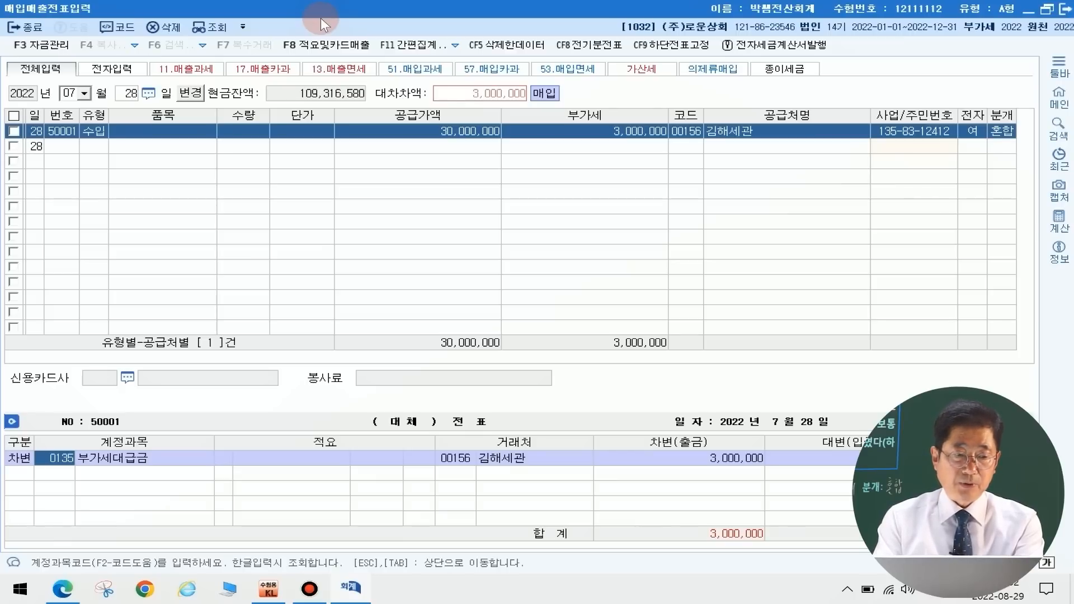
{"action": "key", "text": "Return"}
{"action": "key", "text": "Return"}
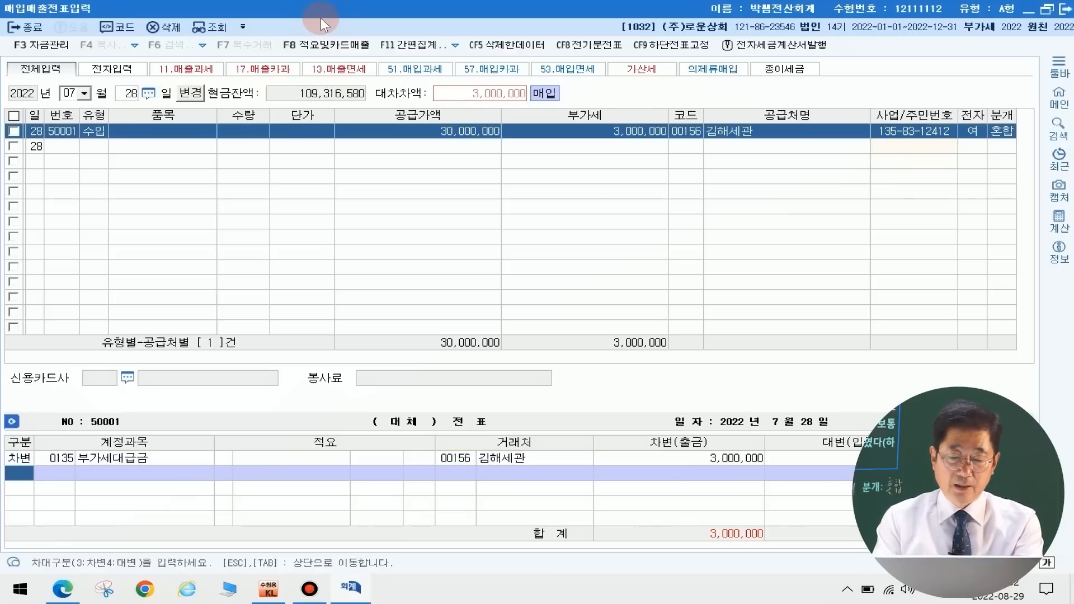
{"action": "type", "text": "4101"}
{"action": "key", "text": "Return"}
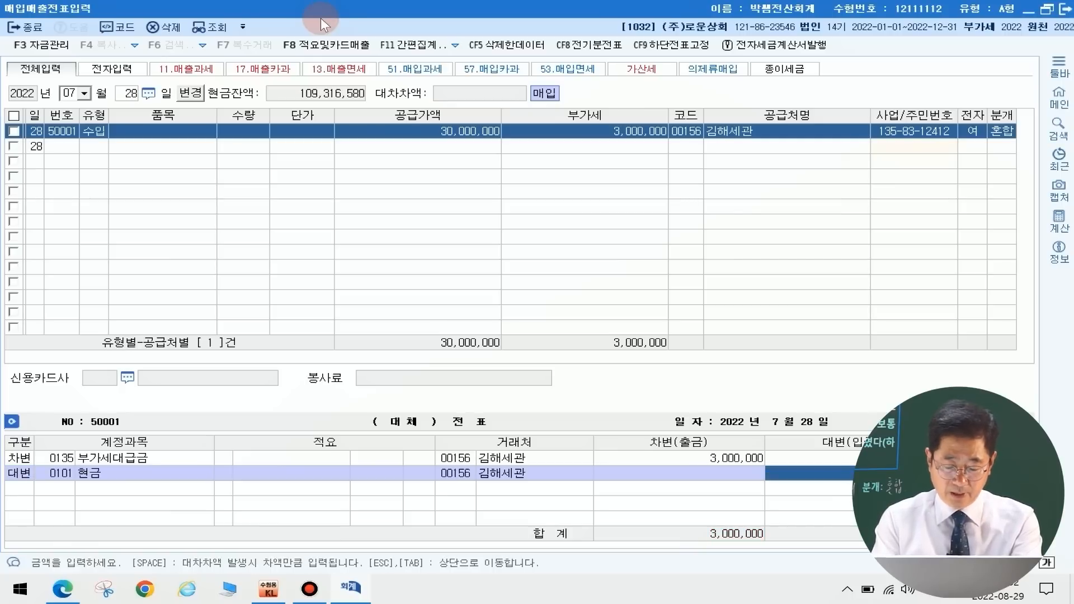
{"action": "key", "text": "Return"}
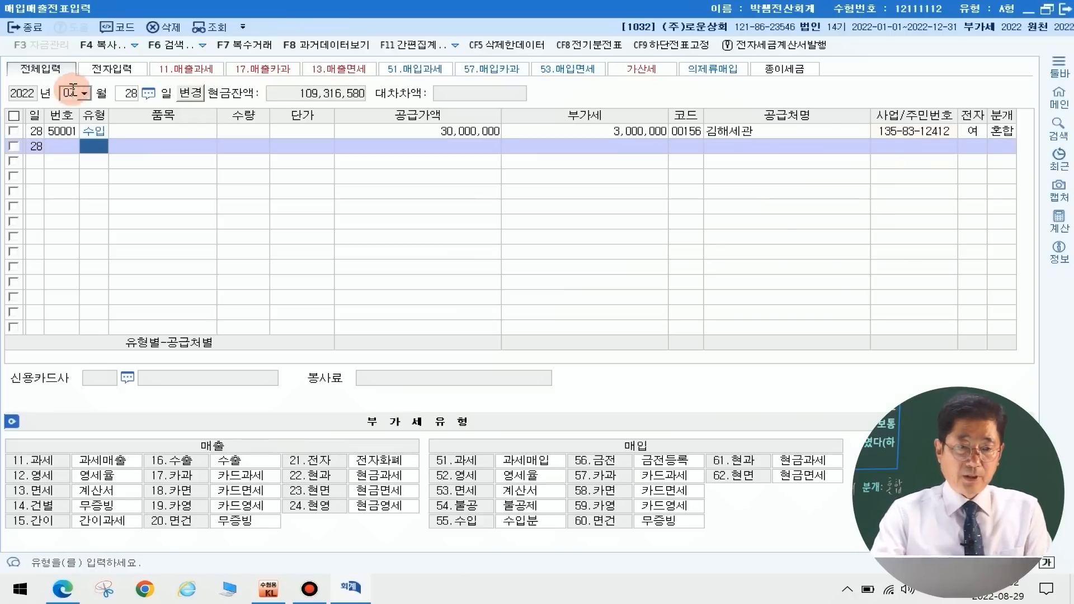
Change the voucher date to July 30 and set the new line's VAT type to 53 (면세)
{"action": "left_click", "coordinate": [133, 89]}
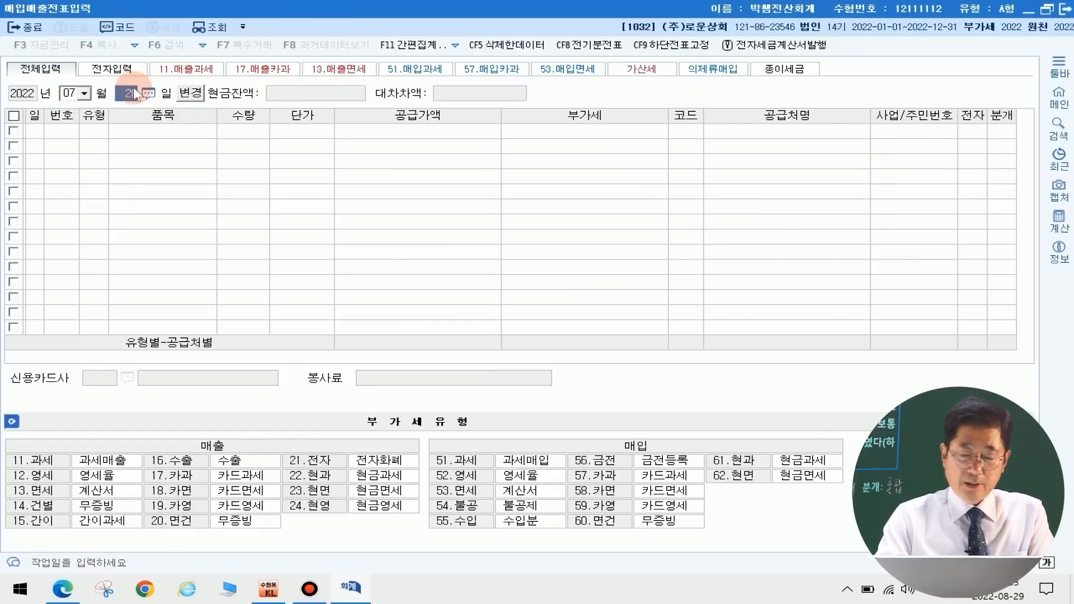
{"action": "type", "text": "30"}
{"action": "key", "text": "Return"}
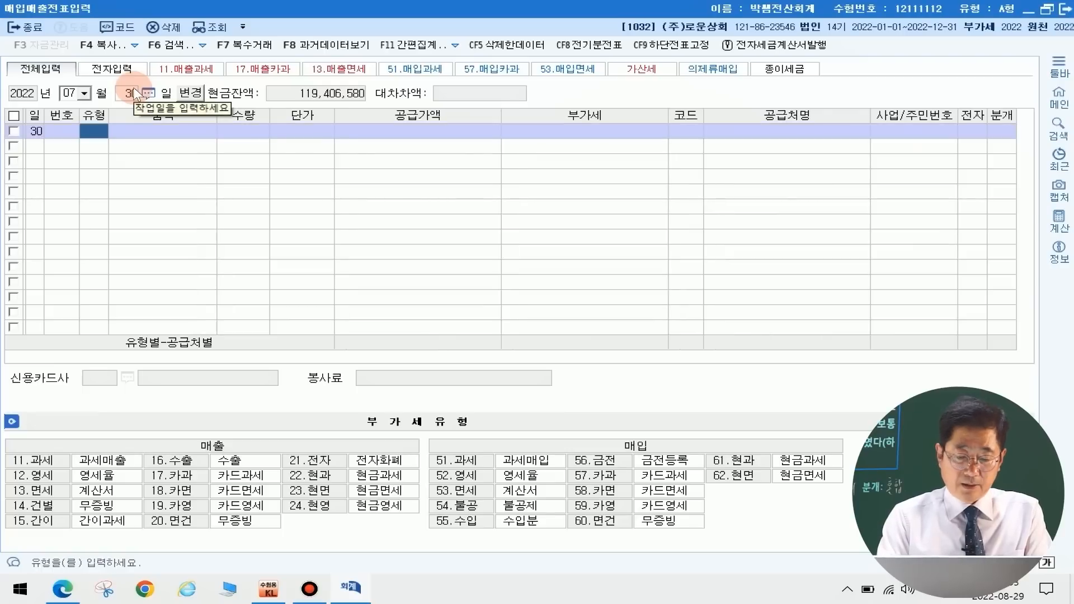
{"action": "type", "text": "53"}
{"action": "key", "text": "Return"}
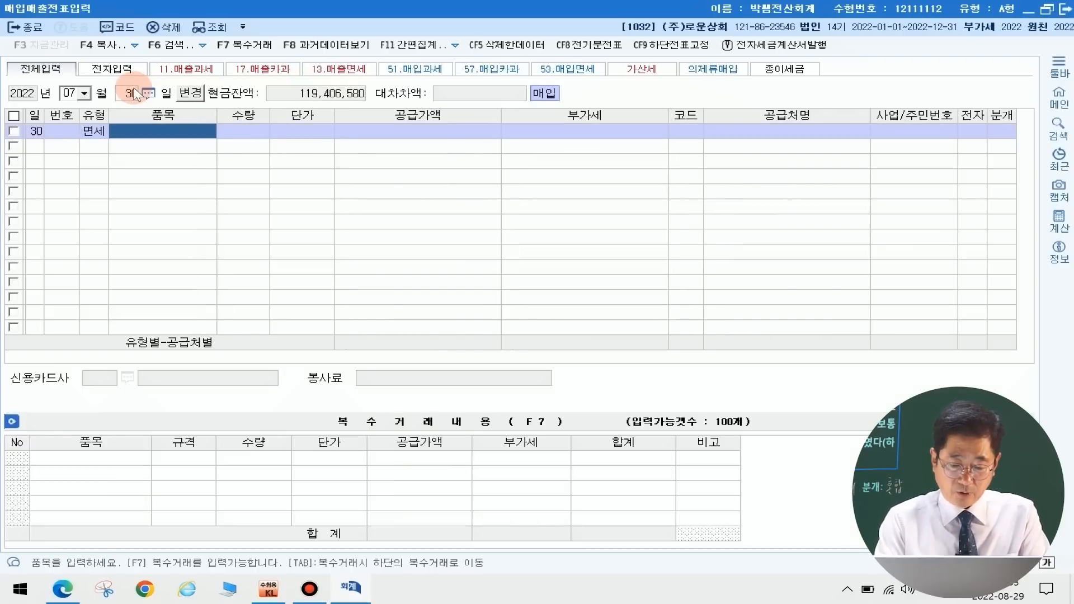
Enter a supply value of 550,000 for the tax-exempt purchase and assign (주)조아캐피탈 as the supplier
{"action": "key", "text": "Return"}
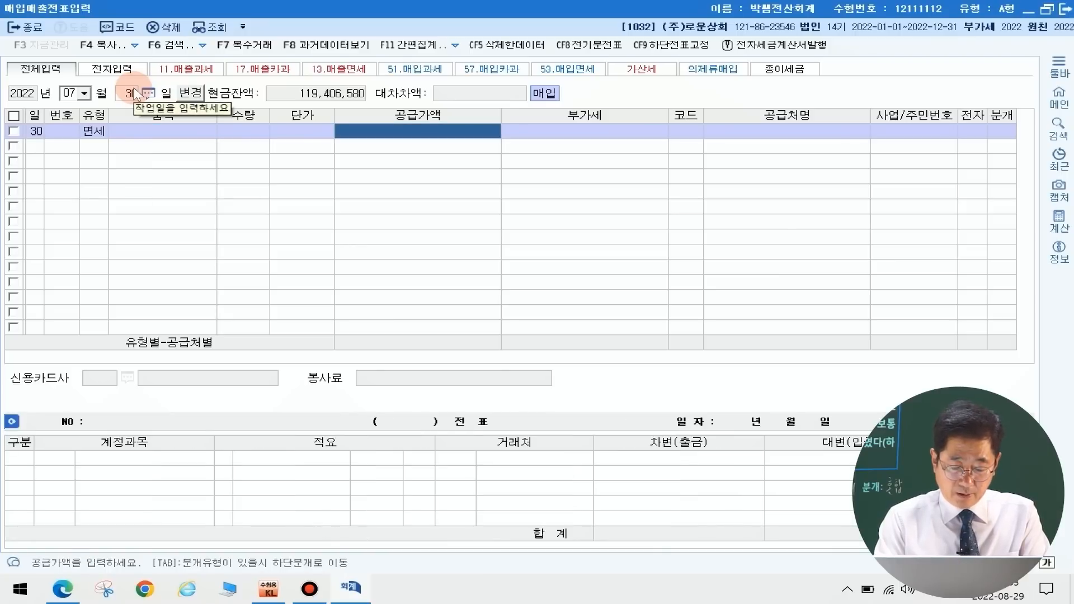
{"action": "type", "text": "550000"}
{"action": "key", "text": "Return"}
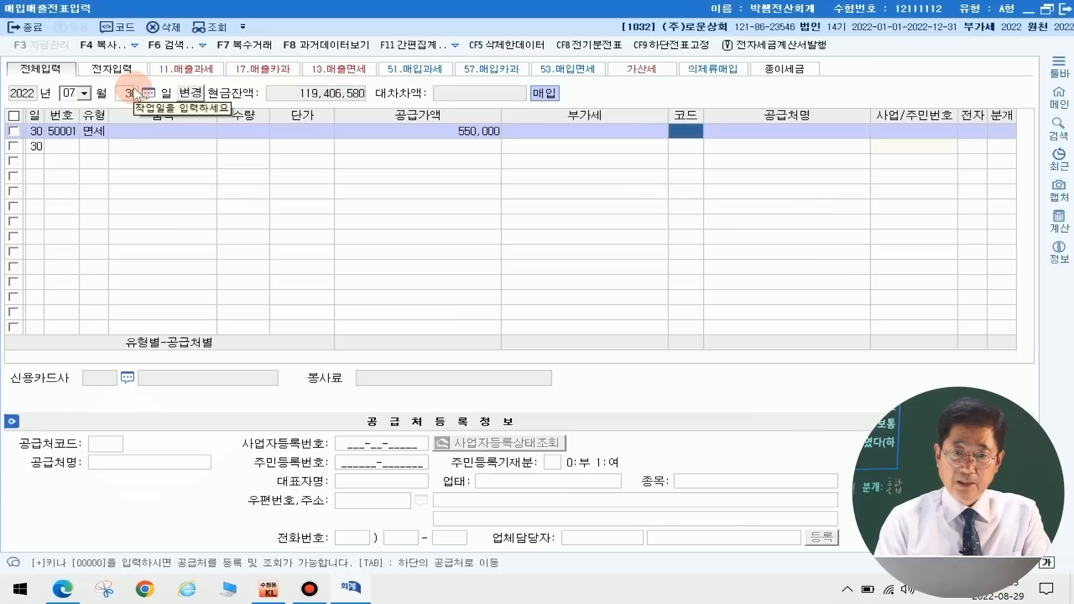
{"action": "key", "text": "Return"}
{"action": "key", "text": "shift+Tab"}
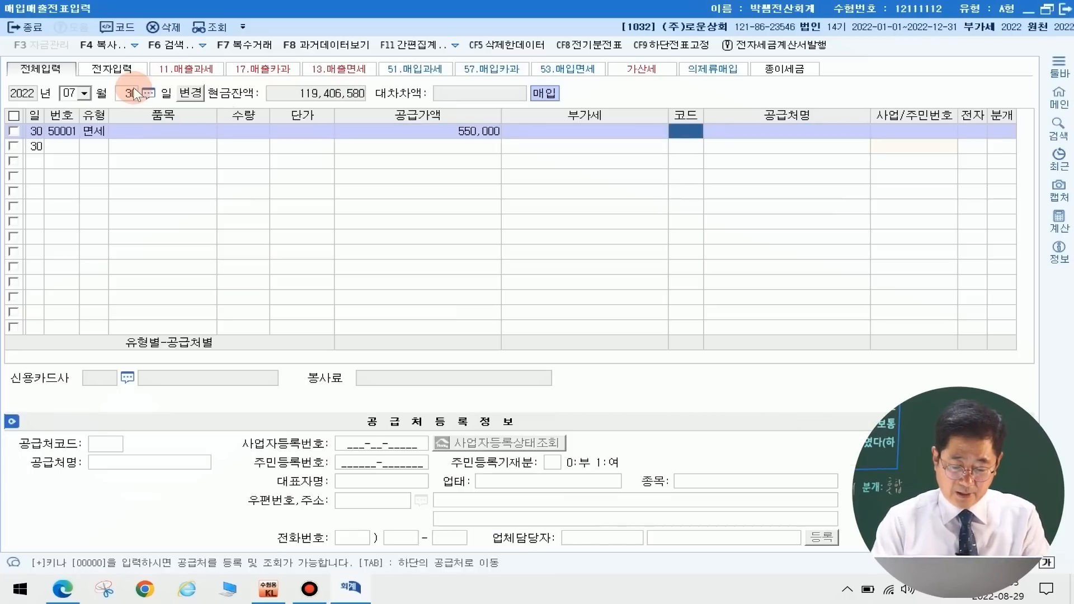
{"action": "type", "text": "조아"}
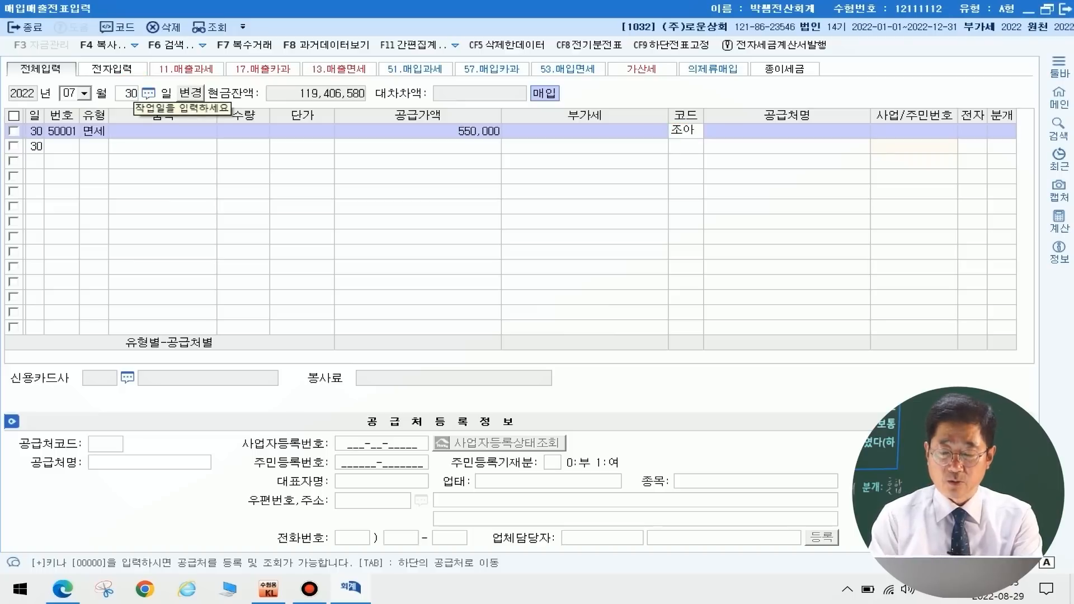
{"action": "key", "text": "Return"}
{"action": "key", "text": "Return"}
{"action": "key", "text": "Return"}
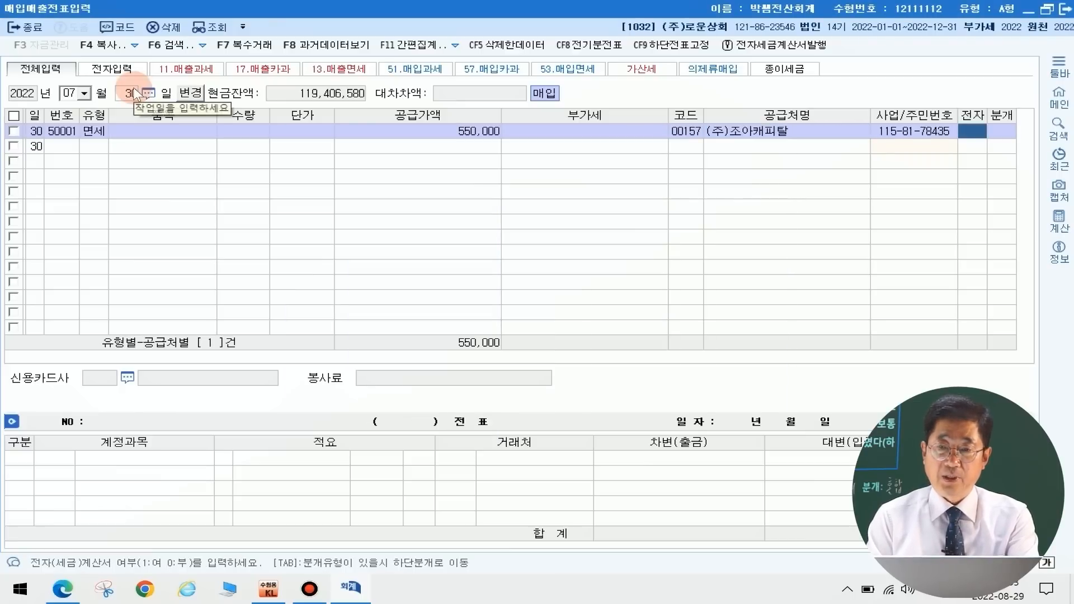
Mark the July 30 tax-exempt purchase as electronic (여) and set its journal type to 혼합
{"action": "type", "text": "1"}
{"action": "key", "text": "Return"}
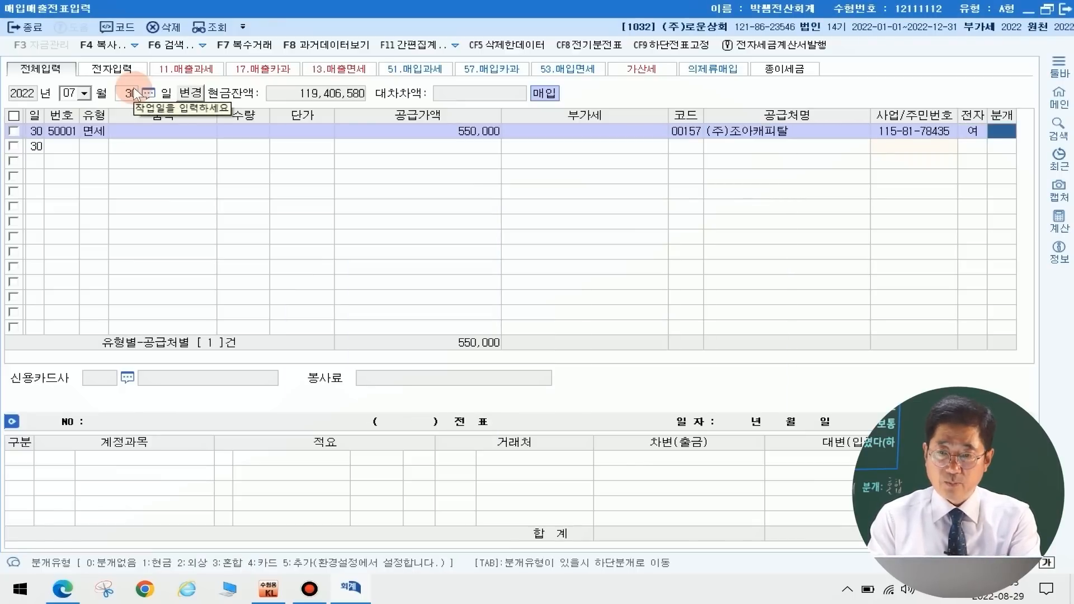
{"action": "type", "text": "3"}
{"action": "key", "text": "Return"}
Replace the debit line's 원재료 account with 0819 임차료 (판매관리비), keeping the amount of 550,000
{"action": "key", "text": "Return"}
{"action": "type", "text": "임차료"}
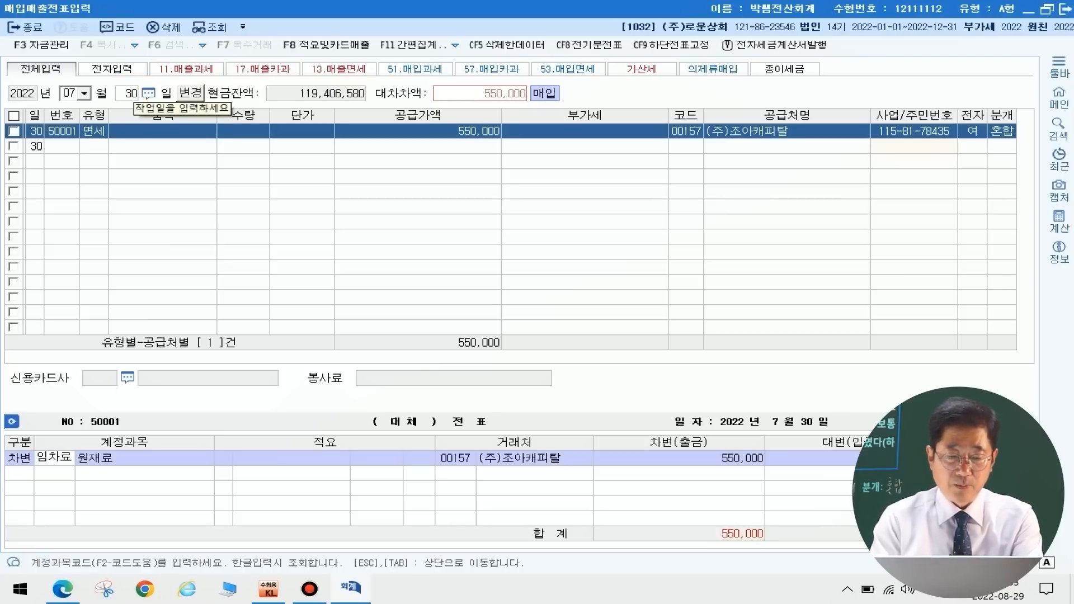
{"action": "key", "text": "Return"}
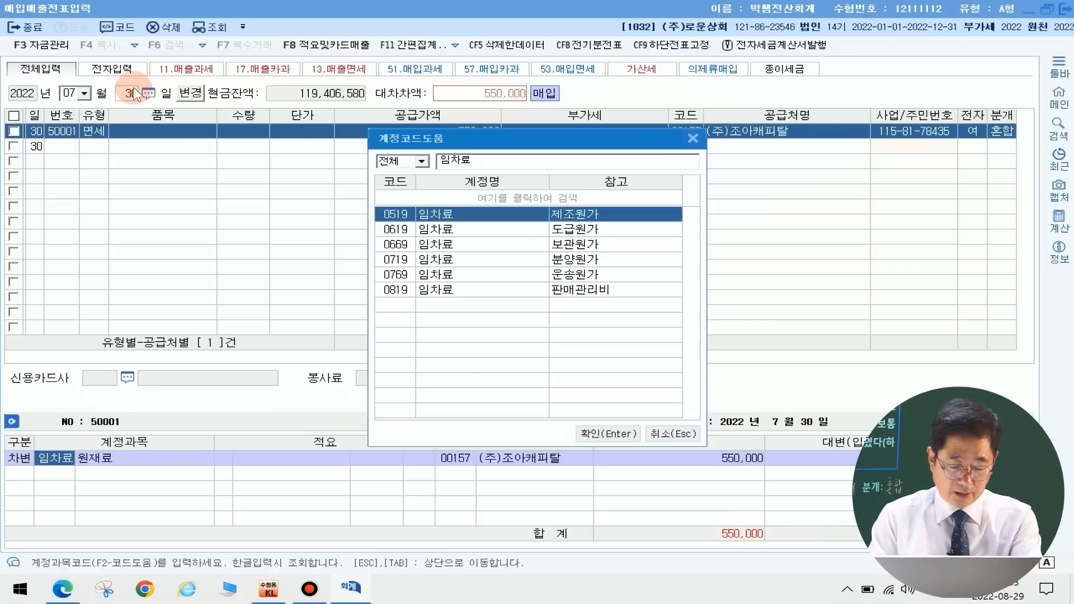
{"action": "key", "text": "Down"}
{"action": "key", "text": "Down"}
{"action": "key", "text": "Down"}
{"action": "key", "text": "Down"}
{"action": "key", "text": "Down"}
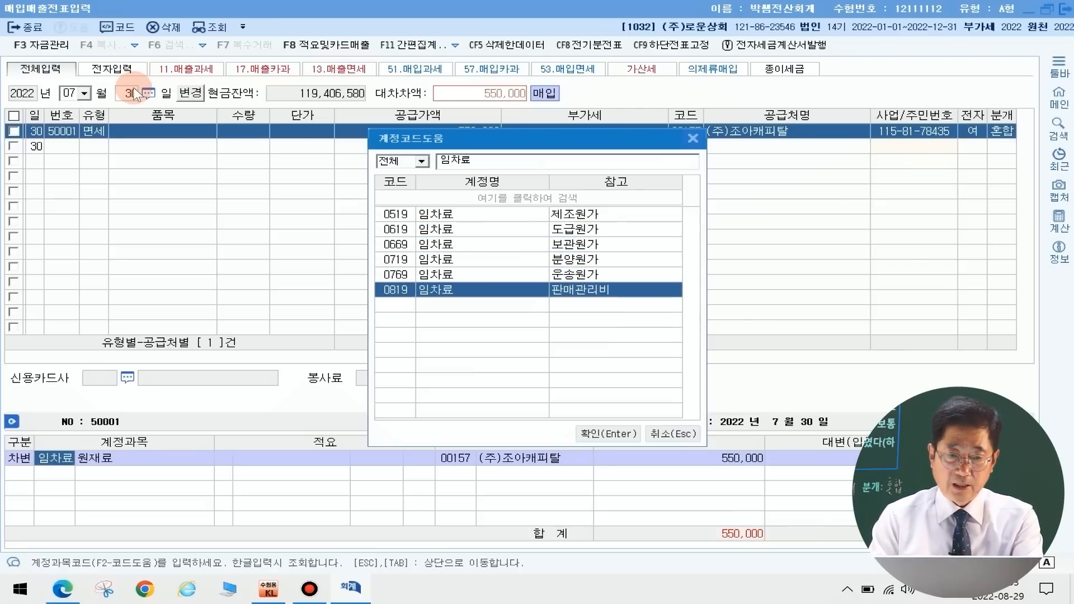
{"action": "key", "text": "Return"}
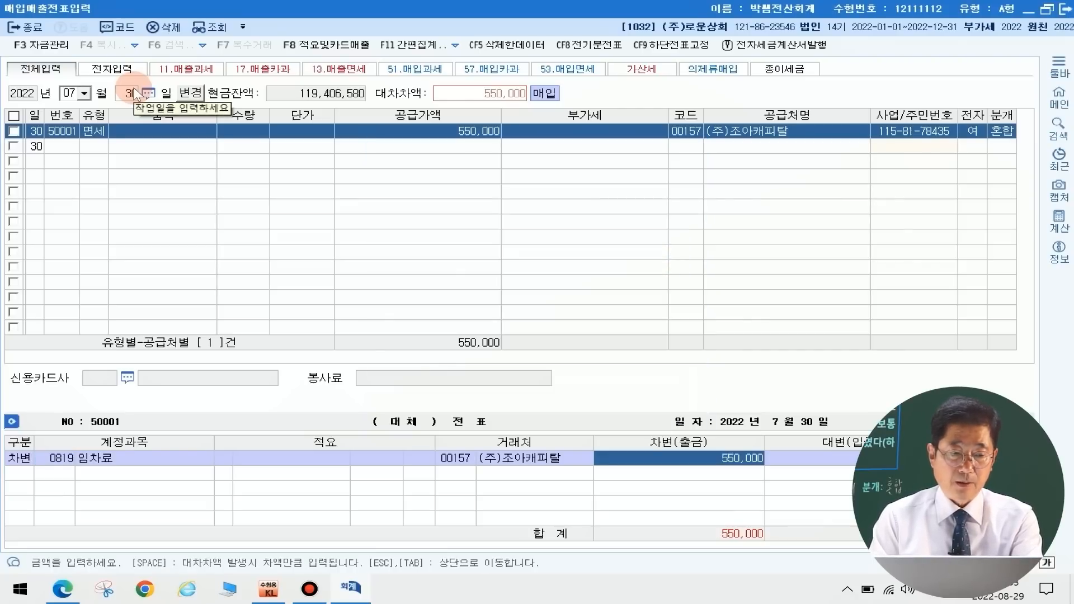
{"action": "key", "text": "Return"}
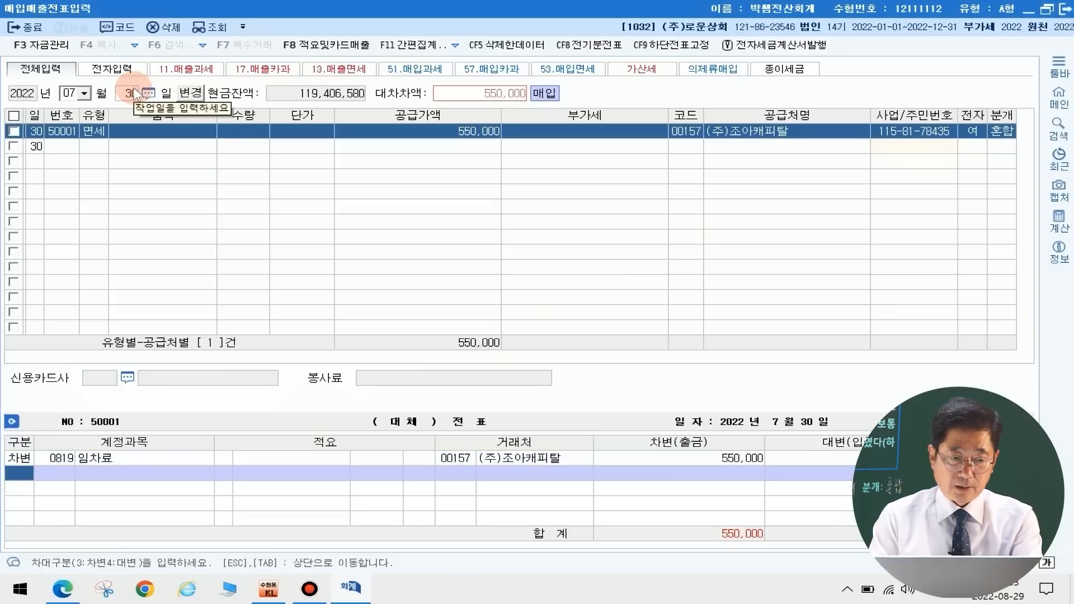
Add a balancing credit line to account 0103 보통예금 for 550,000 and complete the July 30 voucher
{"action": "type", "text": "4"}
{"action": "type", "text": "103"}
{"action": "key", "text": "Return"}
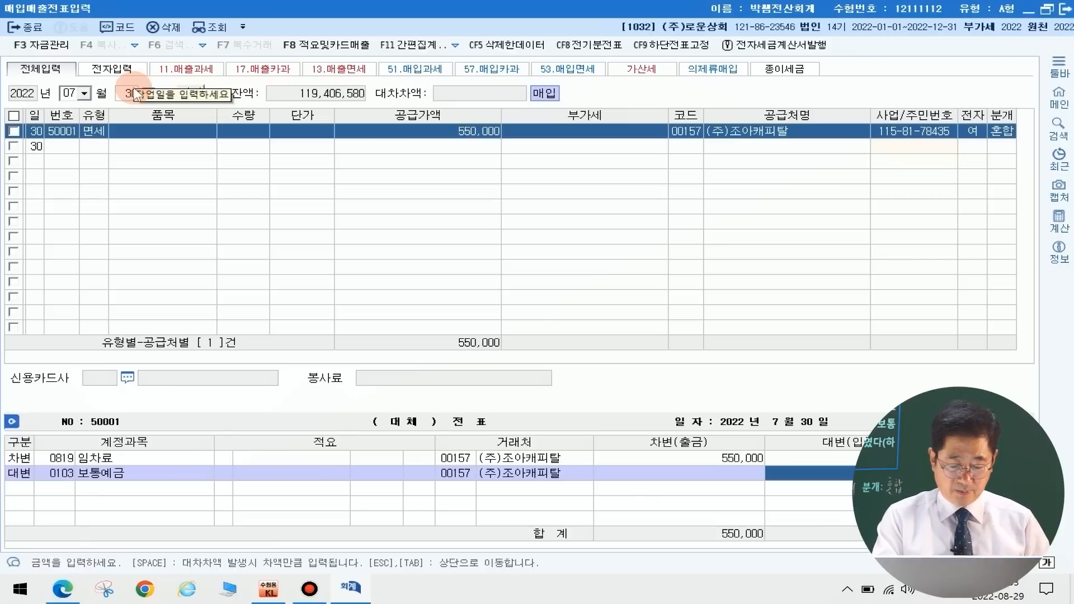
{"action": "key", "text": "Return"}
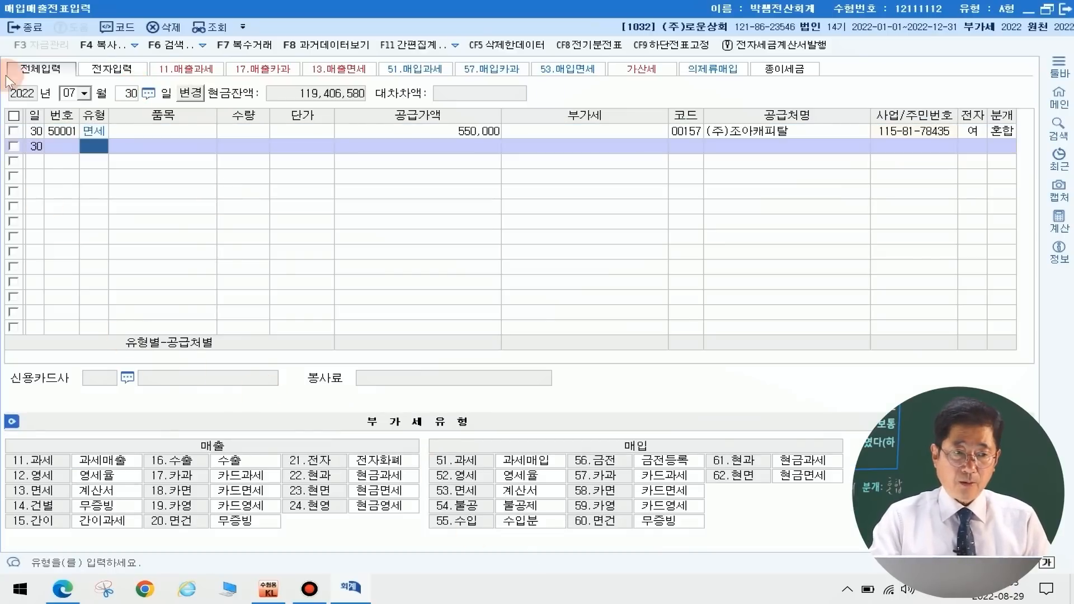
Change the voucher date to August 12 and set the new line's VAT type to 16 (수출)
{"action": "left_click", "coordinate": [69, 93]}
{"action": "type", "text": "0812"}
{"action": "key", "text": "Return"}
{"action": "key", "text": "Return"}
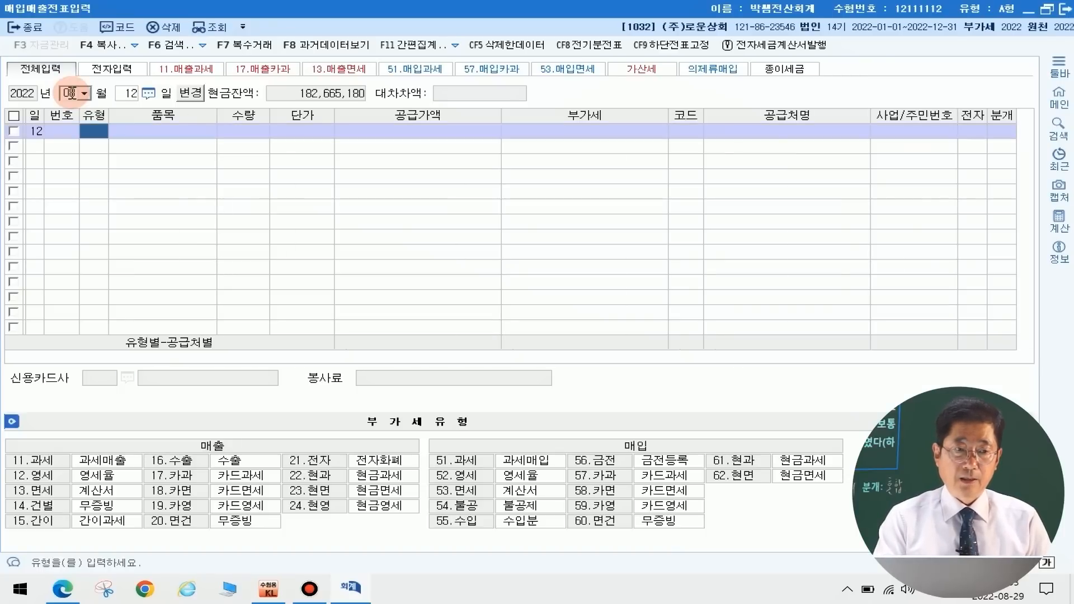
{"action": "type", "text": "16"}
{"action": "key", "text": "Return"}
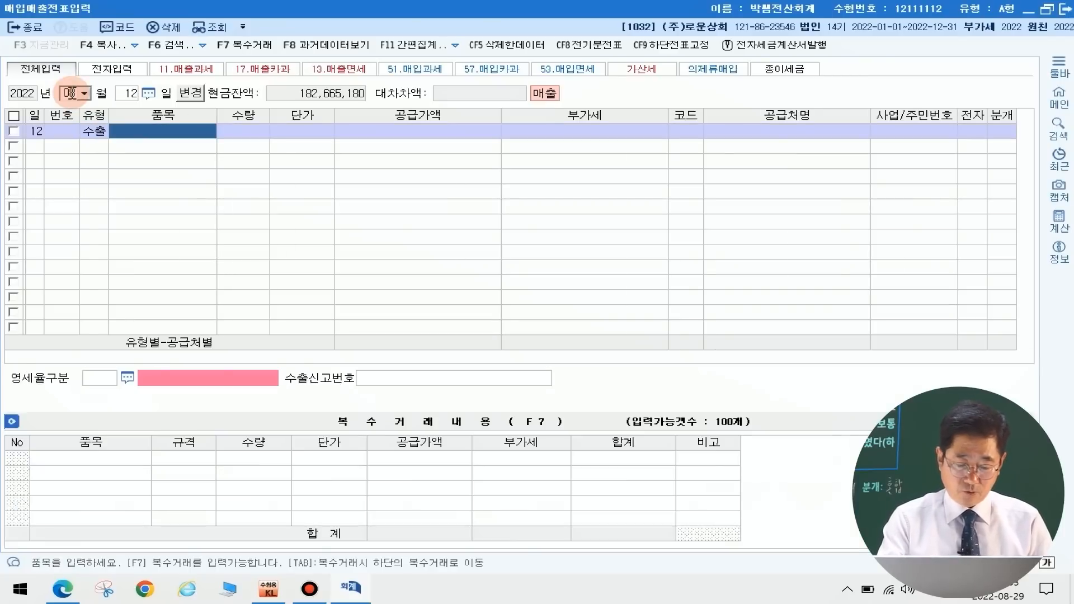
Enter a supply value of 34,500,000 for the August 12 export sale and assign 영국 ACE사 (00158) as the trading partner
{"action": "key", "text": "Return"}
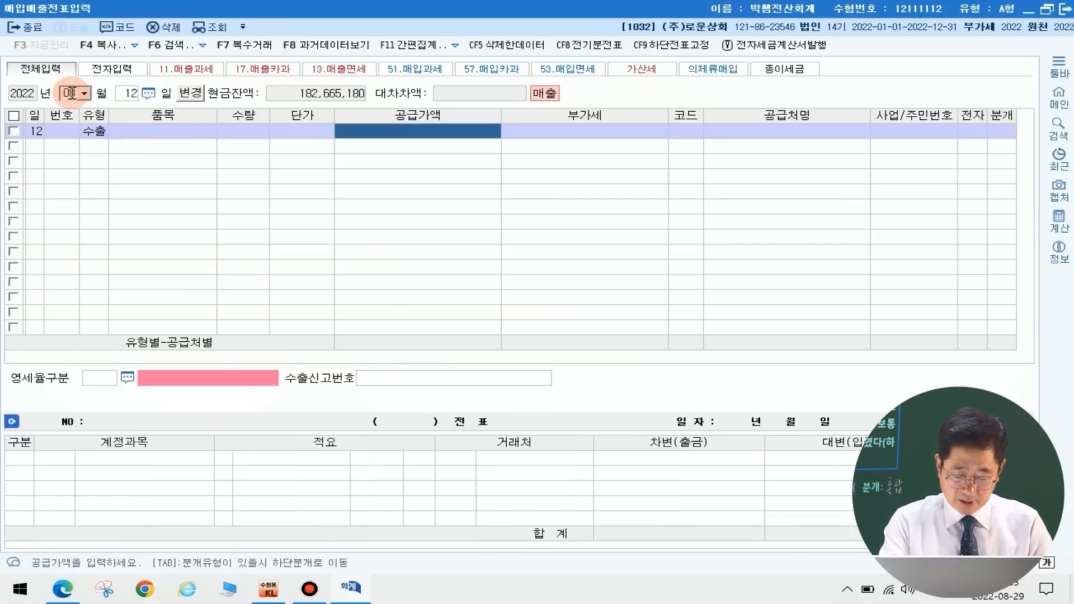
{"action": "type", "text": "34500000"}
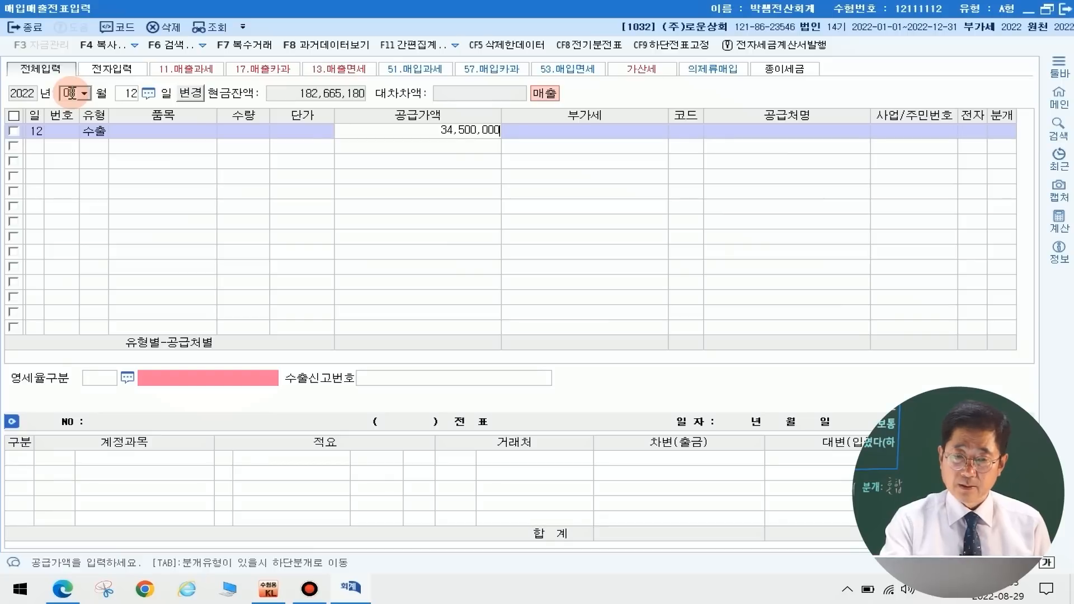
{"action": "key", "text": "Return"}
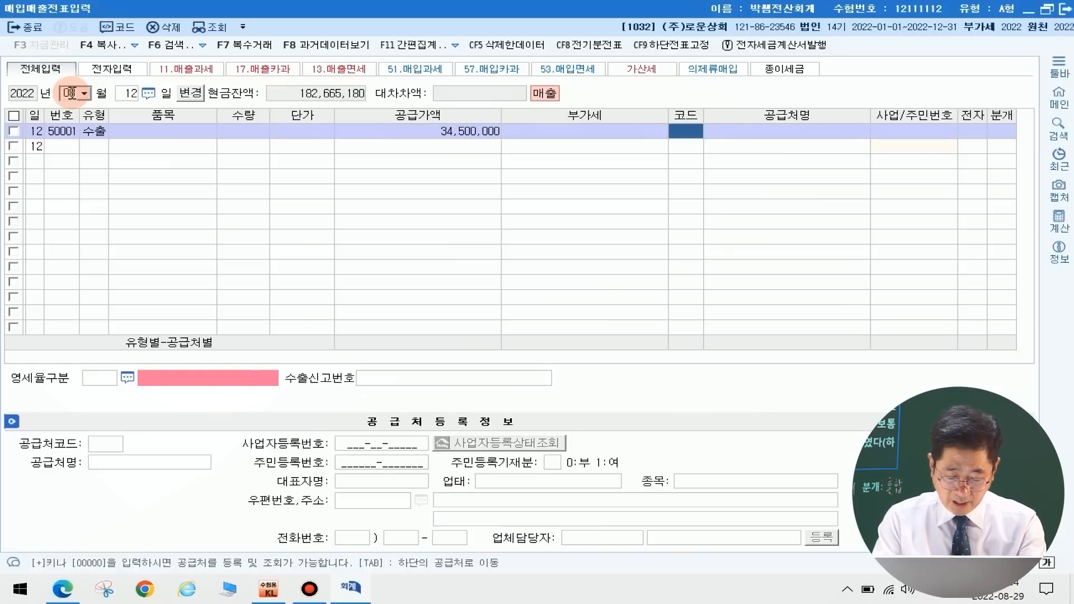
{"action": "type", "text": "영"}
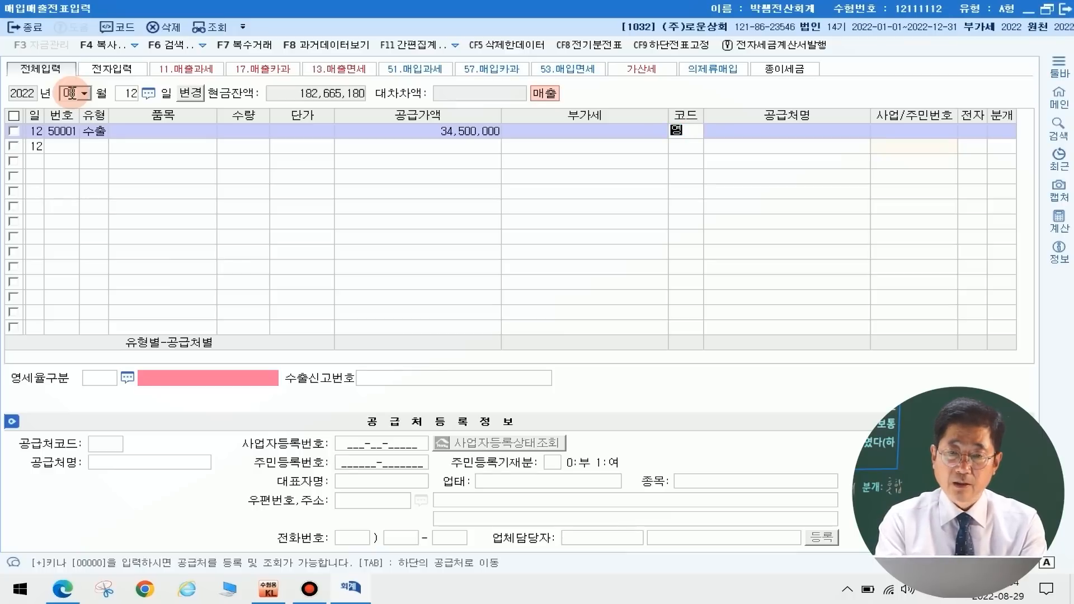
{"action": "type", "text": "국"}
{"action": "key", "text": "Return"}
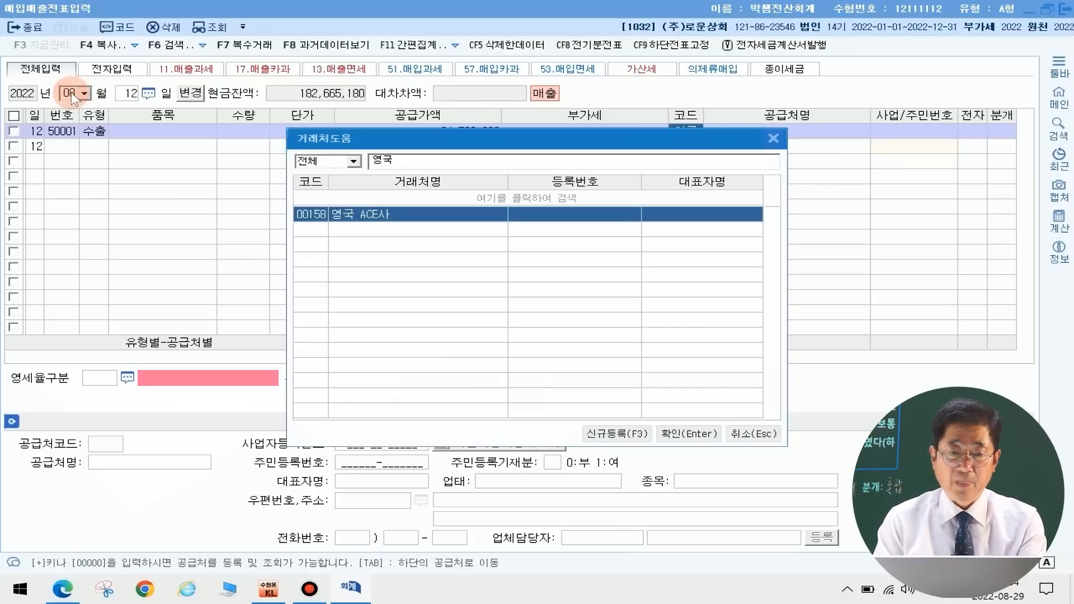
{"action": "key", "text": "Return"}
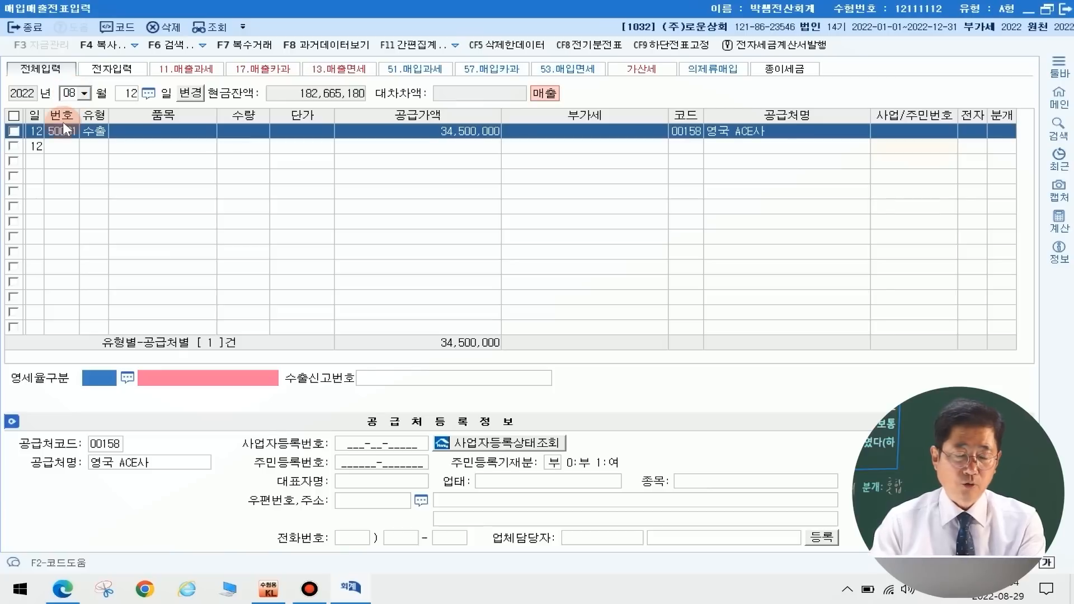
Set the export sale's zero-rate category to 1 직접수출(대행수출 포함) and its journal type to 혼합, leaving the export declaration number blank
{"action": "left_click", "coordinate": [128, 379]}
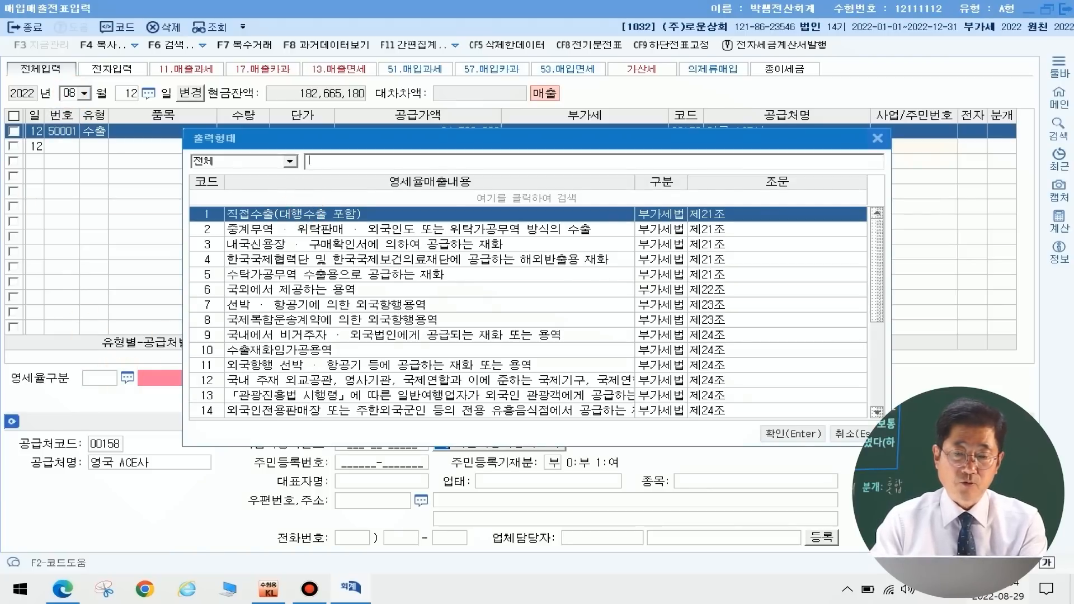
{"action": "left_click", "coordinate": [775, 435]}
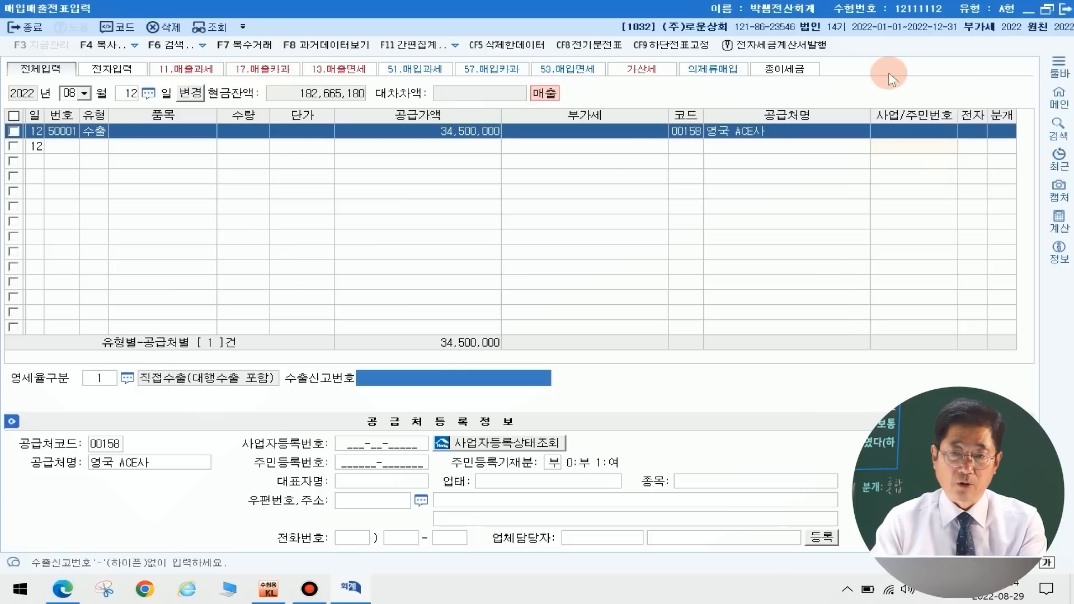
{"action": "key", "text": "Return"}
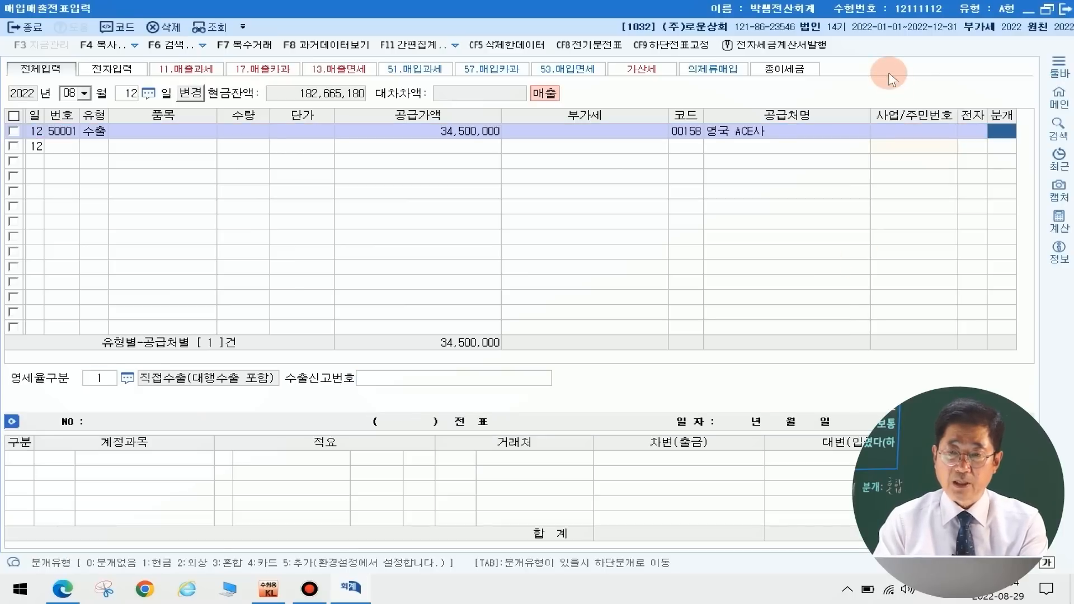
{"action": "type", "text": "3"}
{"action": "key", "text": "Return"}
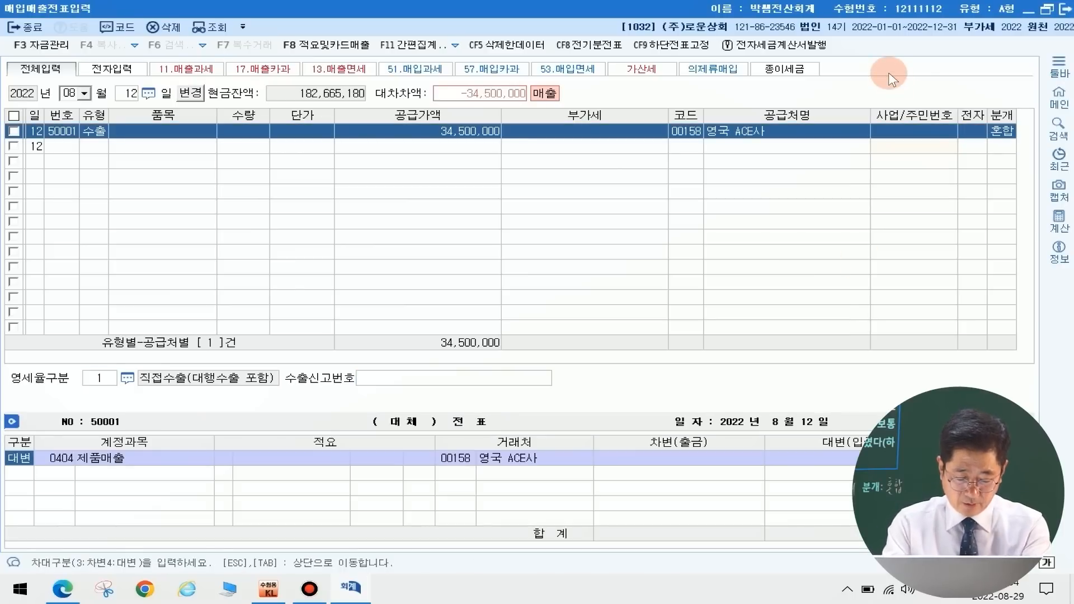
Keep the 0404 제품매출 credit line, add a debit line to 0108 외상매출금 for 34,500,000, and complete the August 12 voucher
{"action": "key", "text": "Return"}
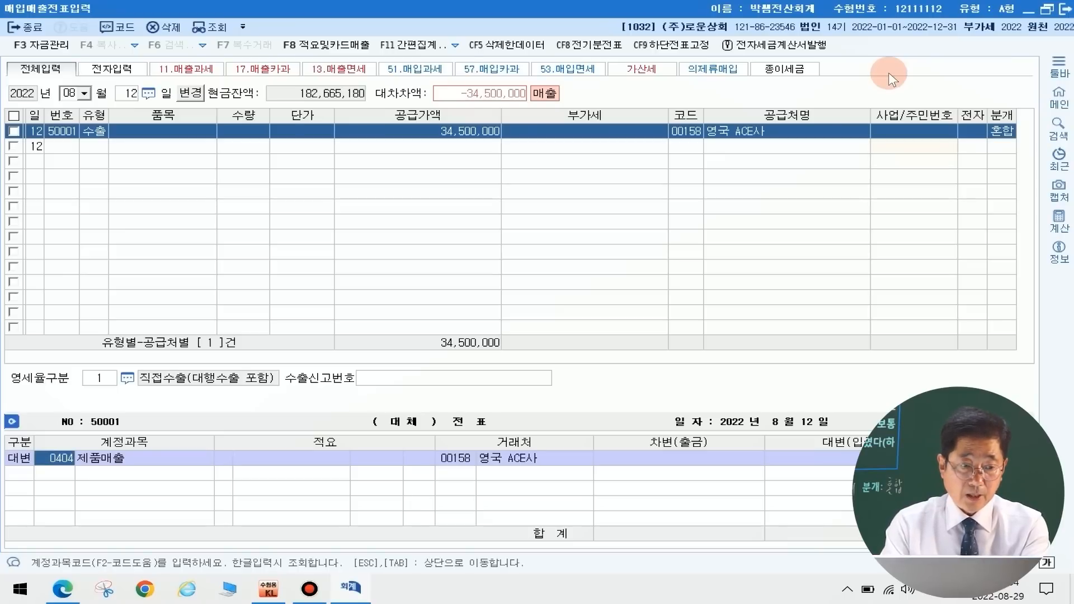
{"action": "key", "text": "Return"}
{"action": "key", "text": "Return"}
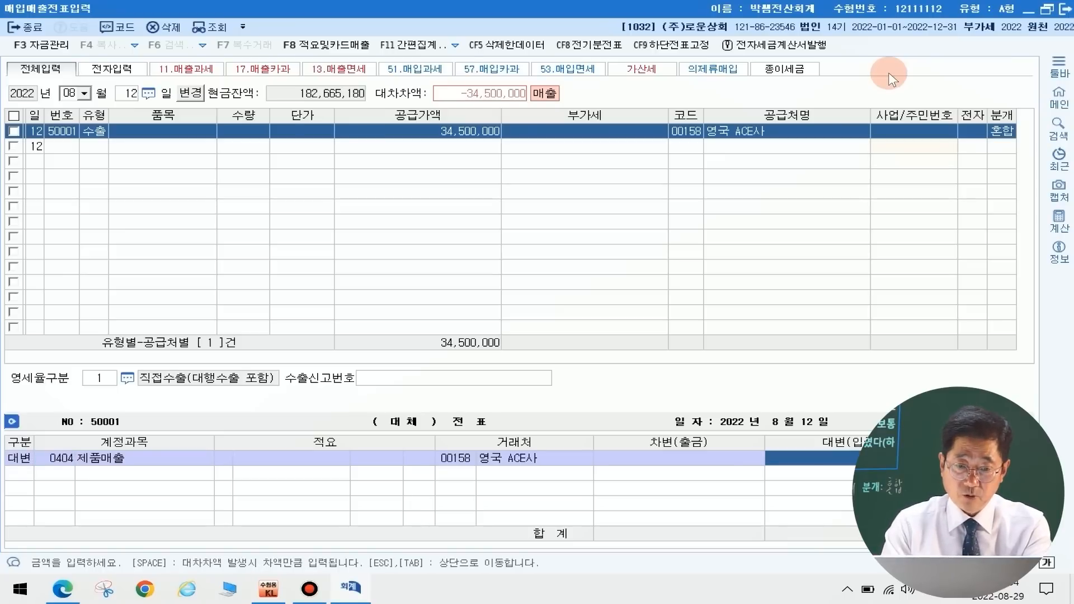
{"action": "type", "text": "3"}
{"action": "key", "text": "Return"}
{"action": "type", "text": "108"}
{"action": "key", "text": "Return"}
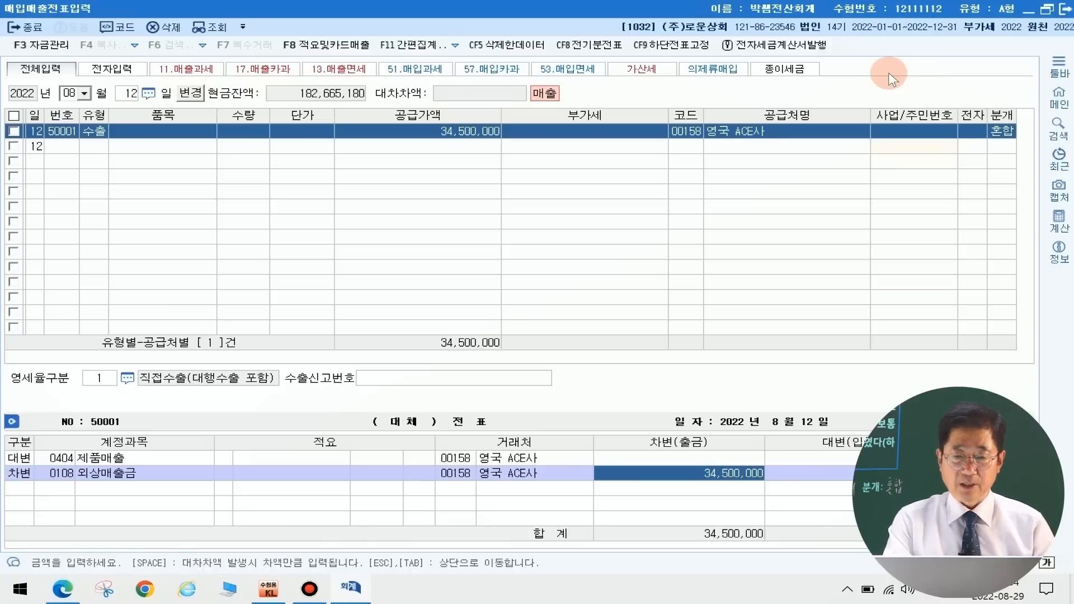
{"action": "key", "text": "Return"}
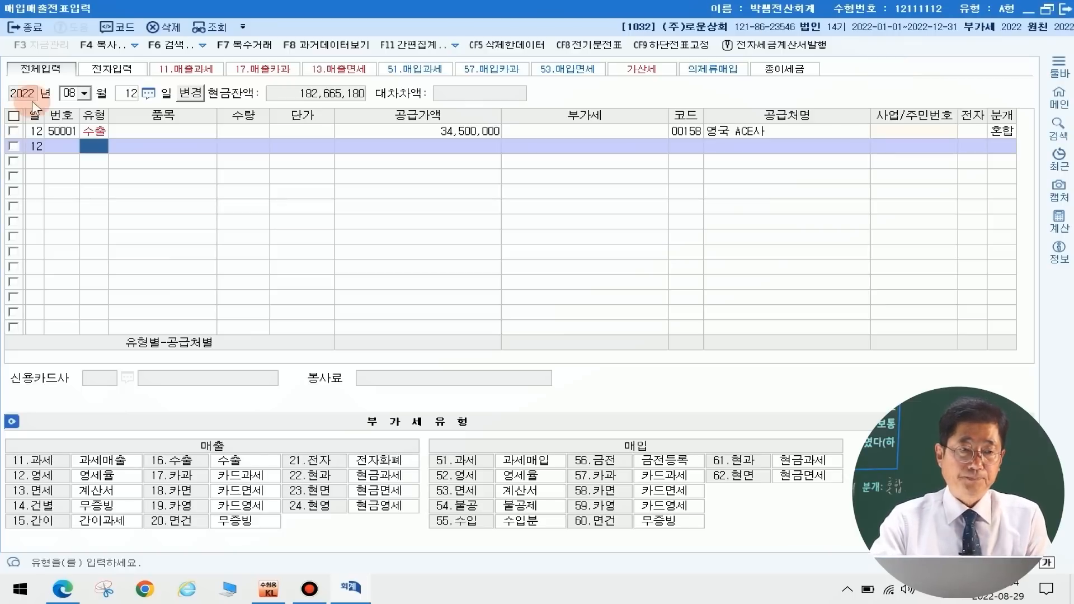
Change the voucher date to September 25 and set the new line's VAT type to 14 (건별)
{"action": "left_click", "coordinate": [70, 93]}
{"action": "type", "text": "0925"}
{"action": "key", "text": "Return"}
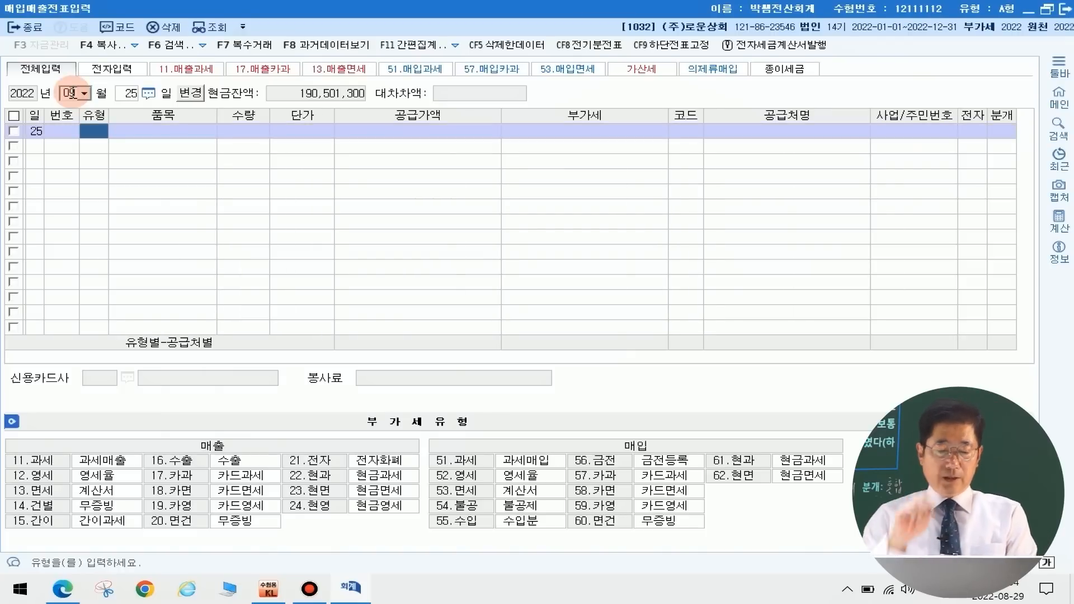
{"action": "type", "text": "14"}
{"action": "key", "text": "Return"}
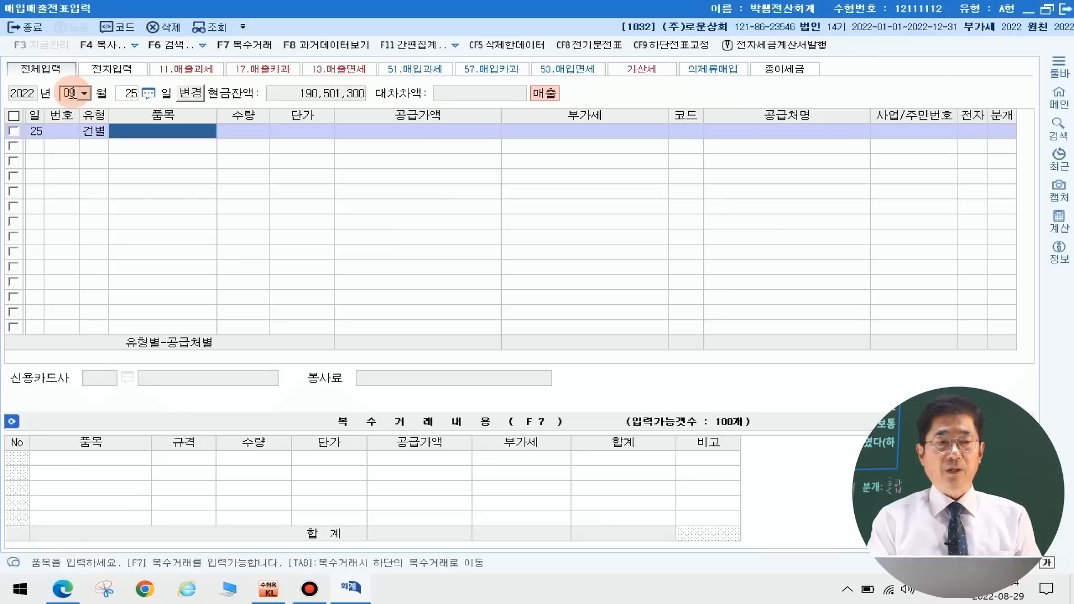
Set the September 25 line's supply value to 3,000,000 and its VAT to 300,000, leaving the item fields blank
{"action": "key", "text": "Return"}
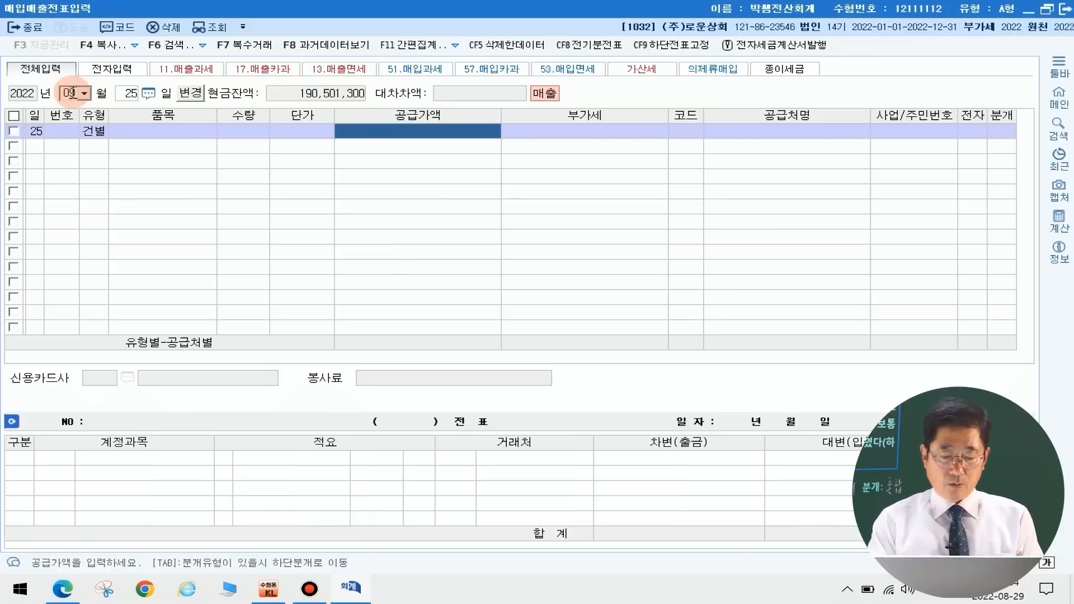
{"action": "type", "text": "3000000"}
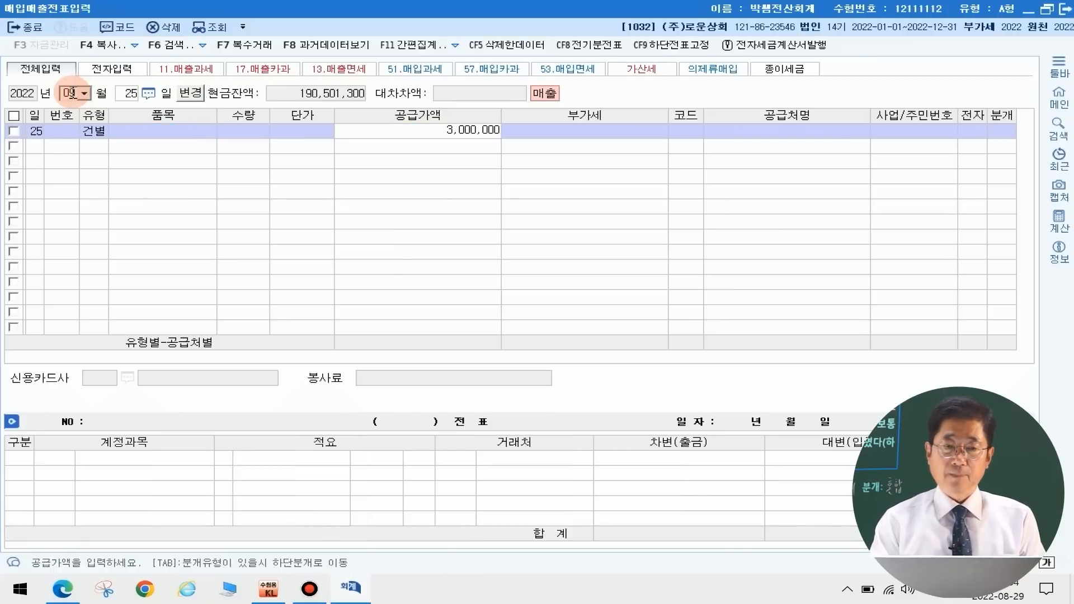
{"action": "key", "text": "Return"}
{"action": "key", "text": "Left"}
{"action": "type", "text": "3000000"}
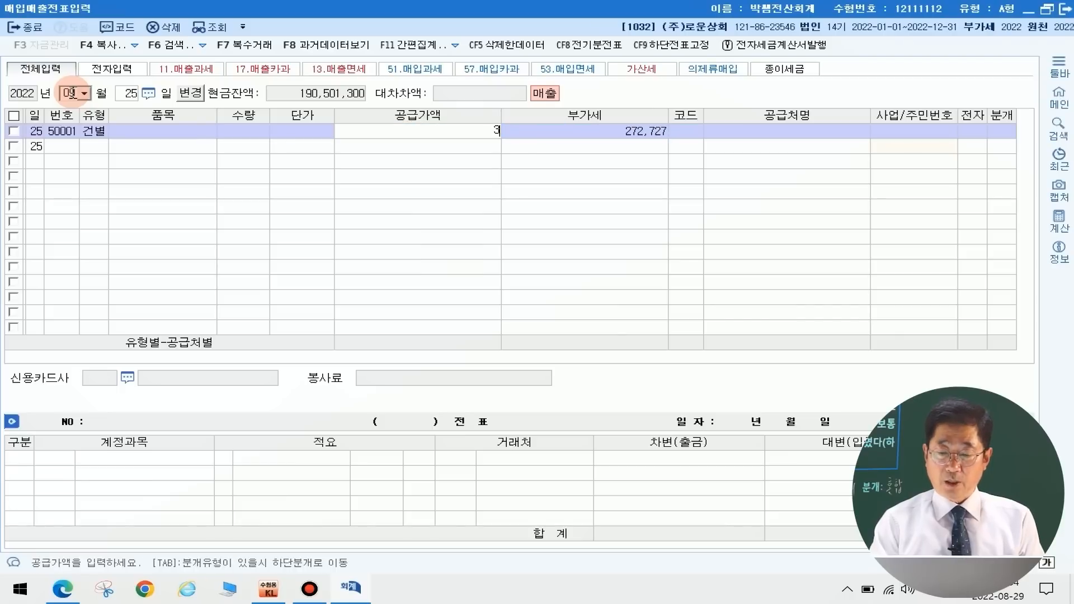
{"action": "key", "text": "Return"}
{"action": "type", "text": "300000"}
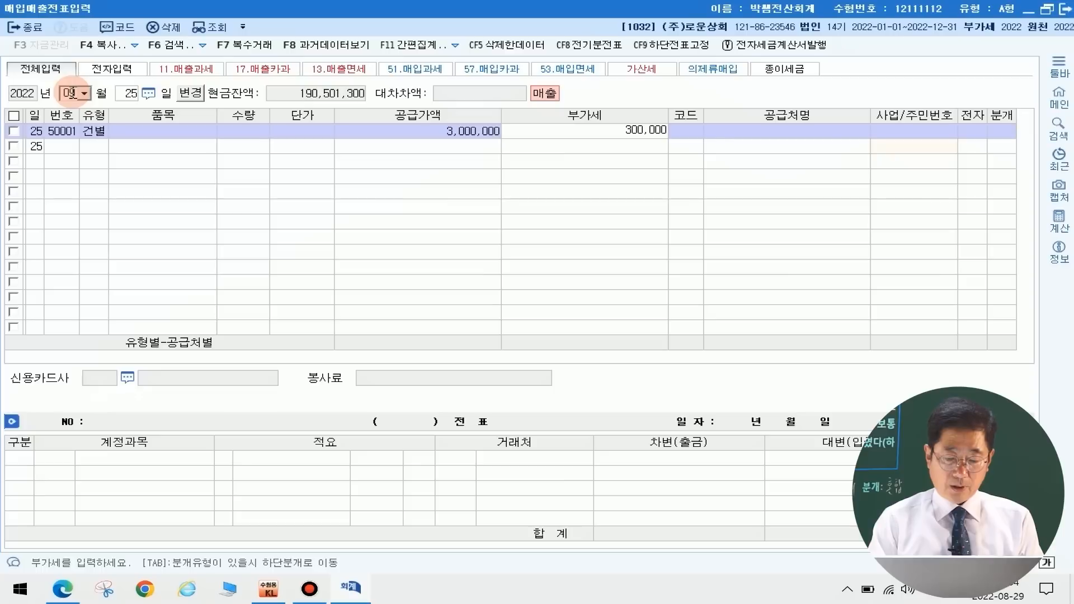
{"action": "key", "text": "Return"}
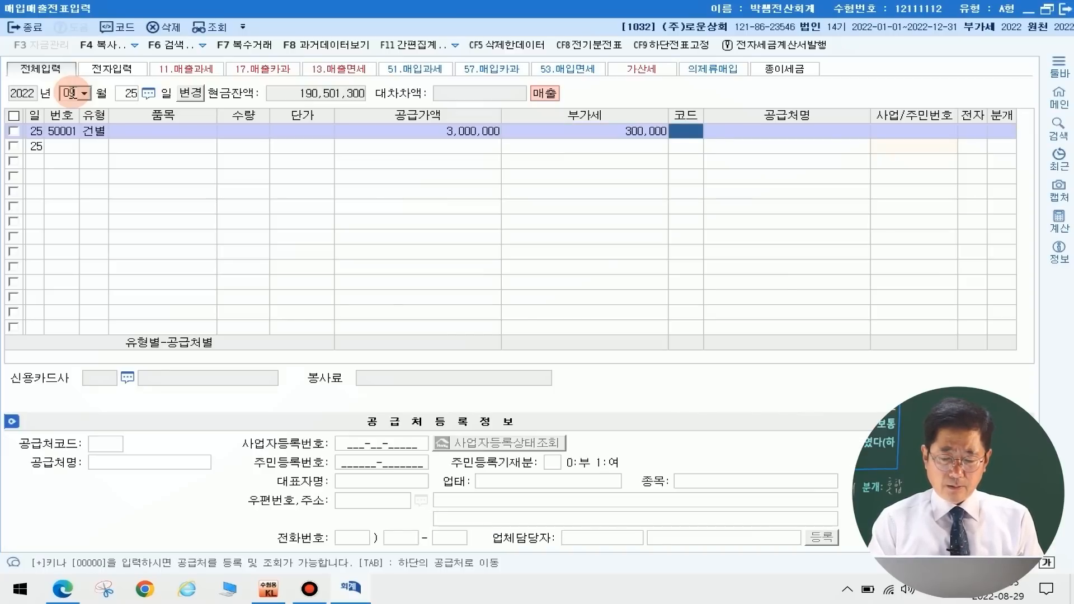
Assign (주)세무물산 (00159) as the trading partner of the September 25 line and set its journal type to 혼합
{"action": "type", "text": "세무"}
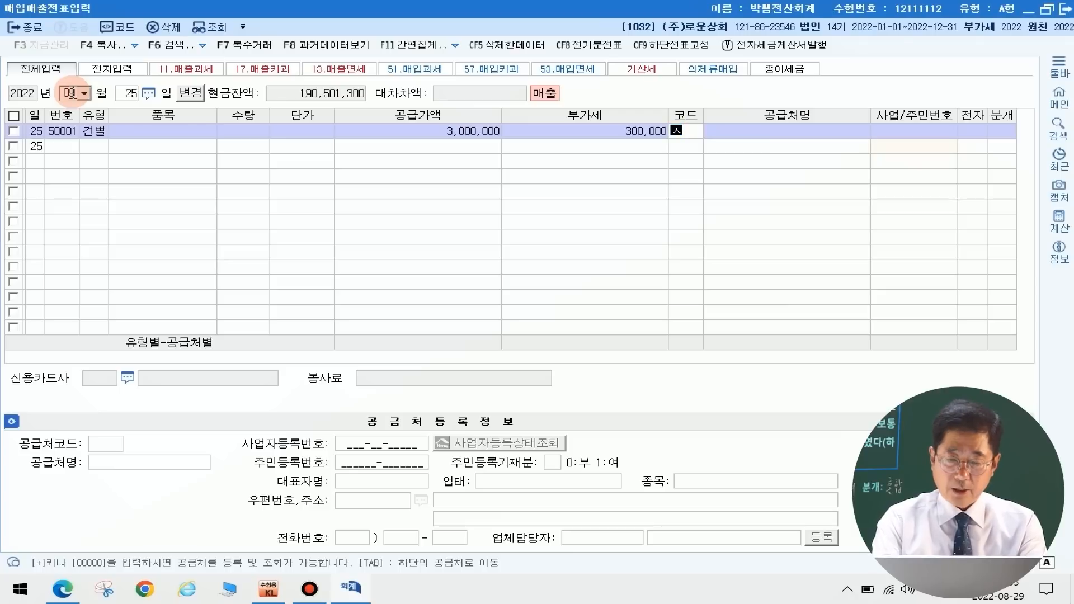
{"action": "key", "text": "Return"}
{"action": "key", "text": "Return"}
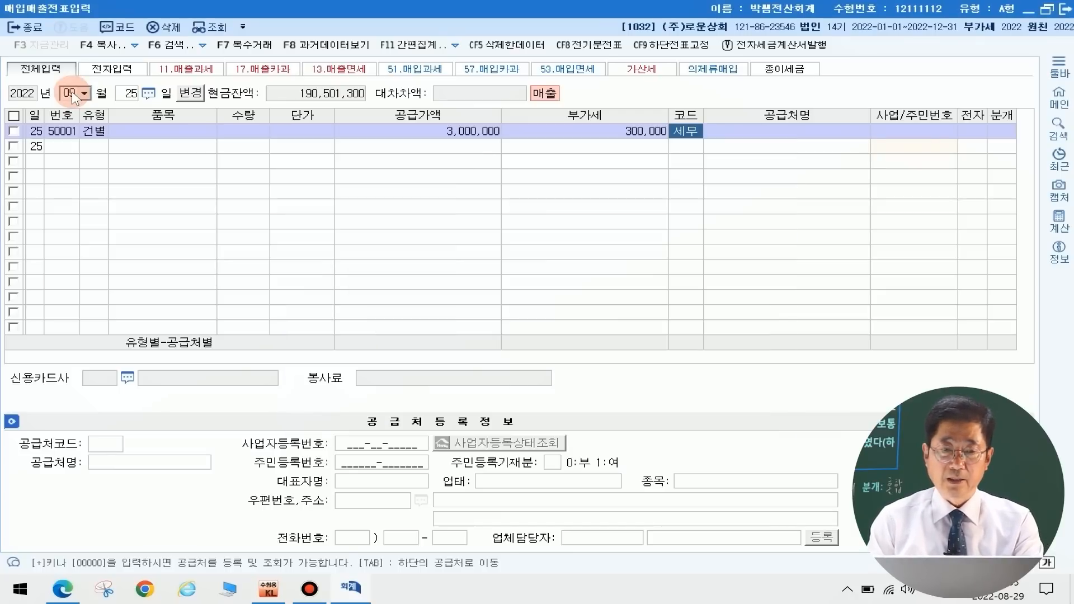
{"action": "key", "text": "Return"}
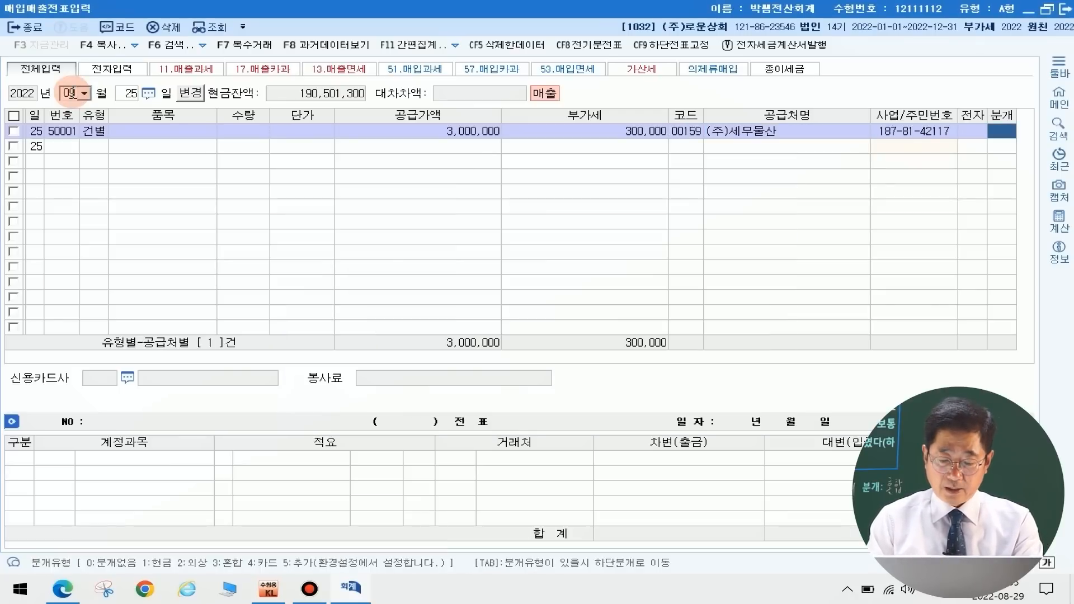
{"action": "type", "text": "3"}
{"action": "key", "text": "Return"}
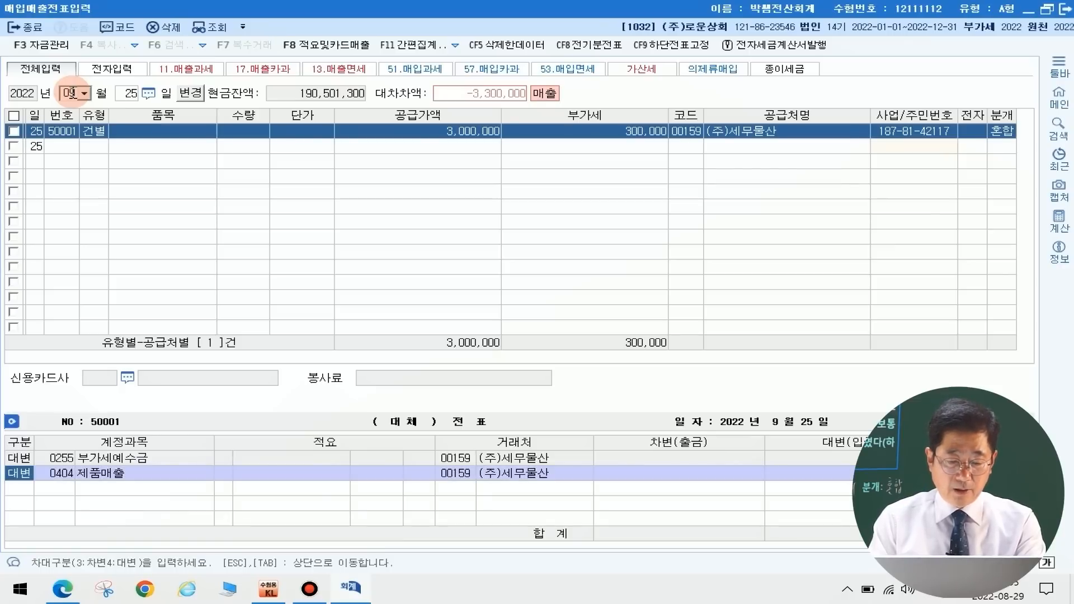
Reduce the 0404 제품매출 line's credit amount so that 2,300,000 is left to balance, keeping the supply value at 3,000,000
{"action": "key", "text": "Return"}
{"action": "key", "text": "Return"}
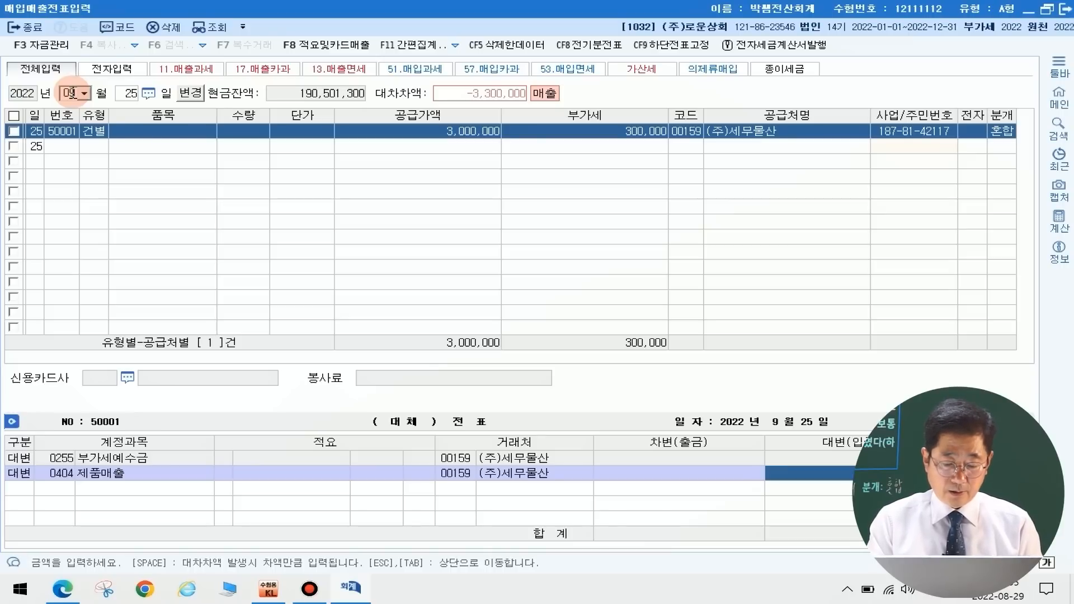
{"action": "key", "text": "Return"}
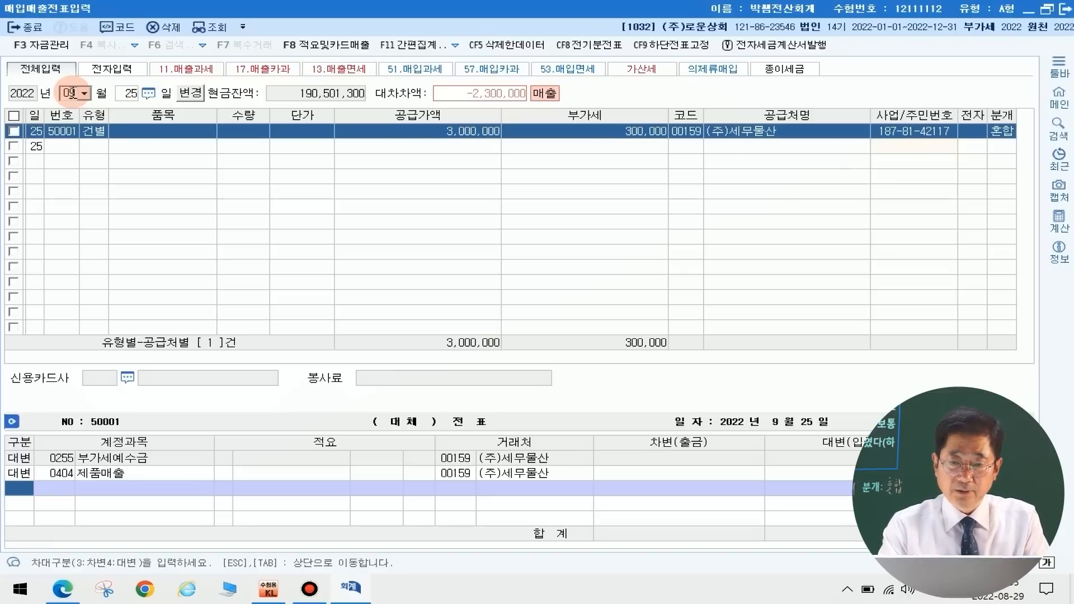
{"action": "left_click", "coordinate": [448, 131]}
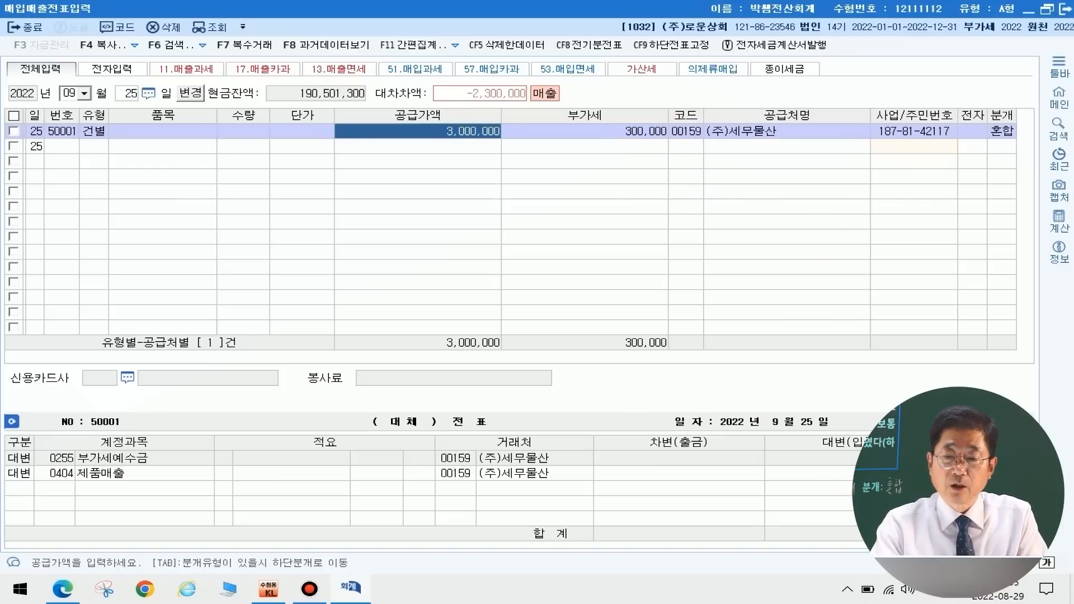
{"action": "left_click", "coordinate": [845, 477]}
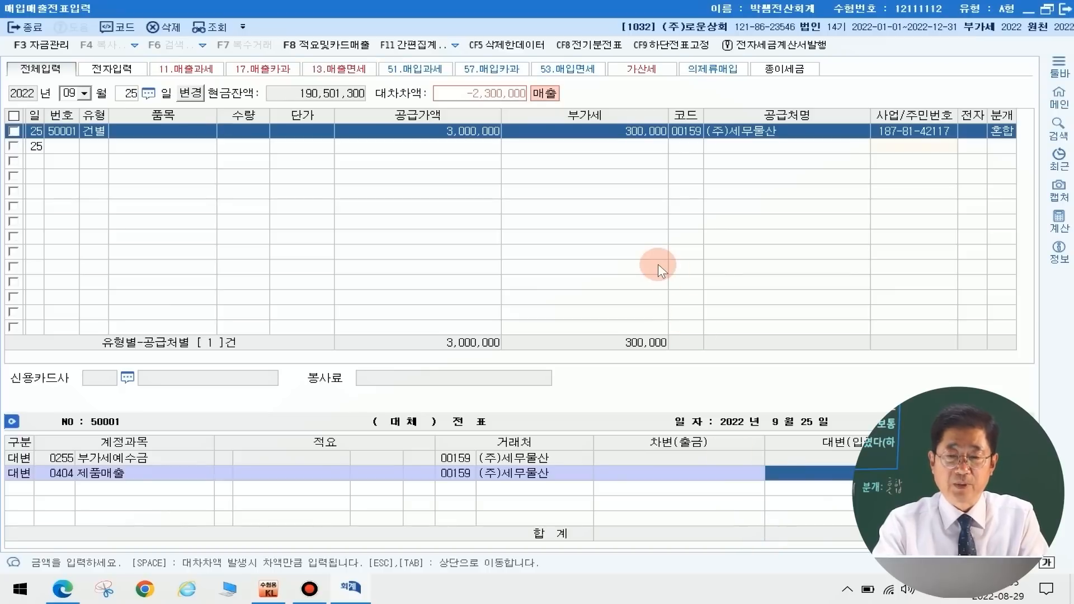
{"action": "key", "text": "Return"}
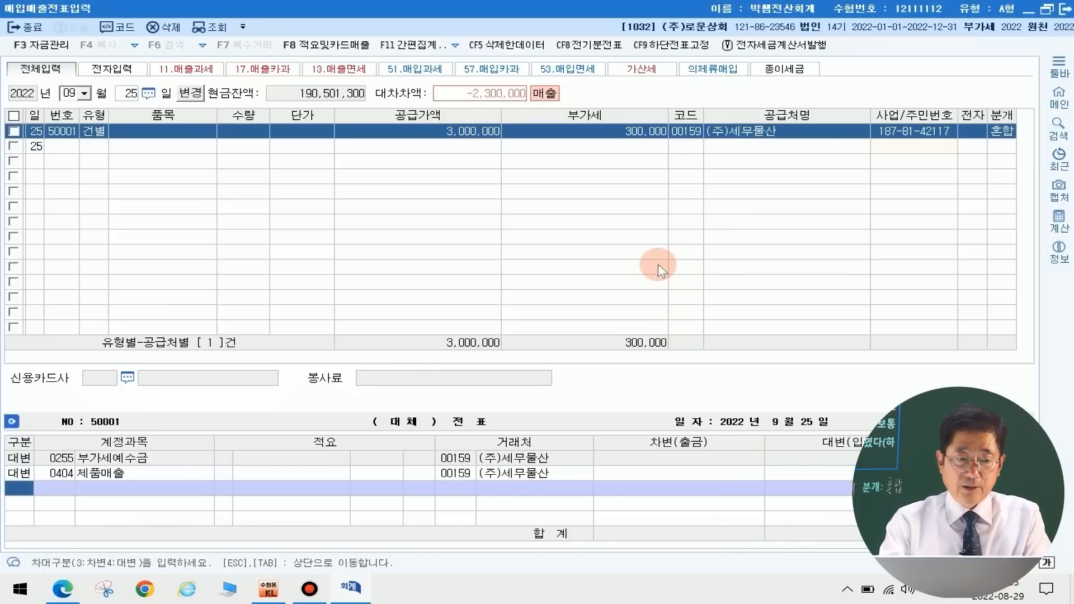
Add a debit line to account 0513 접대비 (제조원가) for 2,300,000 and return to the 0404 제품매출 line
{"action": "type", "text": "3"}
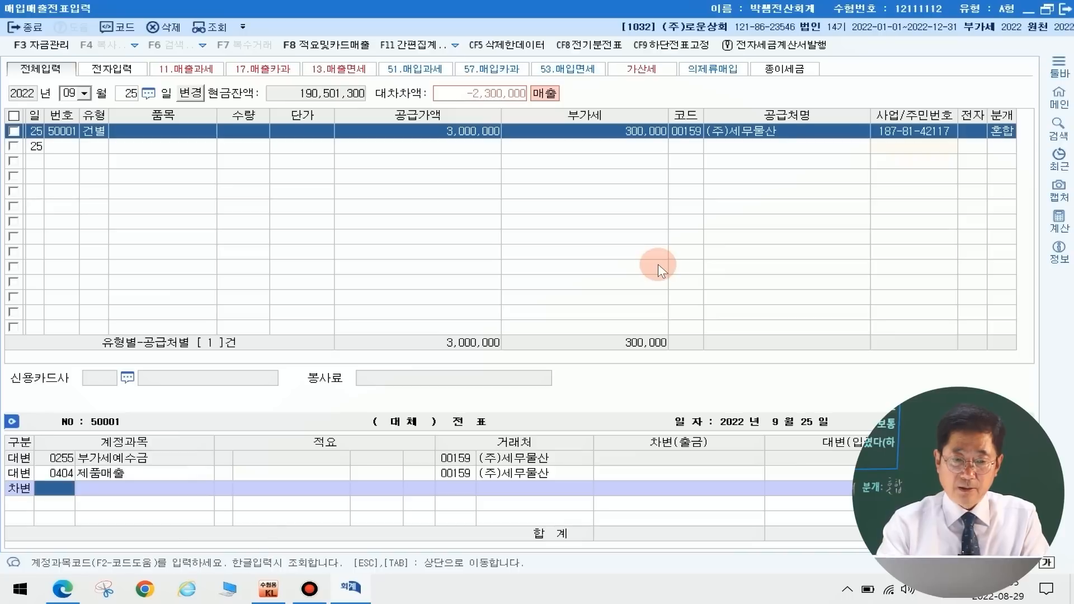
{"action": "type", "text": "접대비"}
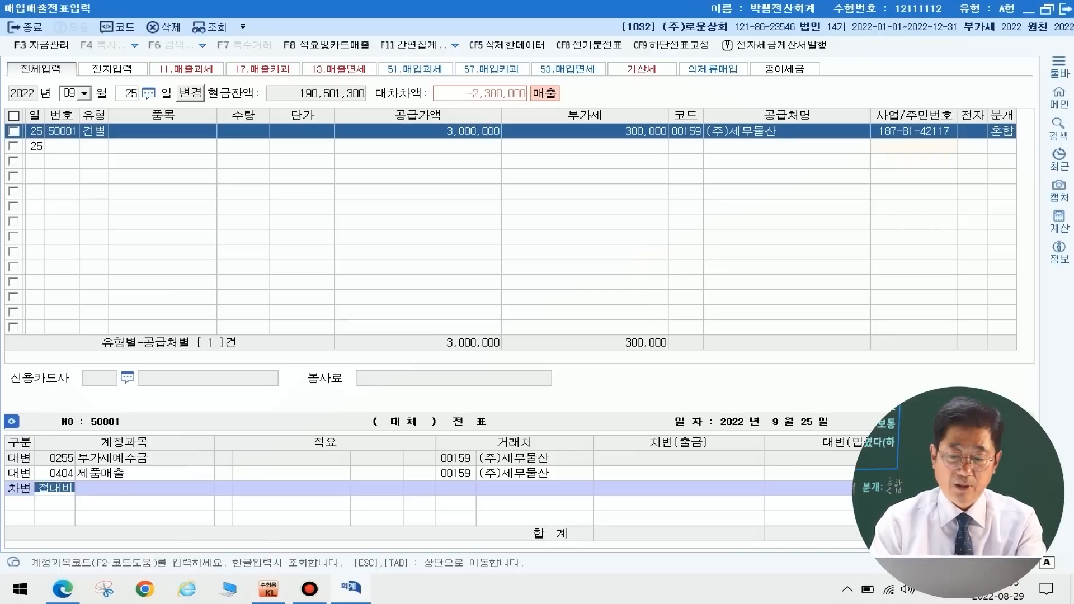
{"action": "key", "text": "Return"}
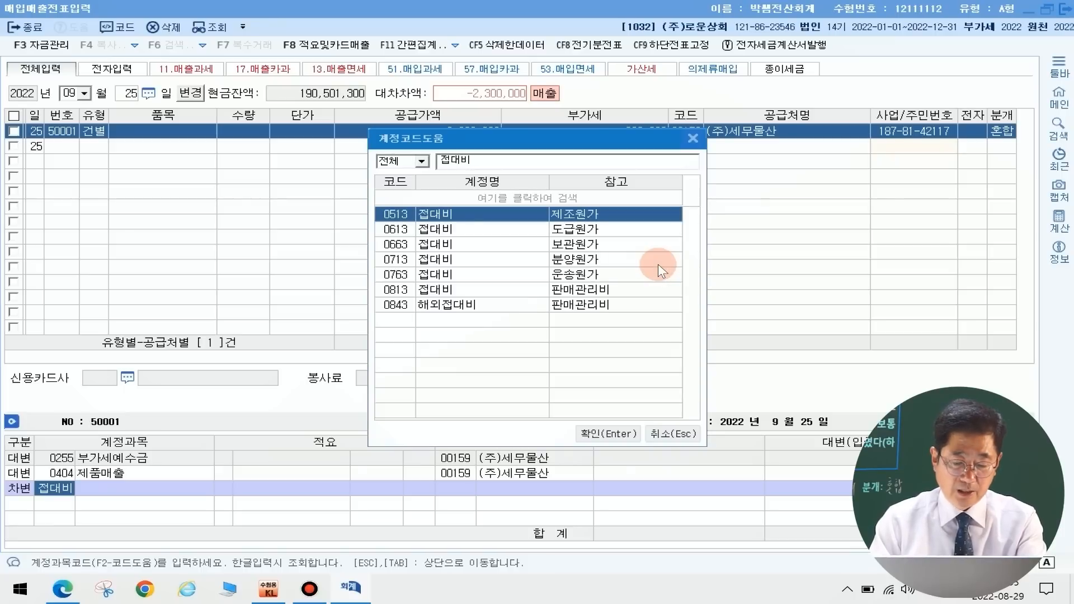
{"action": "key", "text": "Return"}
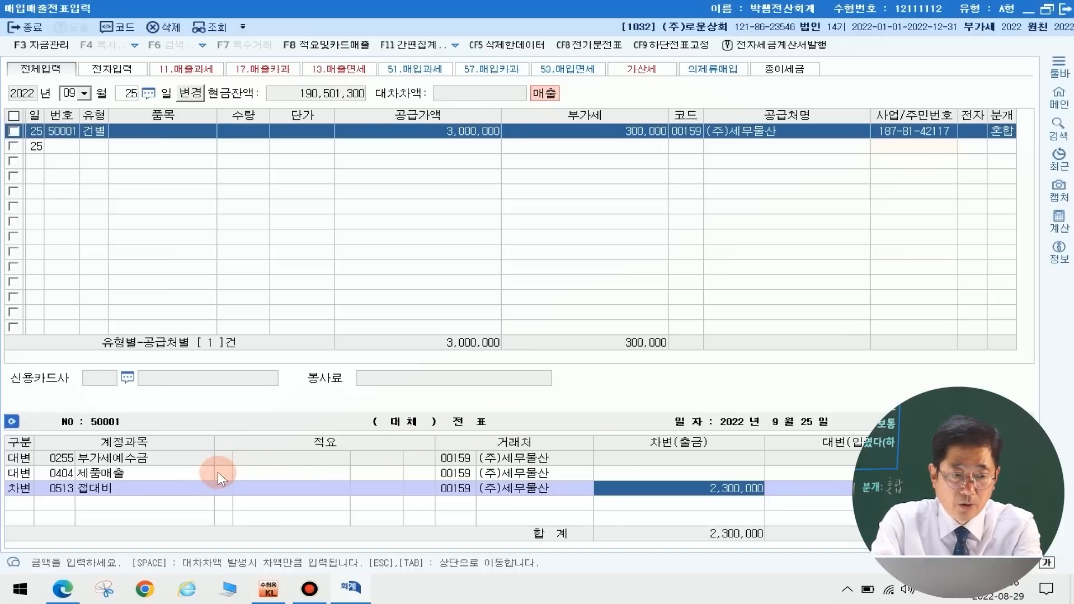
{"action": "left_click", "coordinate": [135, 468]}
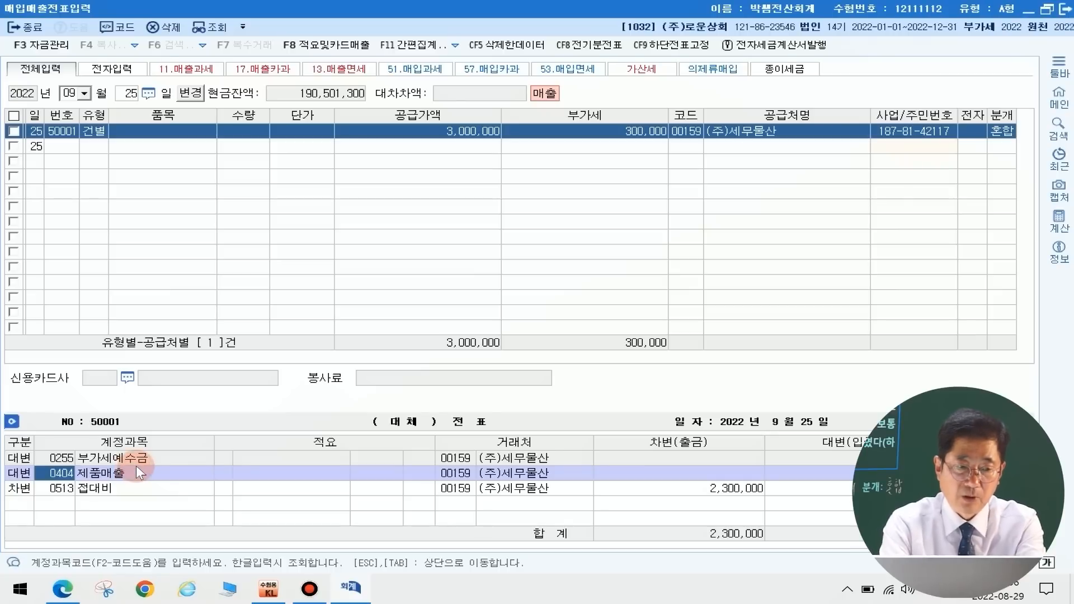
Change the account of the September 25 voucher's 0404 제품매출 credit line to 0150 제품
{"action": "type", "text": "제"}
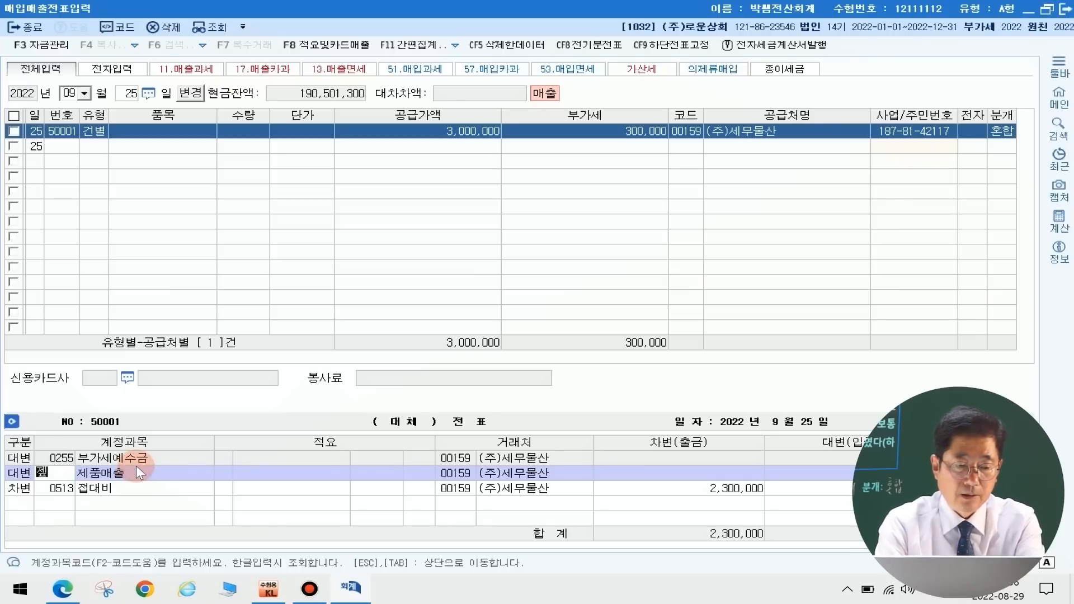
{"action": "type", "text": "품"}
{"action": "key", "text": "Return"}
{"action": "key", "text": "Return"}
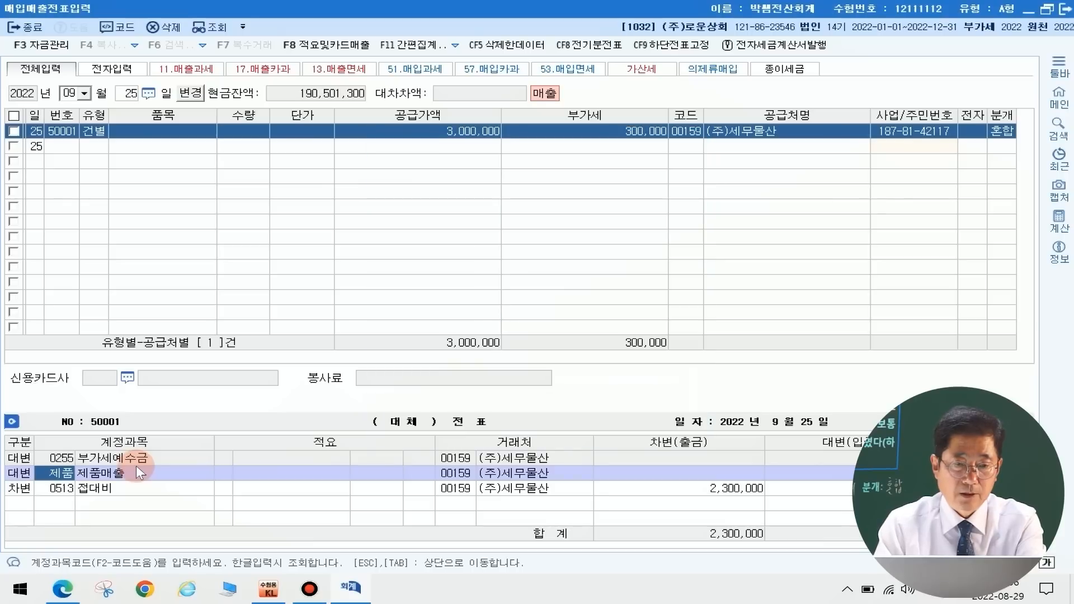
{"action": "key", "text": "Return"}
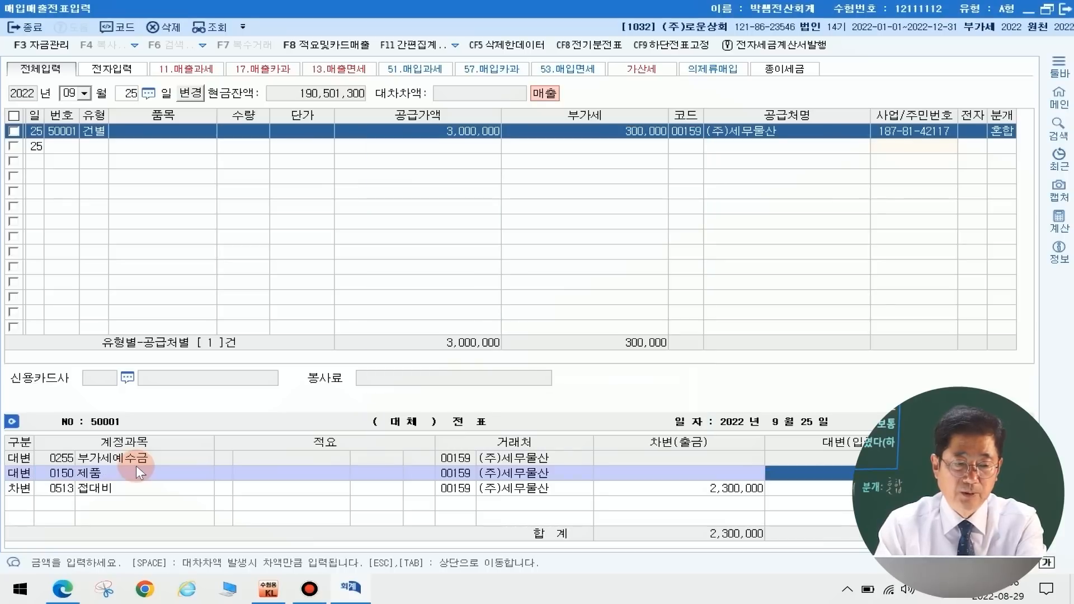
Give the 0150 제품 line summary 08 타계정으로 대체액 손익계산서 반영분 and widen the summary column to read it
{"action": "left_click", "coordinate": [223, 469]}
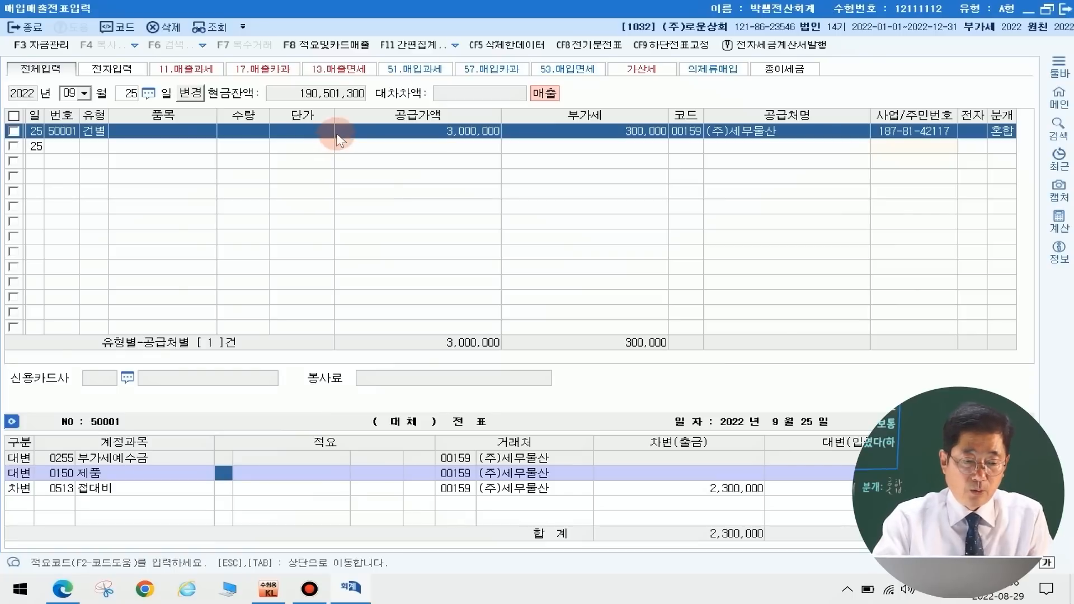
{"action": "key", "text": "F2"}
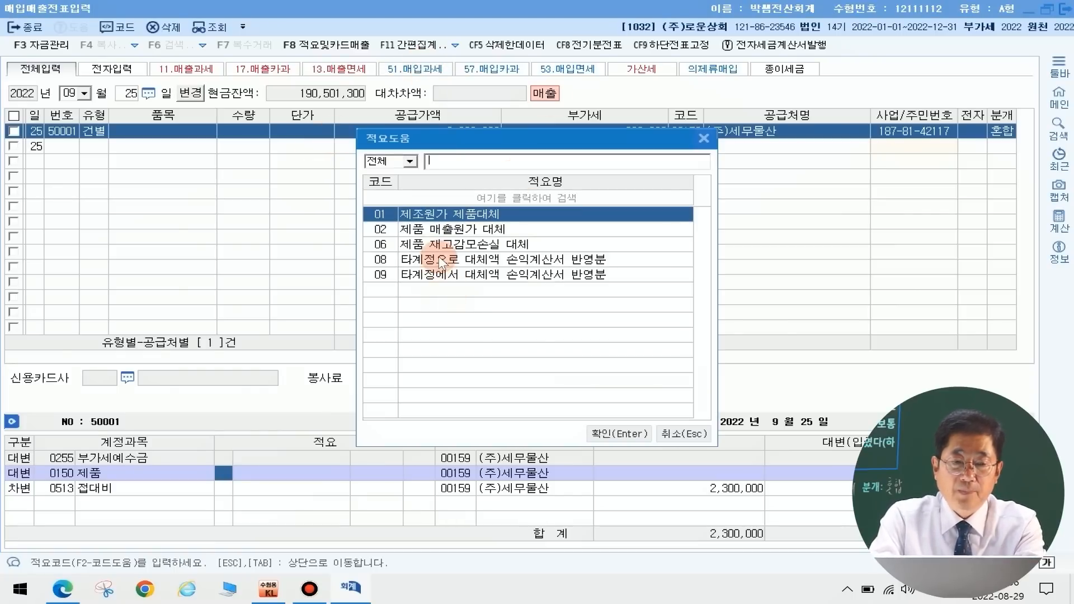
{"action": "left_click", "coordinate": [420, 257]}
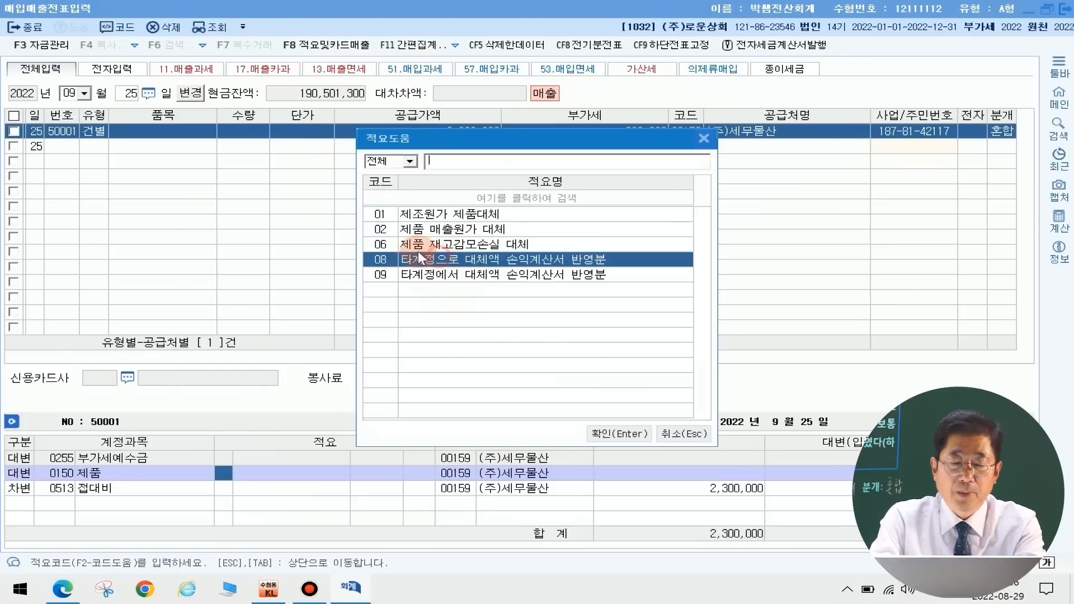
{"action": "left_click", "coordinate": [619, 434]}
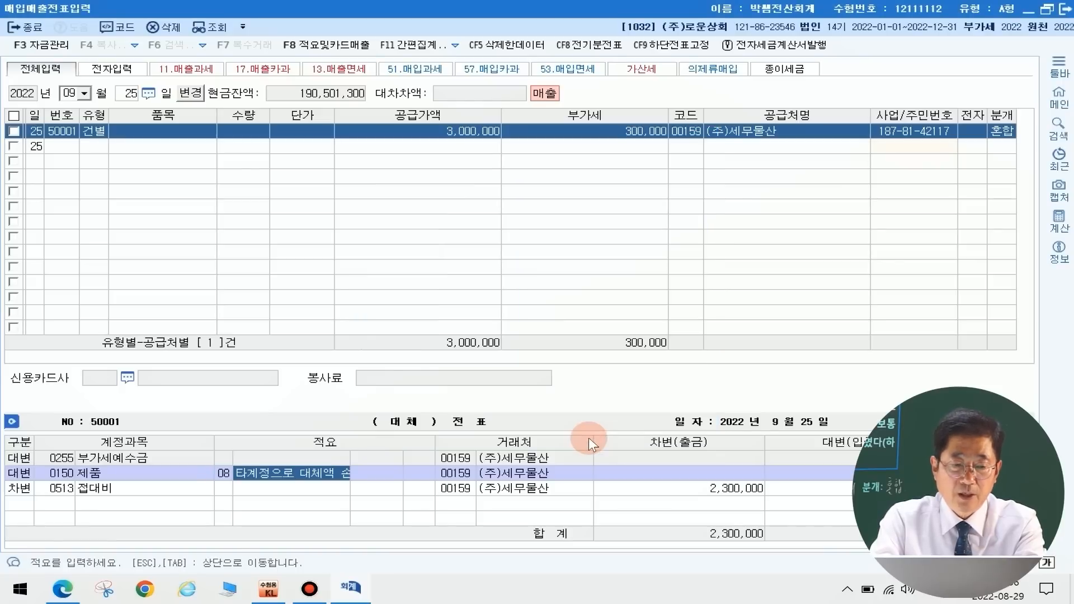
{"action": "left_click_drag", "start_coordinate": [348, 444], "coordinate": [397, 444]}
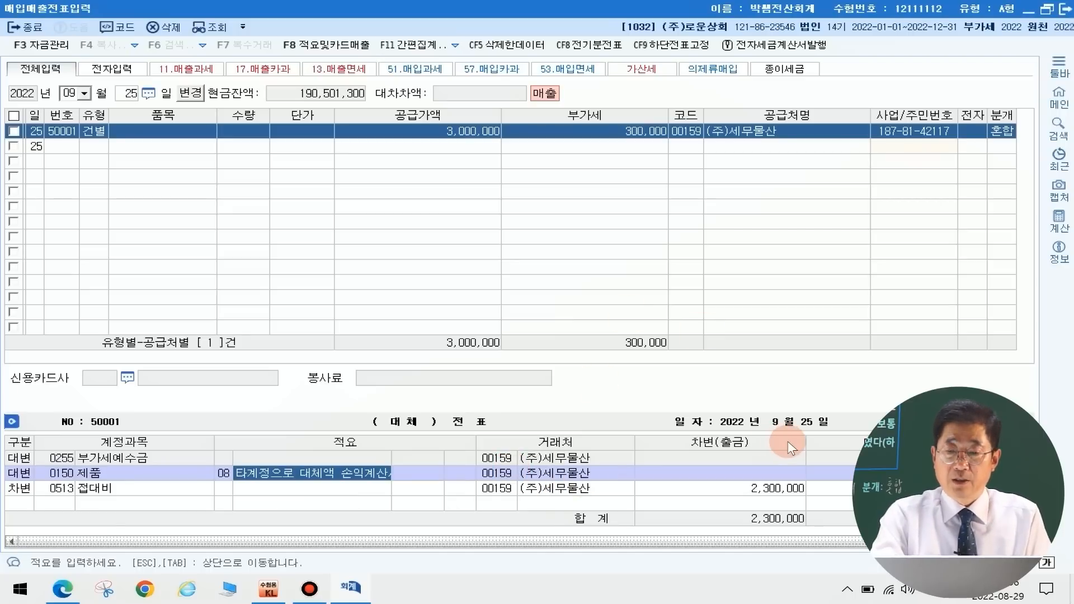
{"action": "left_click_drag", "start_coordinate": [805, 440], "coordinate": [770, 441]}
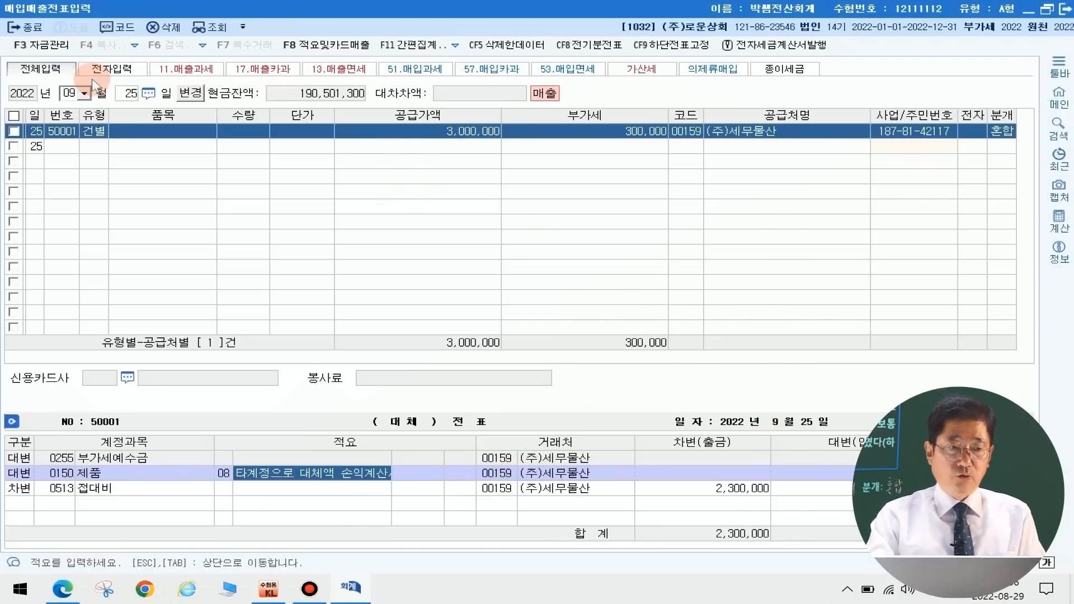
Switch the entry date to September 30 and start a line of type 11 과세, leaving the item fields blank
{"action": "left_click", "coordinate": [128, 93]}
{"action": "type", "text": "30"}
{"action": "key", "text": "Return"}
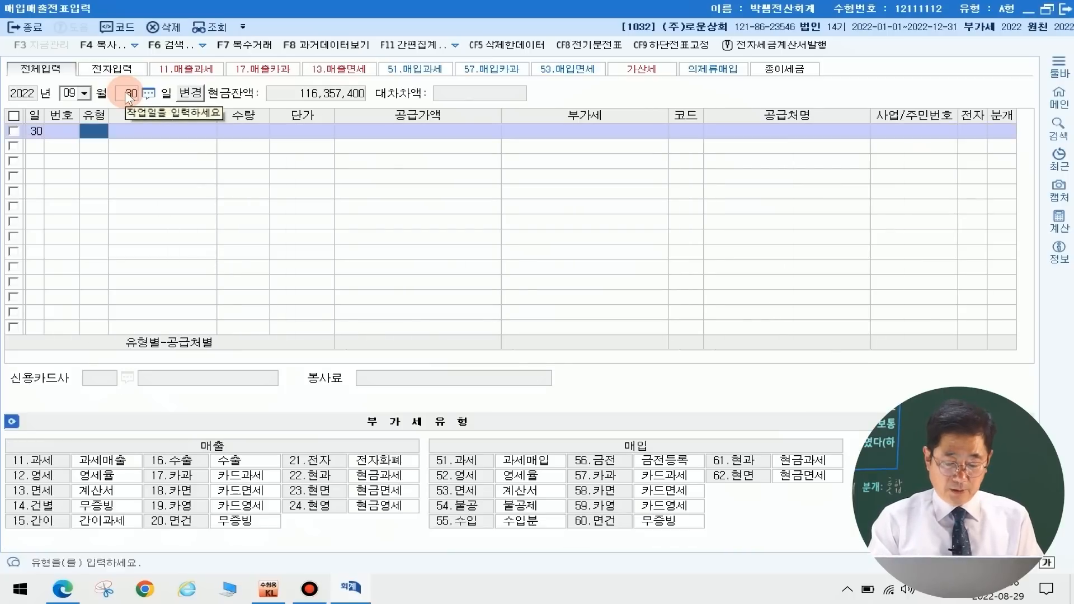
{"action": "type", "text": "11"}
{"action": "key", "text": "Return"}
{"action": "key", "text": "Return"}
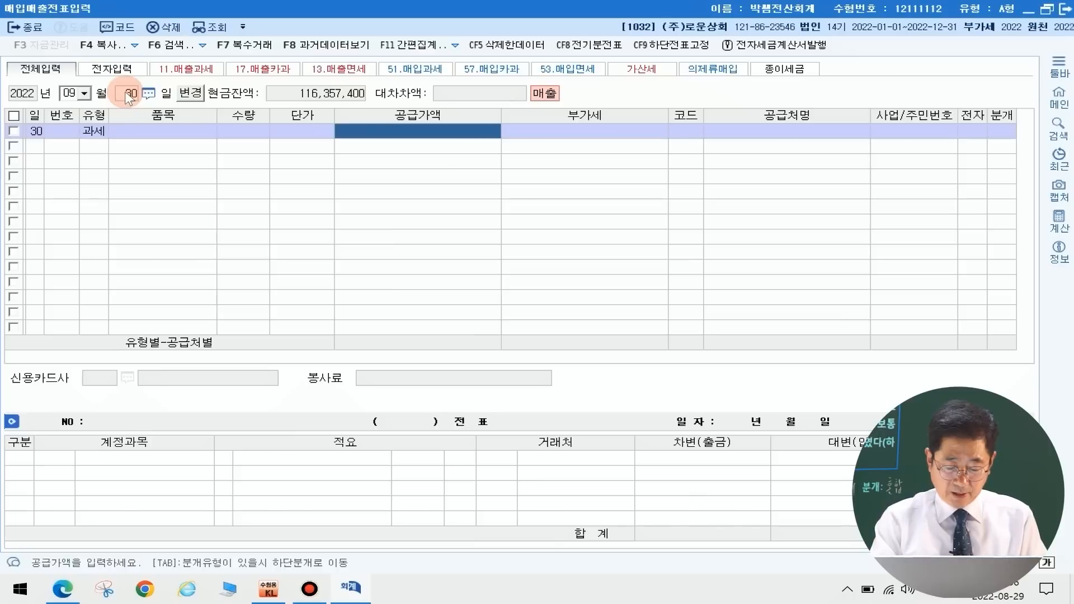
Set the September 30 line's supply value to 30,000,000 and its VAT to 3,000,000
{"action": "type", "text": "30000000"}
{"action": "key", "text": "Return"}
{"action": "key", "text": "Return"}
{"action": "key", "text": "Return"}
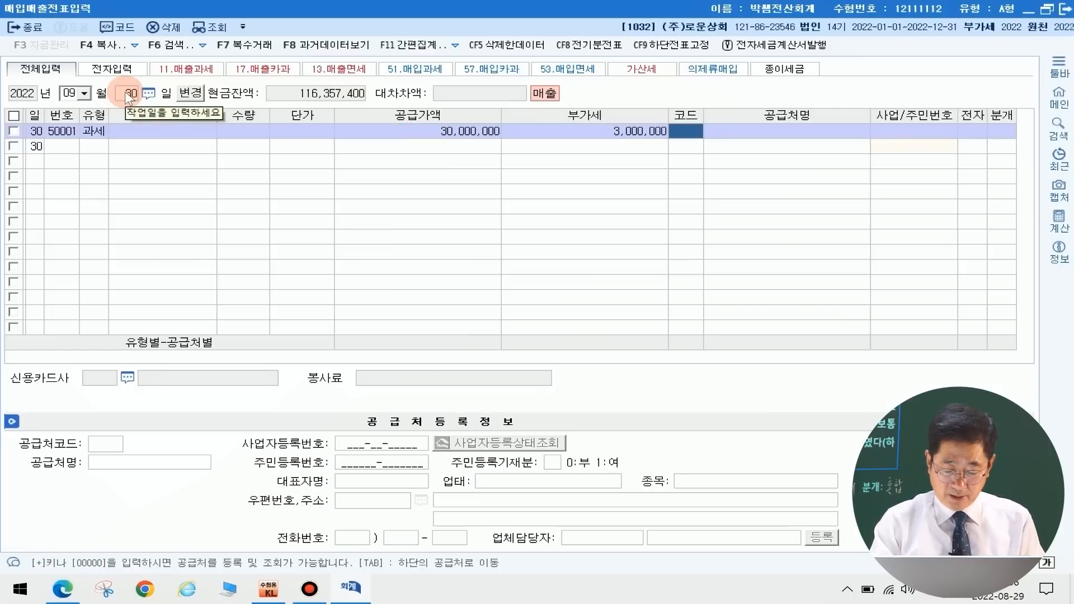
Assign (주)혜민 (00160) as the September 30 trading partner, mark the invoice as electronic (여), and set the journal type to 혼합
{"action": "type", "text": "혜민"}
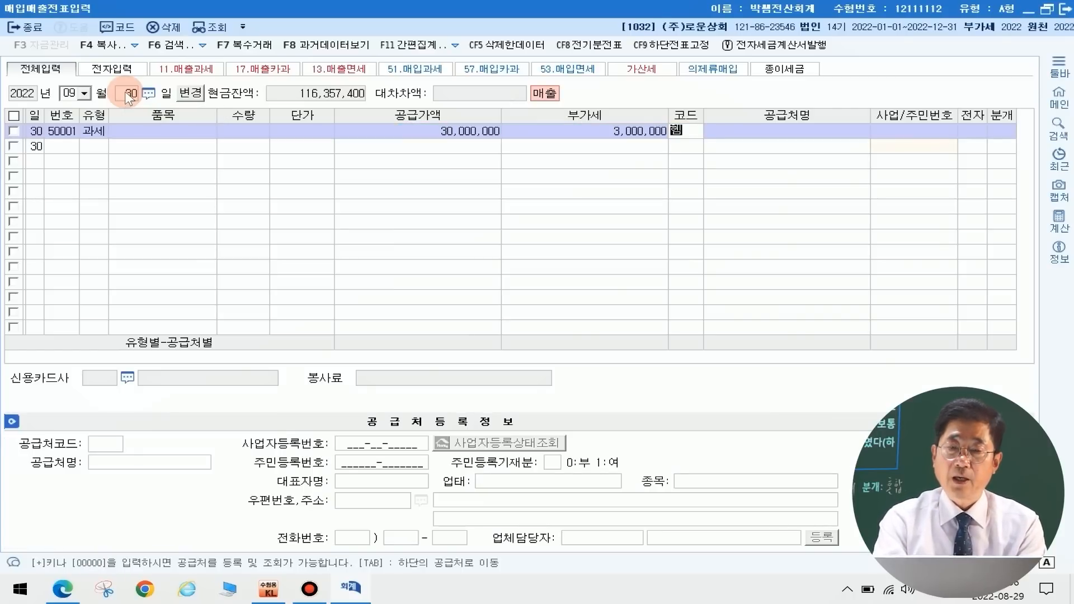
{"action": "key", "text": "Return"}
{"action": "key", "text": "Return"}
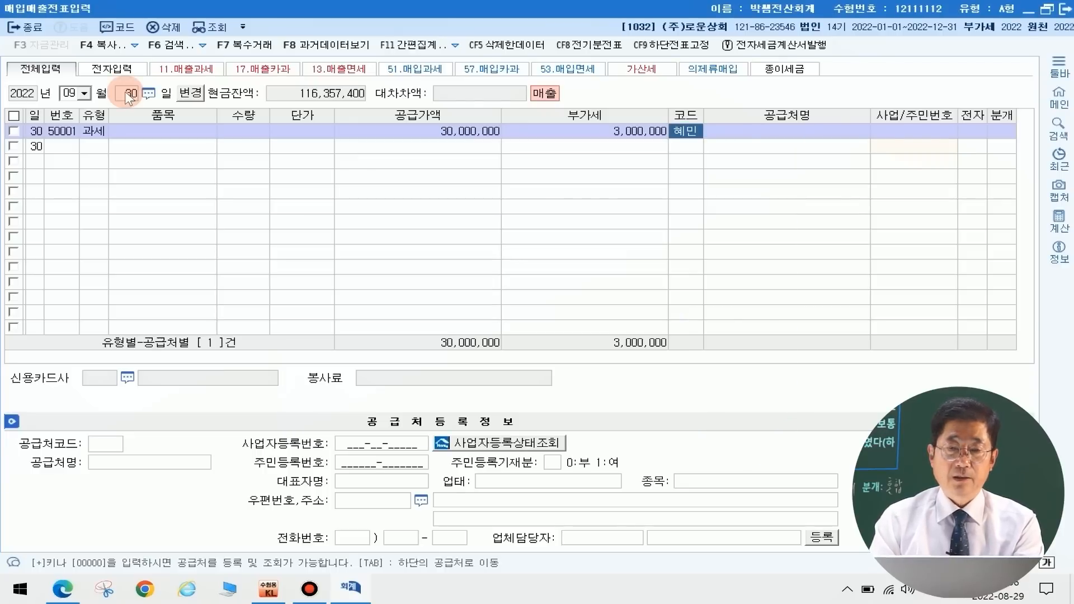
{"action": "type", "text": "1"}
{"action": "key", "text": "Return"}
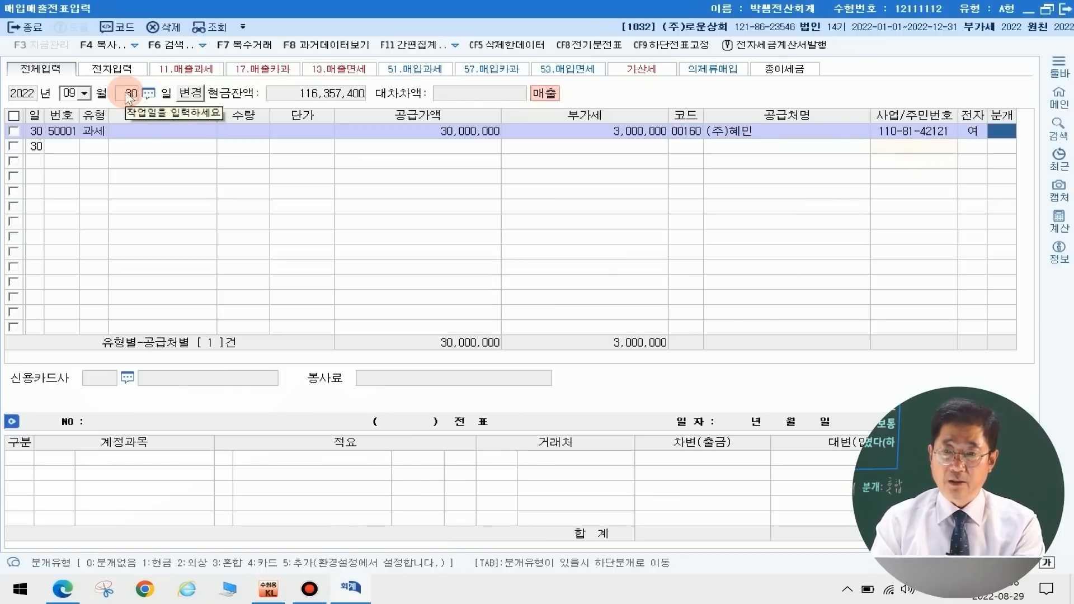
{"action": "type", "text": "3"}
{"action": "key", "text": "Return"}
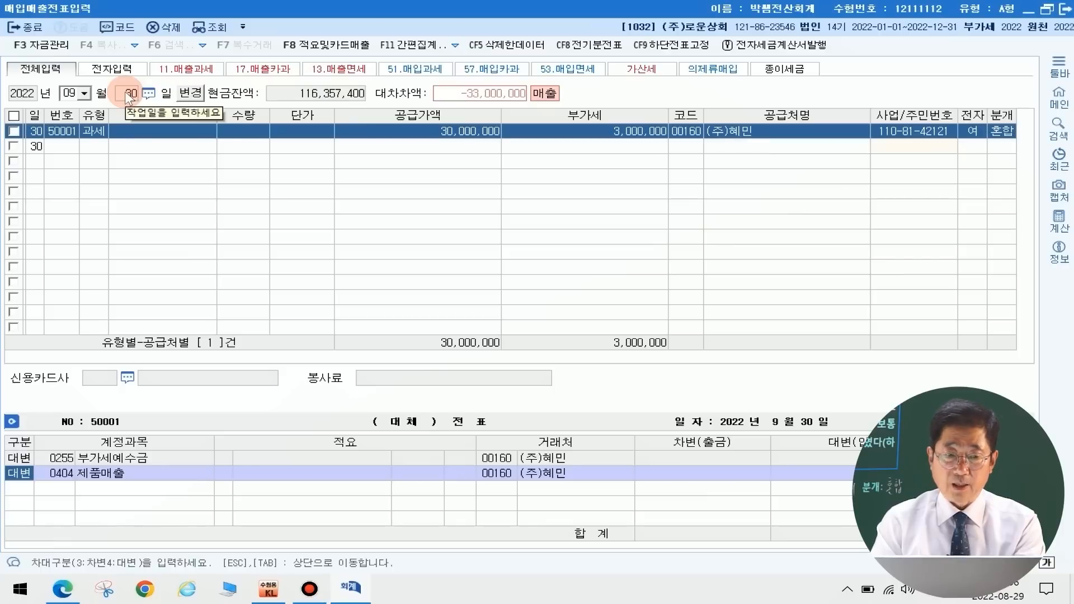
Keep the 0404 제품매출 credit line and add a debit line to account 0108 외상매출금 for 23,000,000
{"action": "key", "text": "Return"}
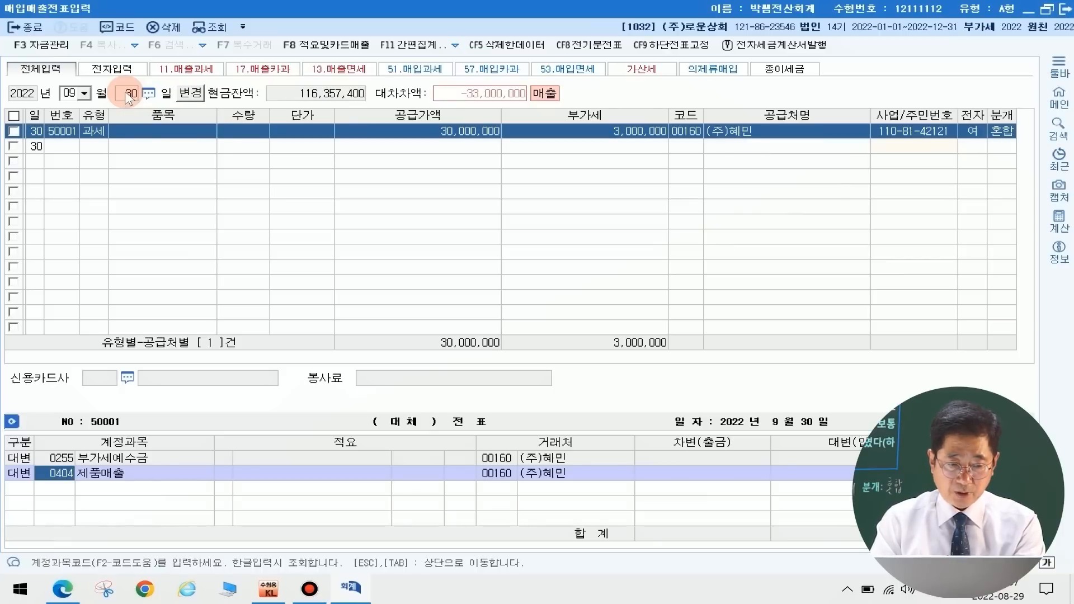
{"action": "key", "text": "Return"}
{"action": "key", "text": "Return"}
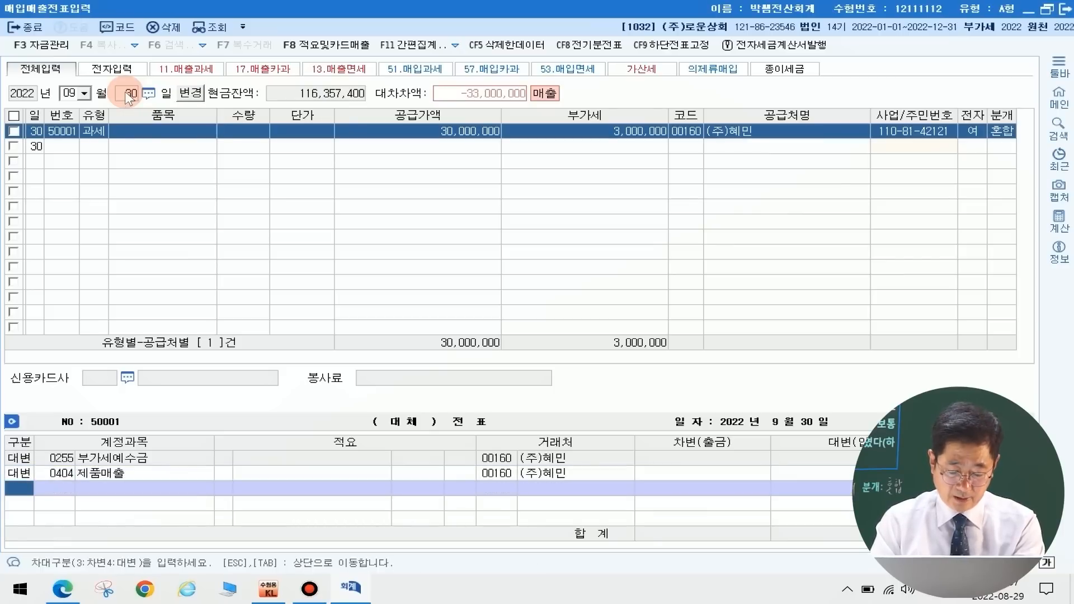
{"action": "type", "text": "3"}
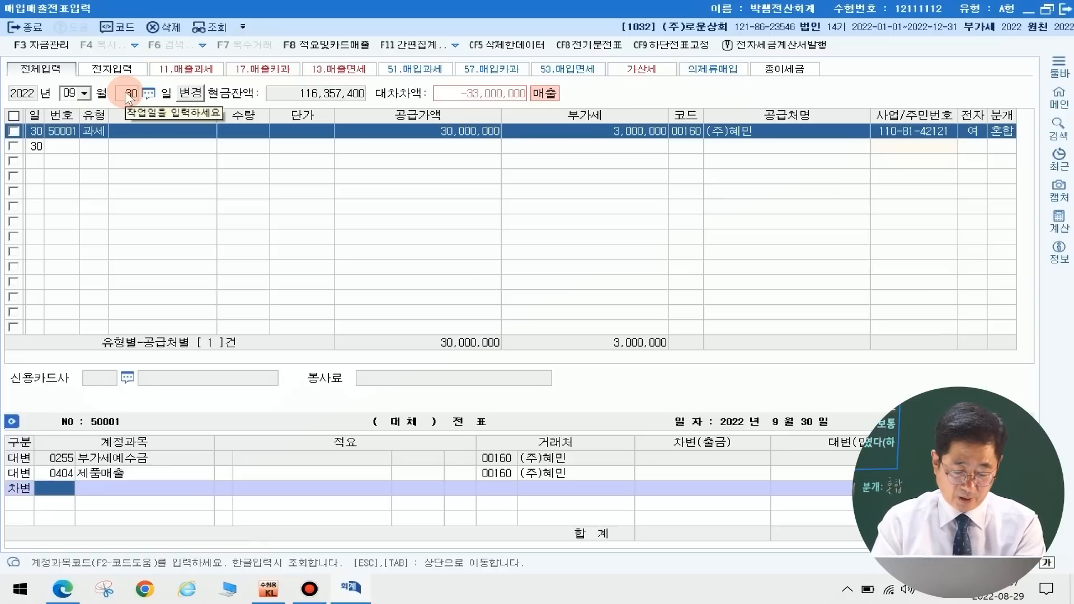
{"action": "type", "text": "108"}
{"action": "key", "text": "Return"}
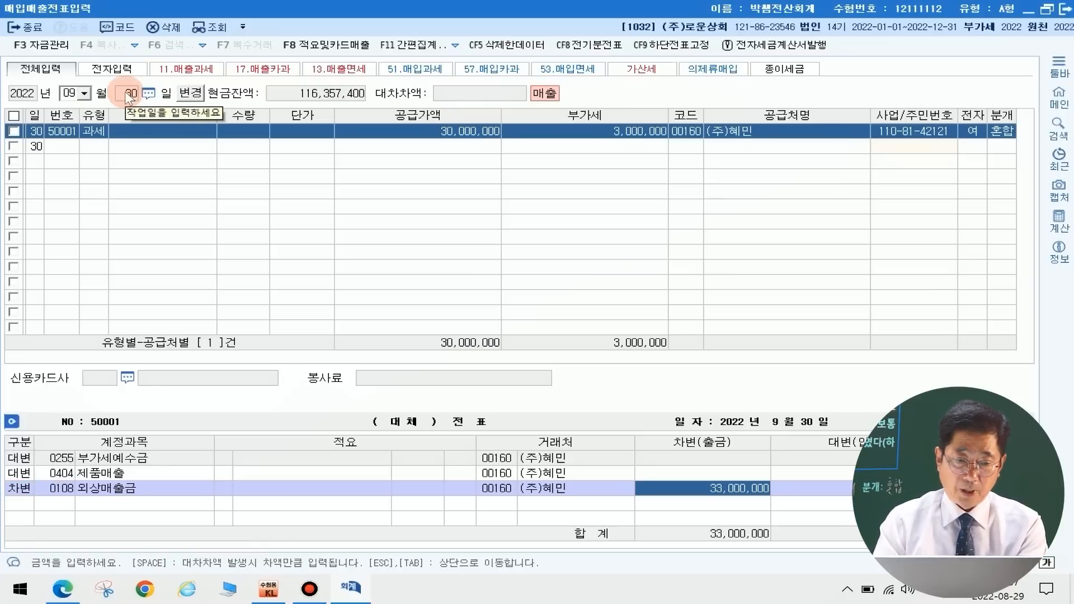
{"action": "type", "text": "23000000"}
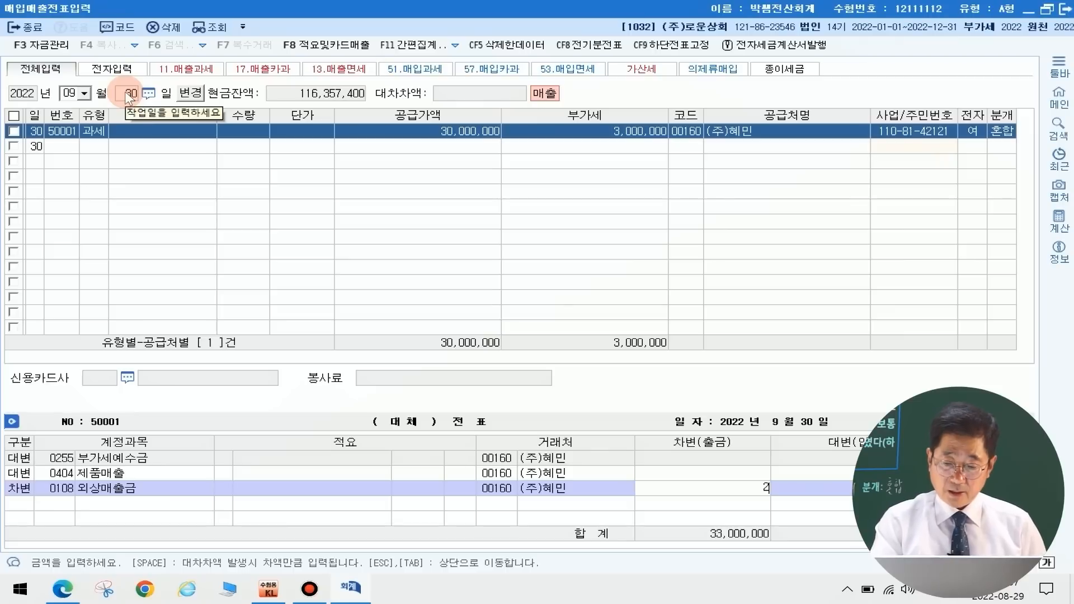
{"action": "key", "text": "Return"}
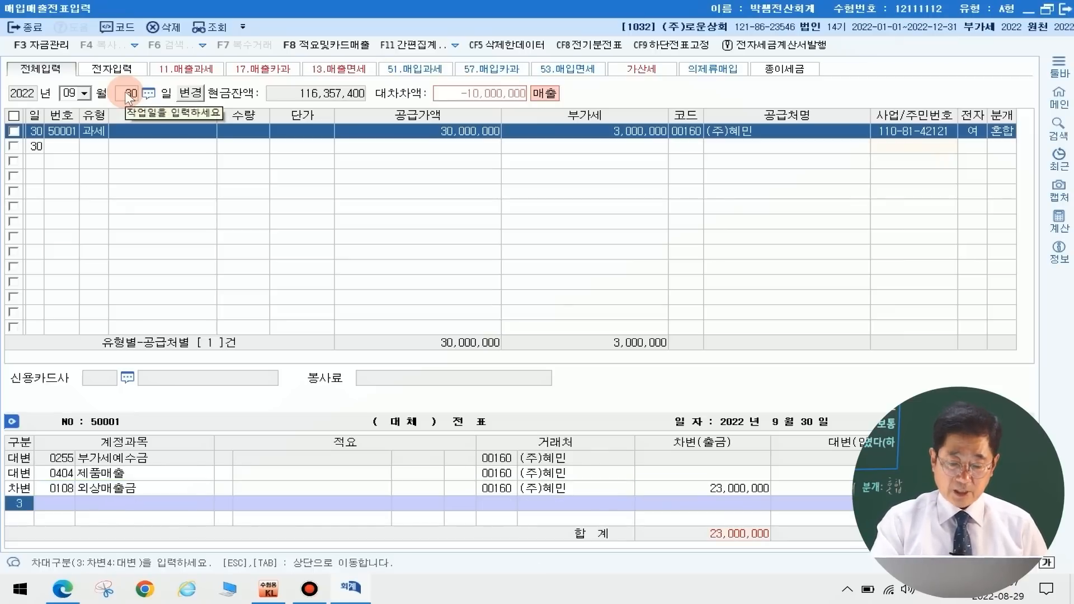
Add a debit line to account 0259 선수금 for the remaining 10,000,000
{"action": "type", "text": "3선수금"}
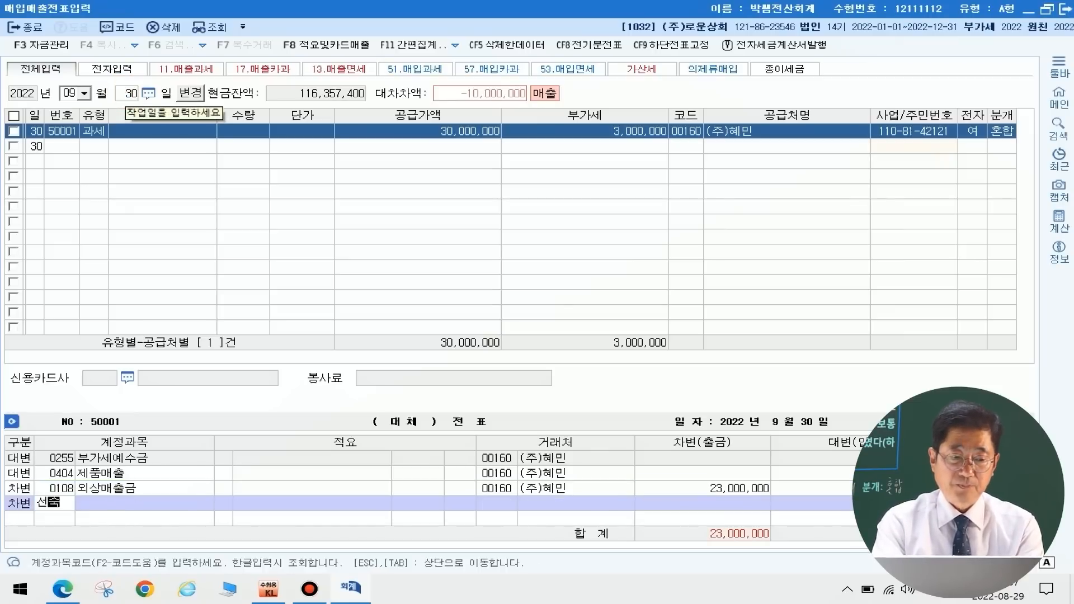
{"action": "key", "text": "Return"}
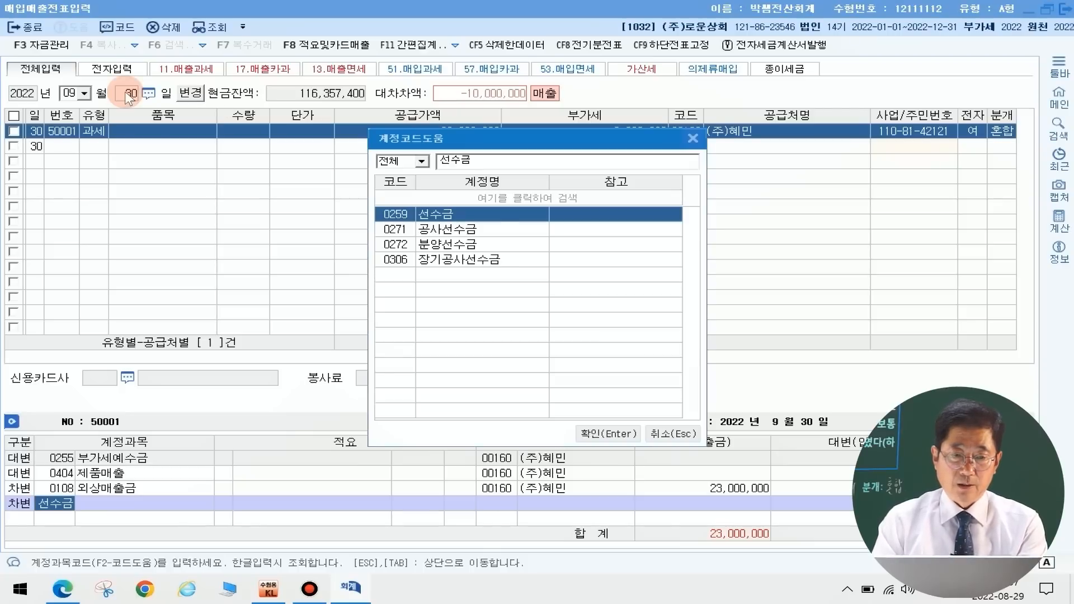
{"action": "key", "text": "Return"}
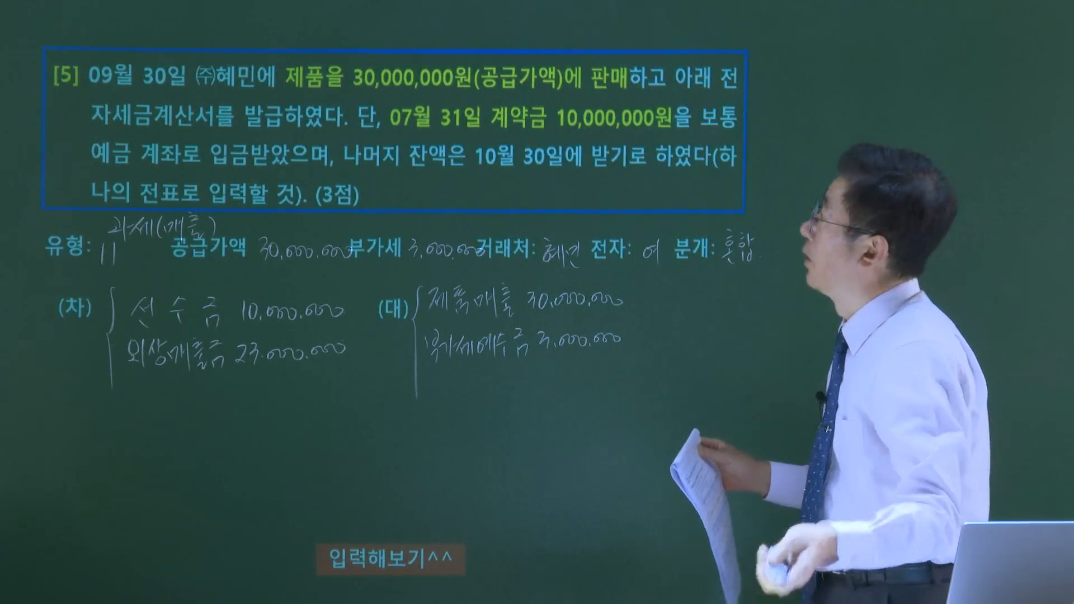
{"action": "key", "text": "Page_Down"}
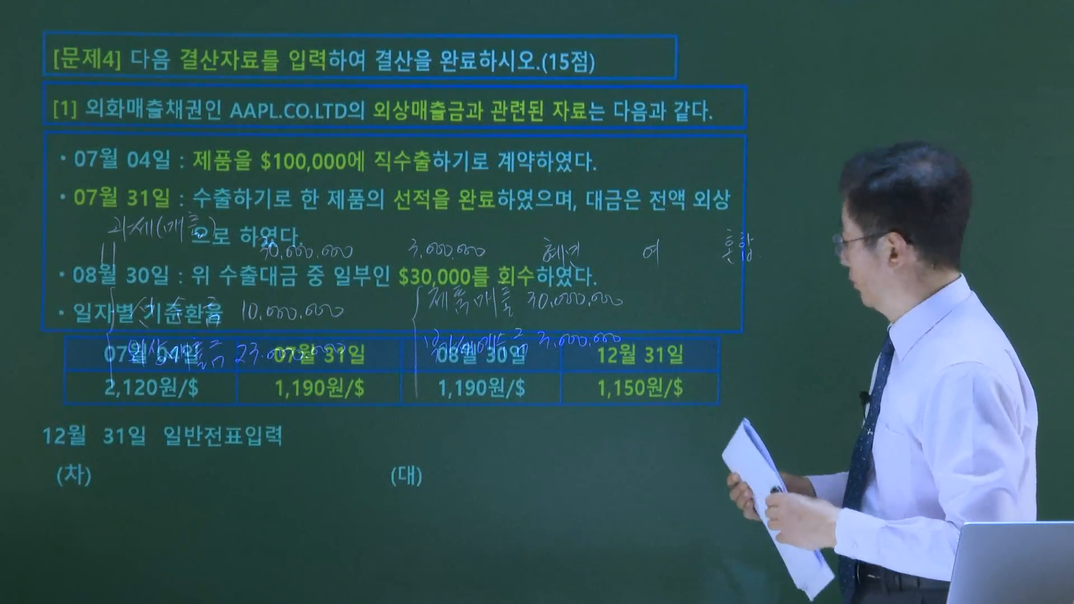
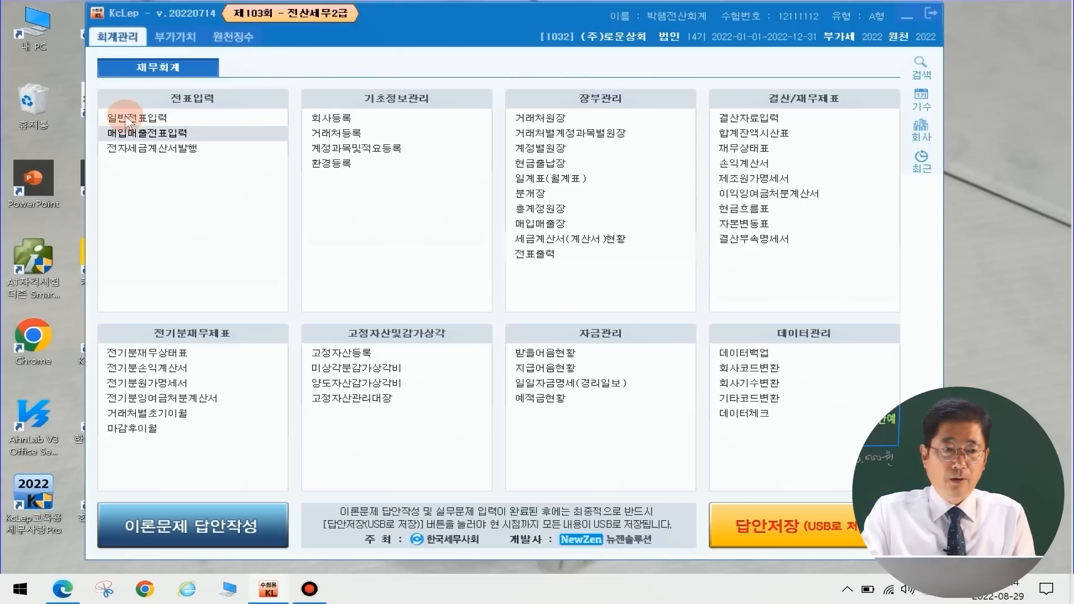
Open general voucher entry (일반전표입력), set the date to December 31, 2022, and start a debit (차변) line
{"action": "left_click", "coordinate": [126, 116]}
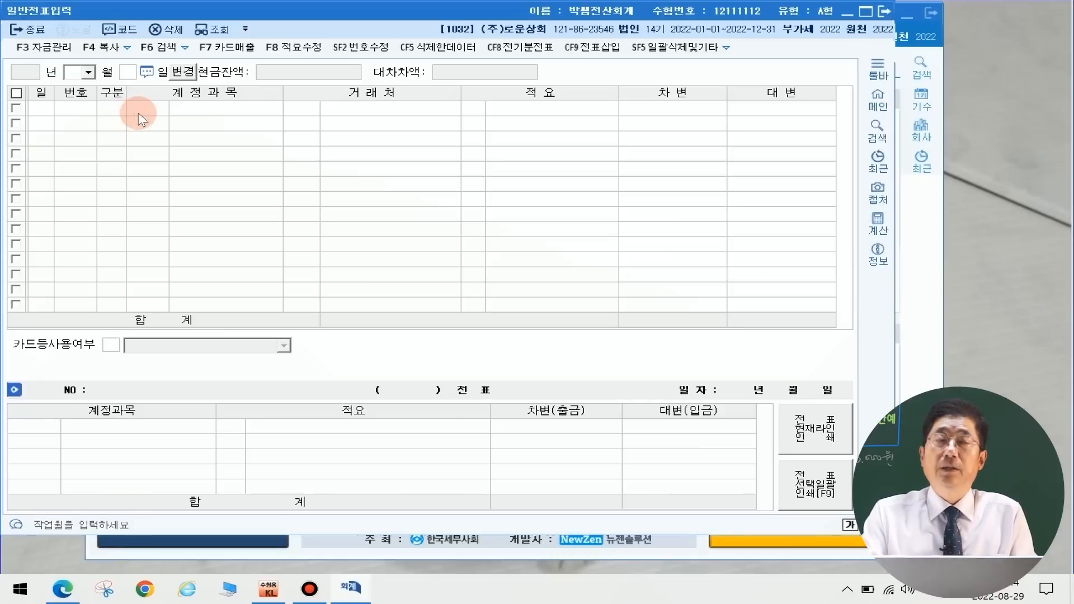
{"action": "type", "text": "12"}
{"action": "key", "text": "Return"}
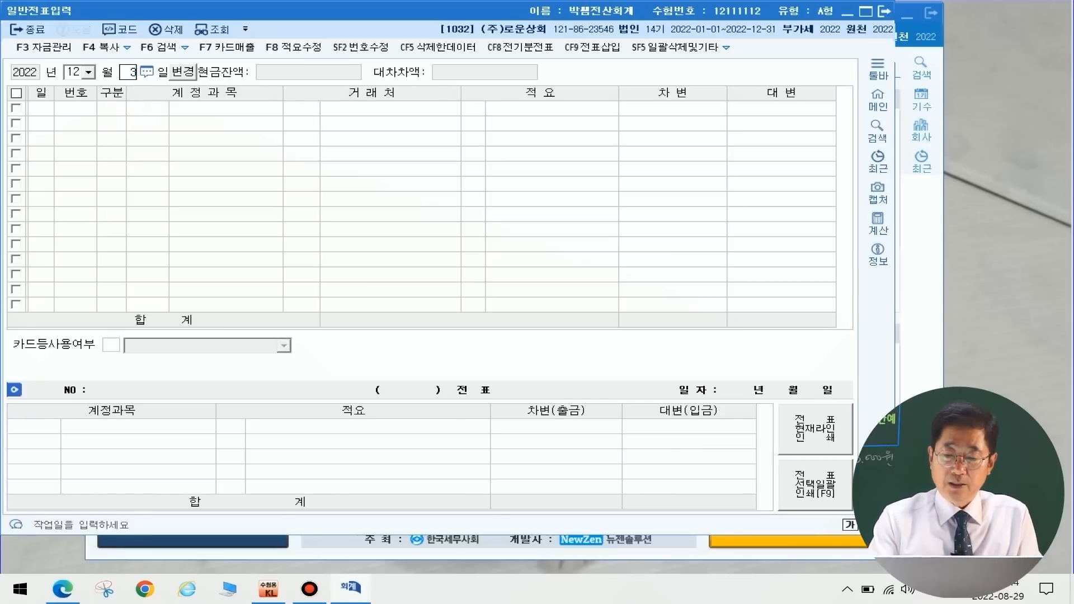
{"action": "type", "text": "31"}
{"action": "key", "text": "Return"}
{"action": "type", "text": "3"}
{"action": "key", "text": "Return"}
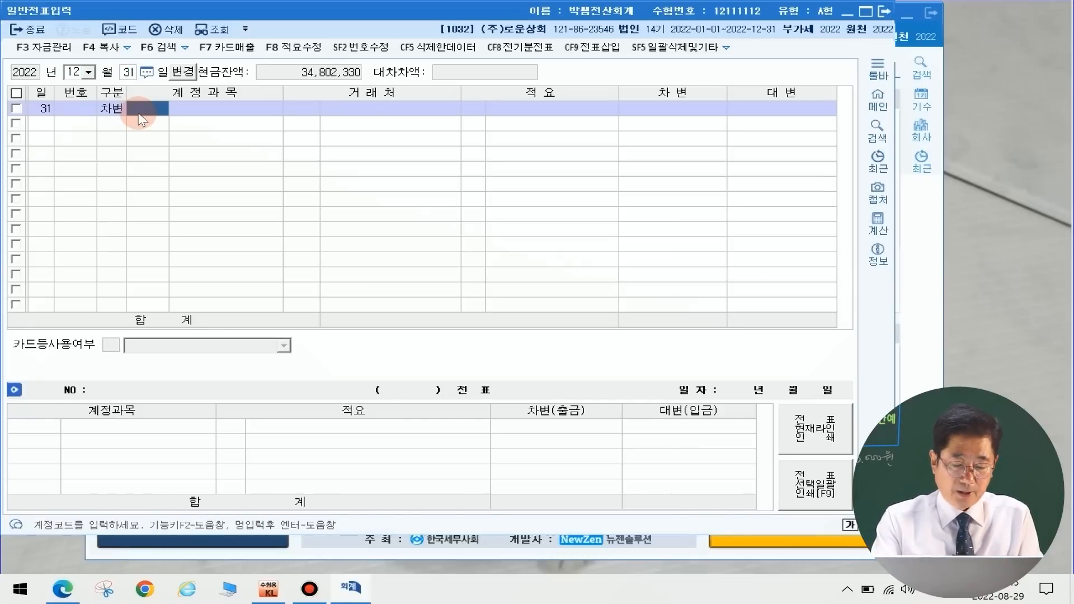
{"action": "type", "text": "외환차"}
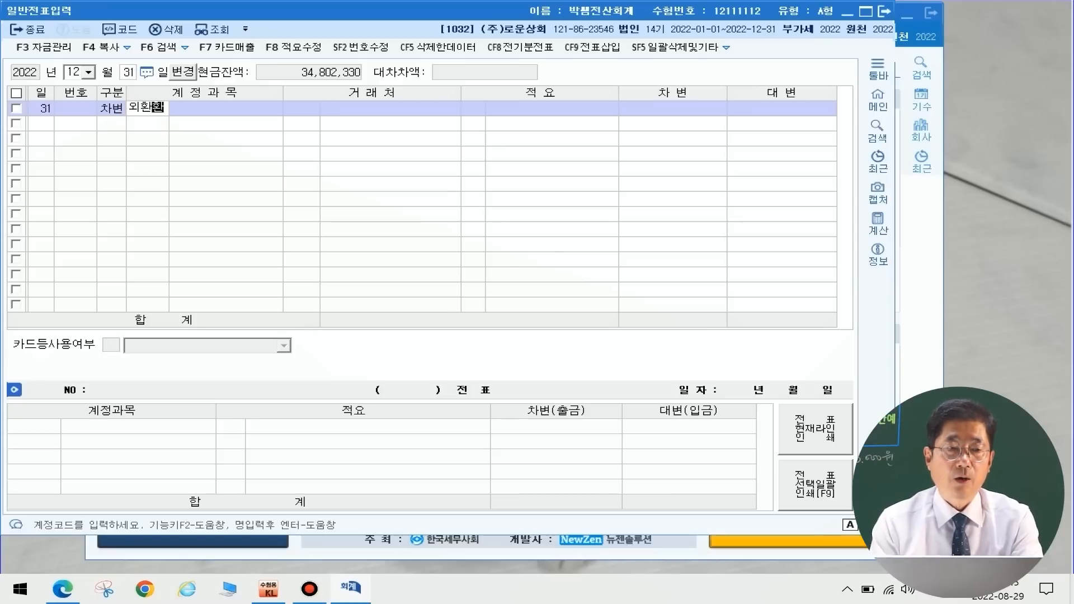
{"action": "left_click", "coordinate": [138, 114]}
{"action": "key", "text": "Return"}
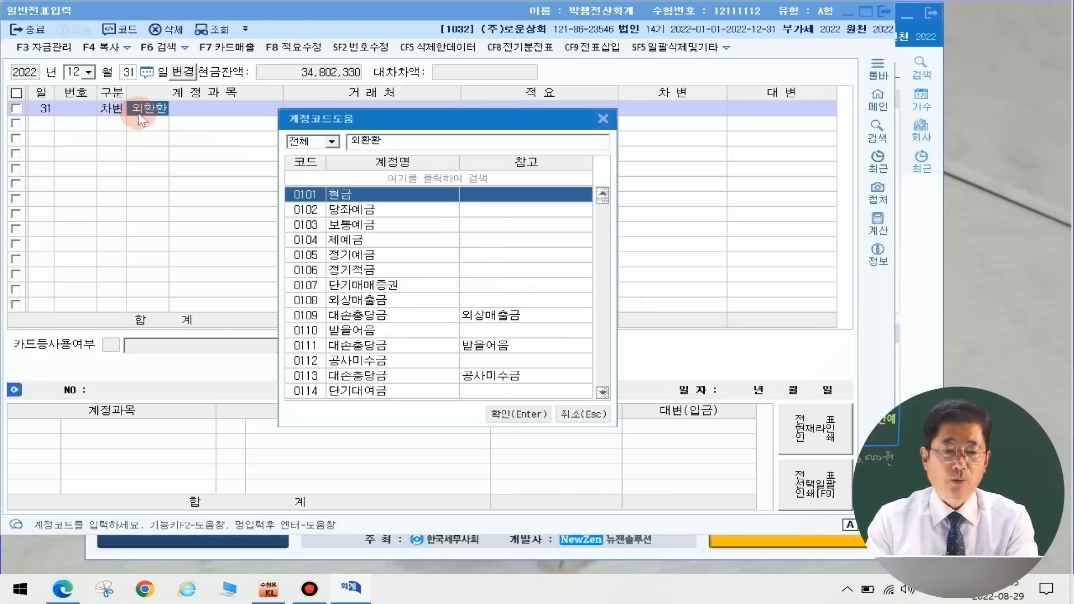
{"action": "left_click", "coordinate": [606, 125]}
{"action": "left_click", "coordinate": [190, 105]}
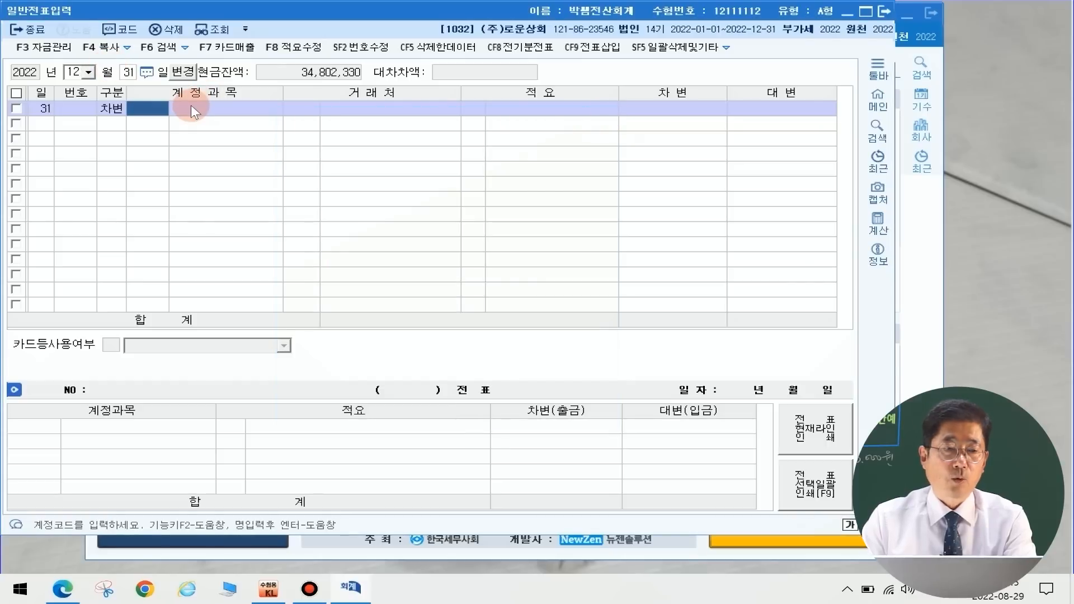
Find the account by 외화환 and assign 0955 외화환산손실 to the December 31 debit line
{"action": "type", "text": "외화환"}
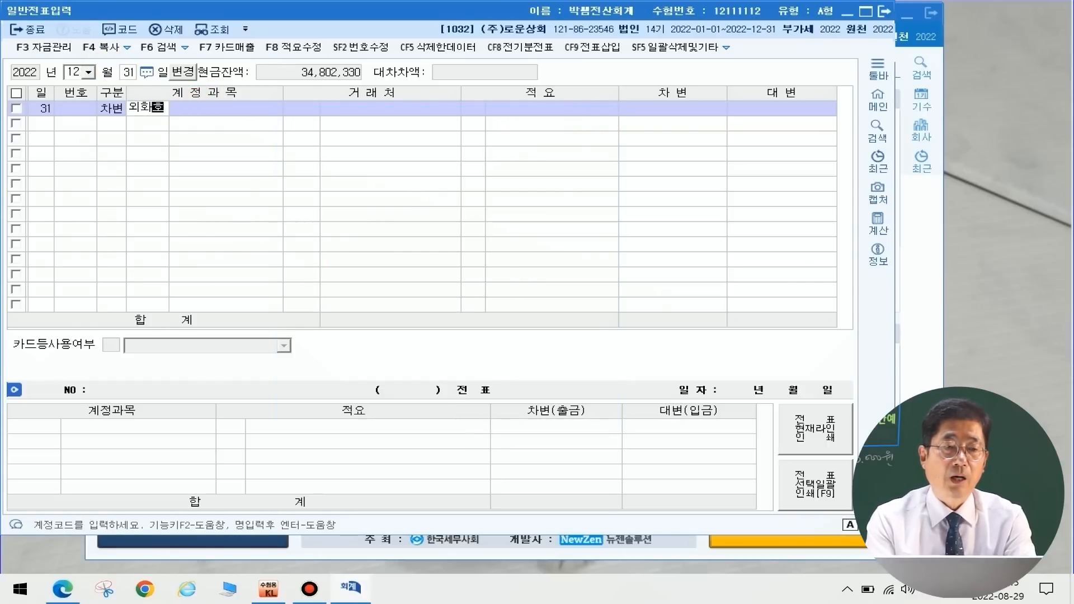
{"action": "key", "text": "Return"}
{"action": "key", "text": "Down"}
{"action": "key", "text": "Return"}
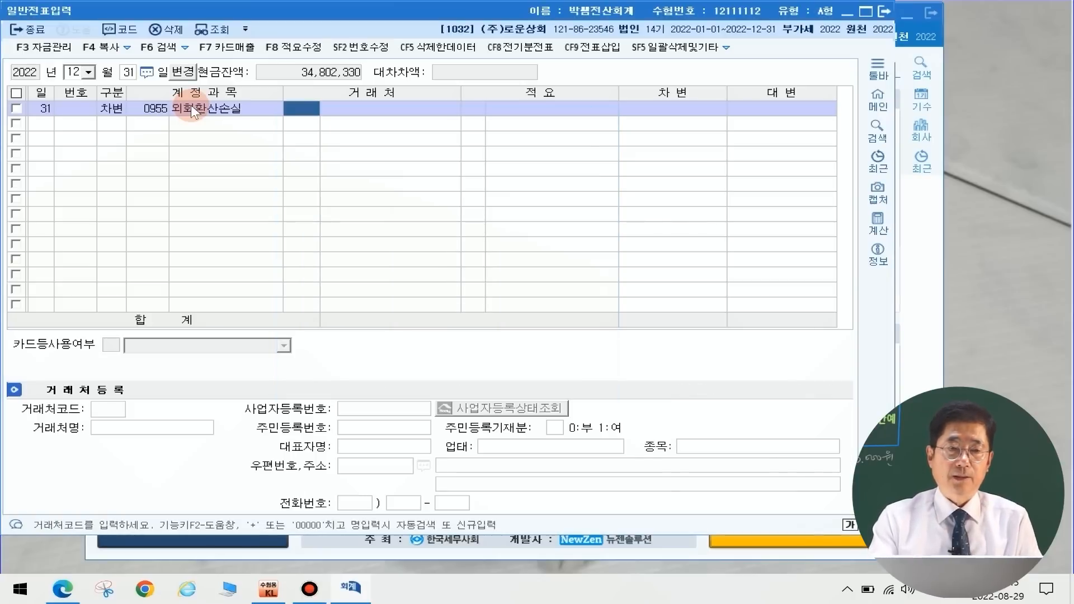
Leave the counterparty and description blank and enter a debit amount of 2,800,000 for 0955 외화환산손실
{"action": "key", "text": "Return"}
{"action": "key", "text": "Return"}
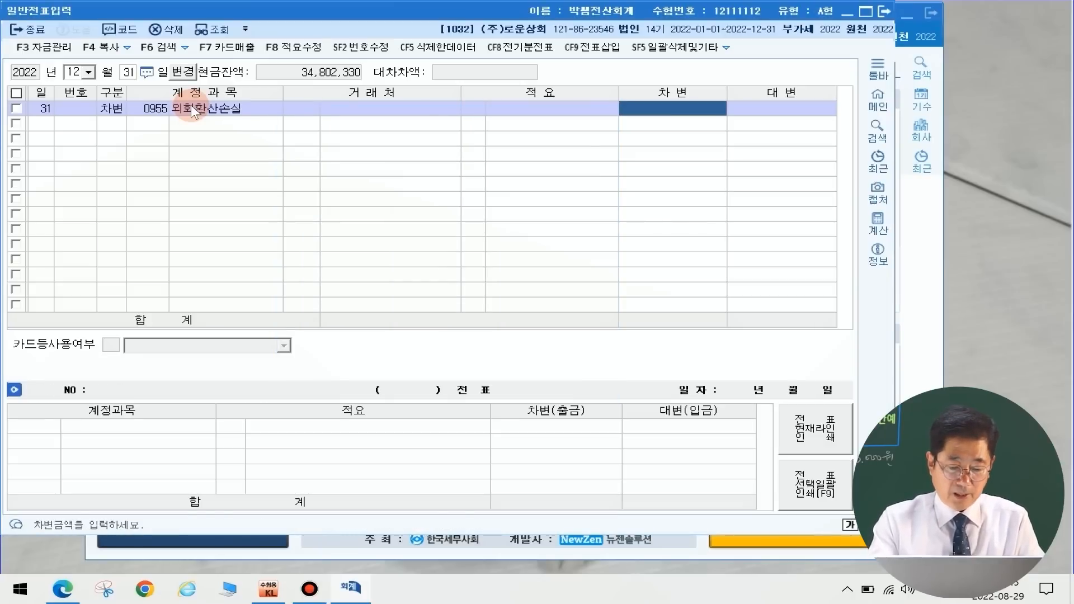
{"action": "type", "text": "2800000"}
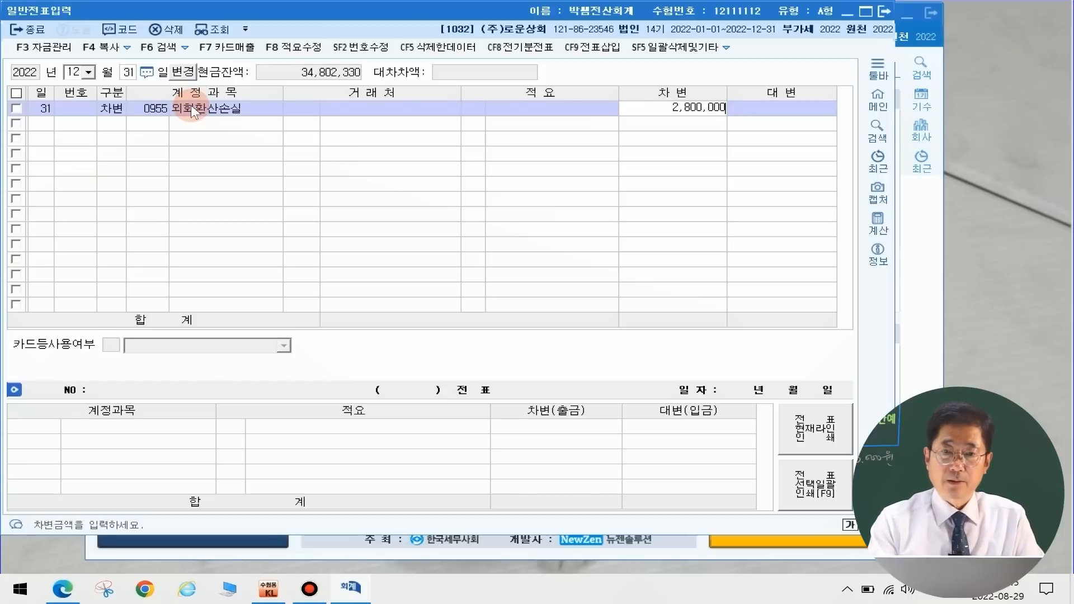
{"action": "key", "text": "Return"}
Add a credit (대변) line to account 0108 외상매출금 for the balancing 2,800,000
{"action": "type", "text": "4"}
{"action": "key", "text": "Return"}
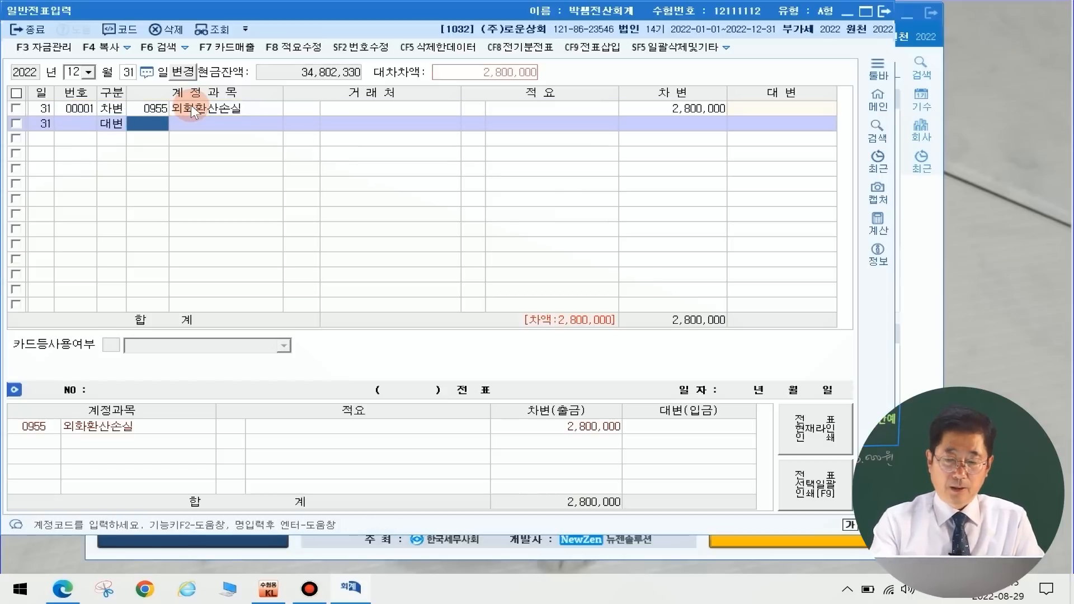
{"action": "type", "text": "108"}
{"action": "key", "text": "Return"}
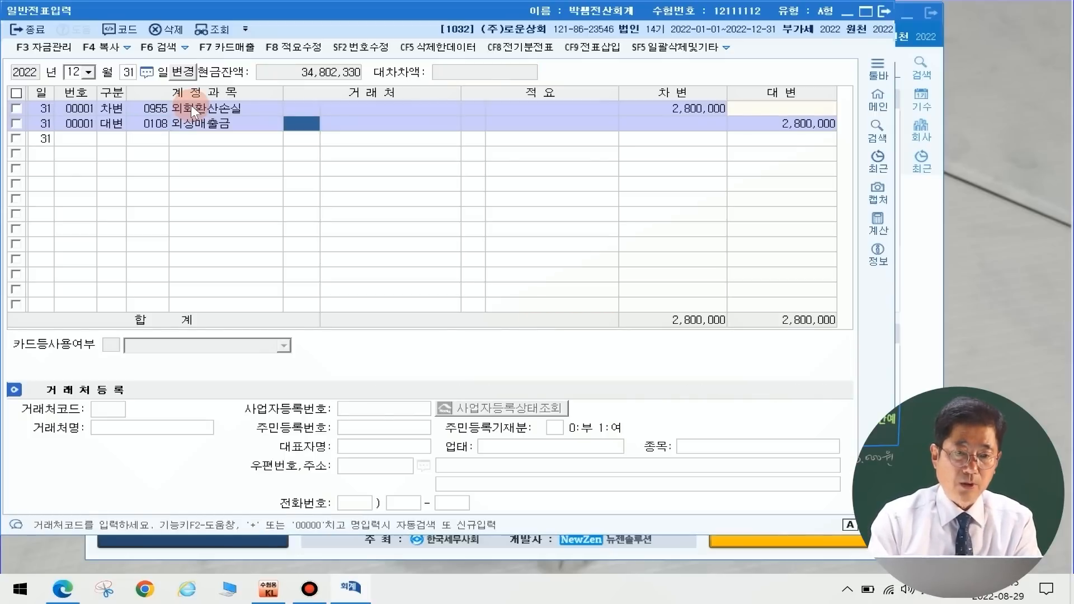
Find the counterparty by AA, assign 00164 AAPL.CO.LTD to the 외상매출금 credit line, and complete the line without a description
{"action": "type", "text": "AA"}
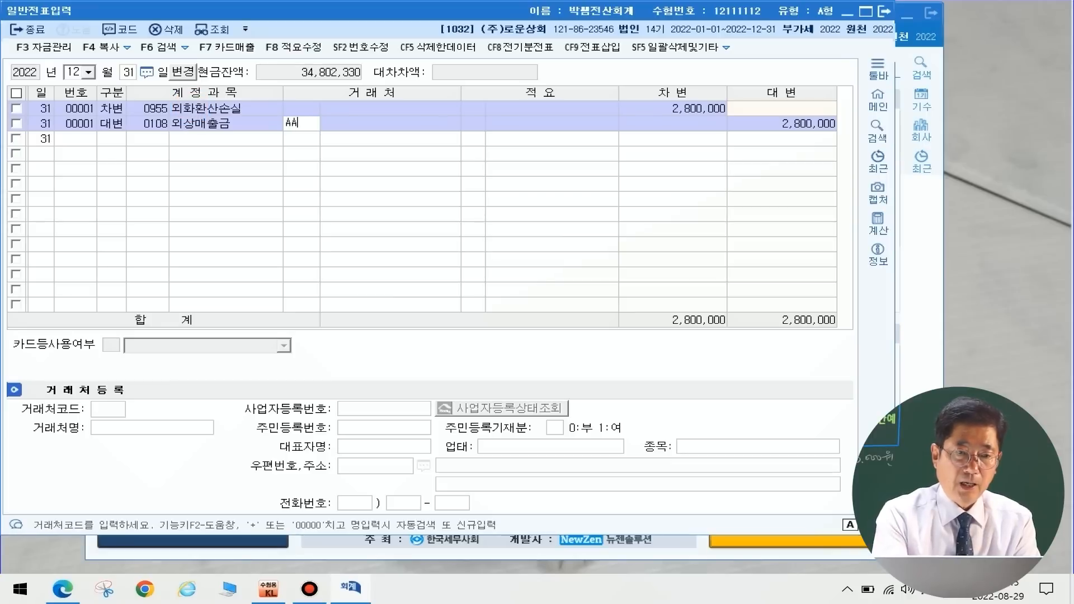
{"action": "key", "text": "Return"}
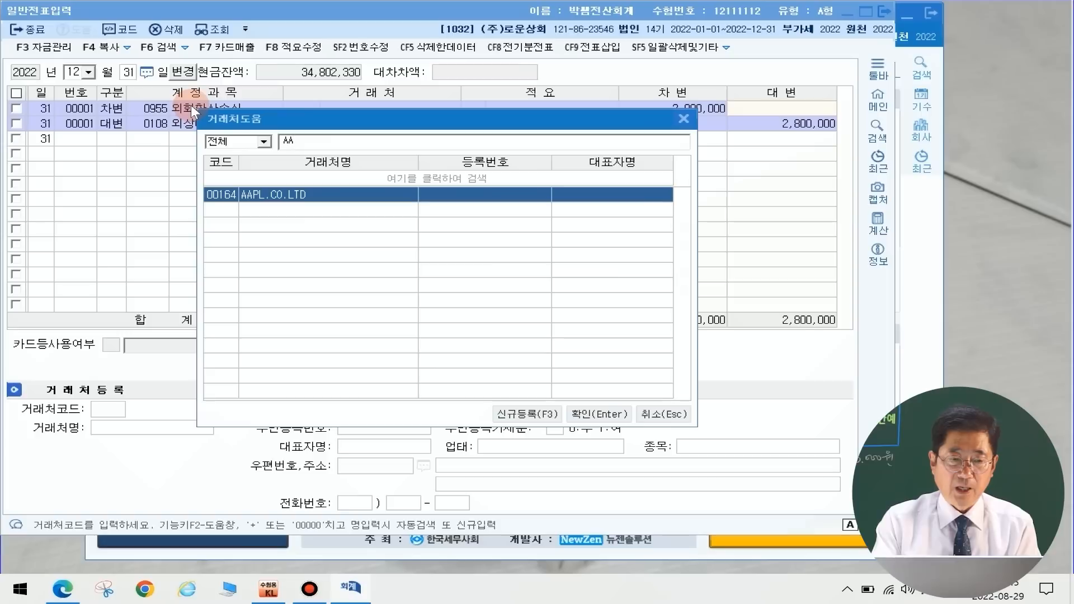
{"action": "key", "text": "Return"}
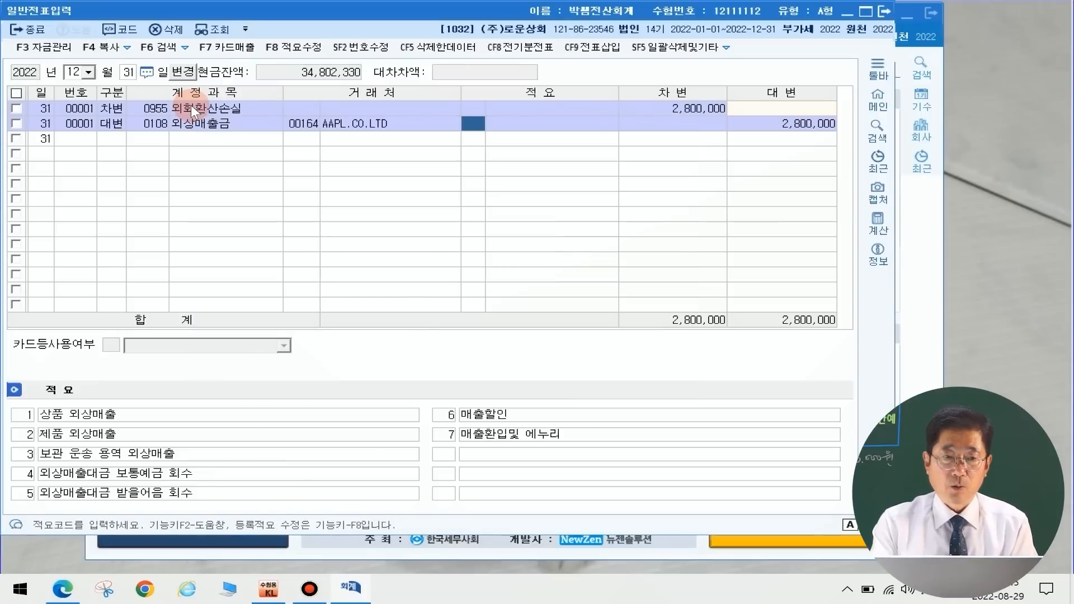
{"action": "key", "text": "Return"}
{"action": "key", "text": "Return"}
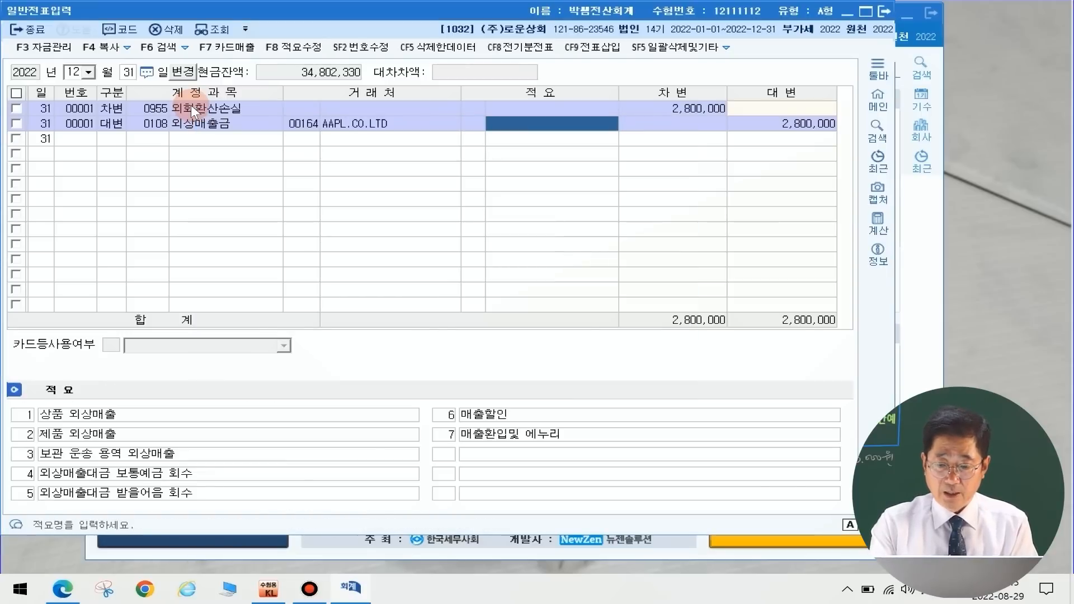
{"action": "key", "text": "Return"}
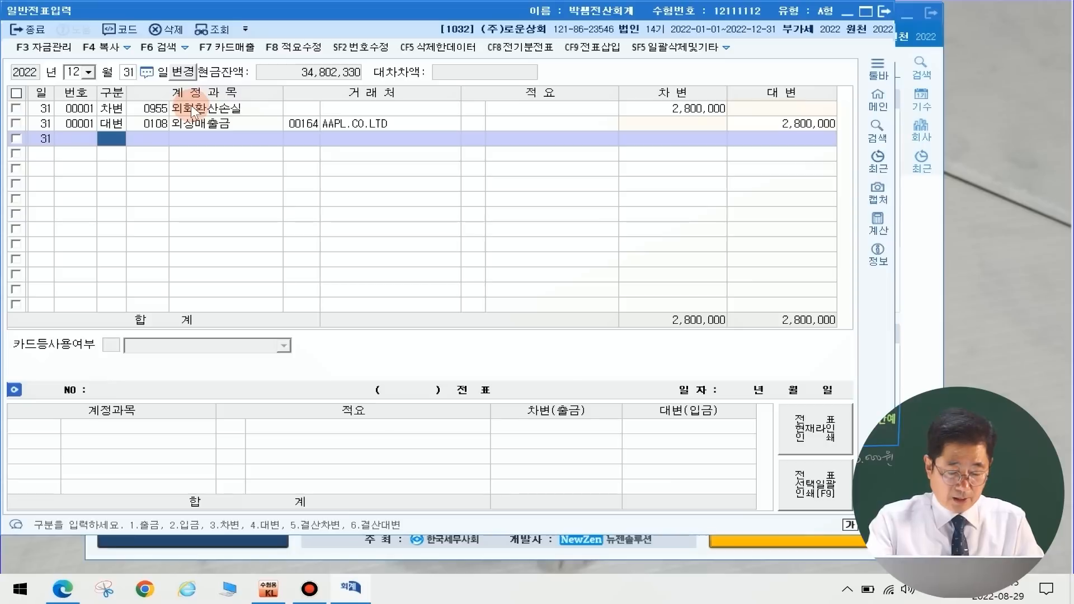
Start a second December 31 voucher with a debit line to account 0133 선급비용 for 300,000
{"action": "type", "text": "3"}
{"action": "key", "text": "Return"}
{"action": "type", "text": "선급비"}
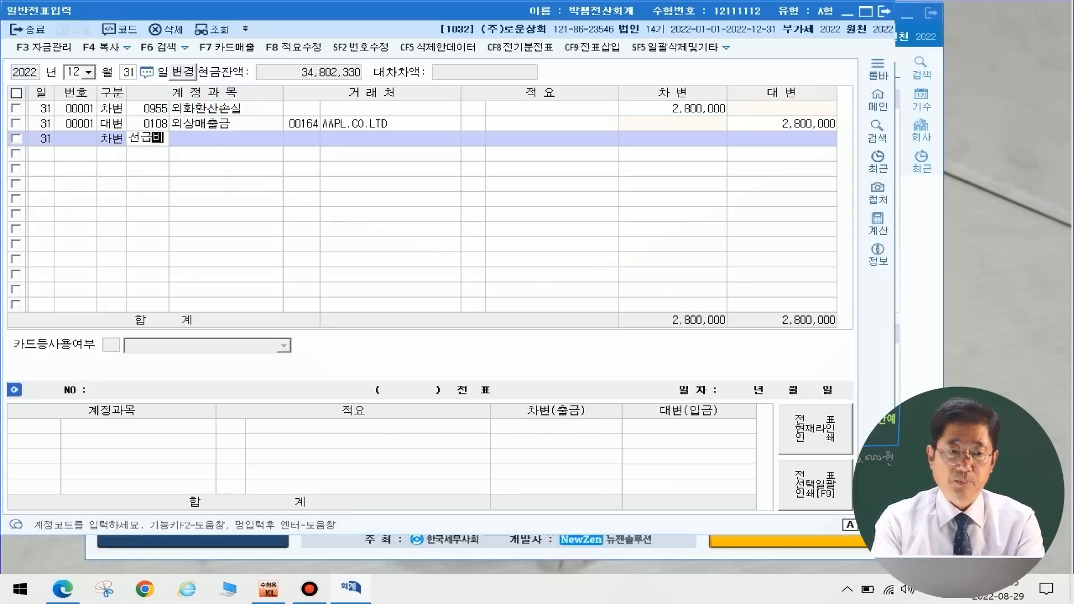
{"action": "key", "text": "Return"}
{"action": "key", "text": "Return"}
{"action": "key", "text": "Return"}
{"action": "key", "text": "Return"}
{"action": "key", "text": "Return"}
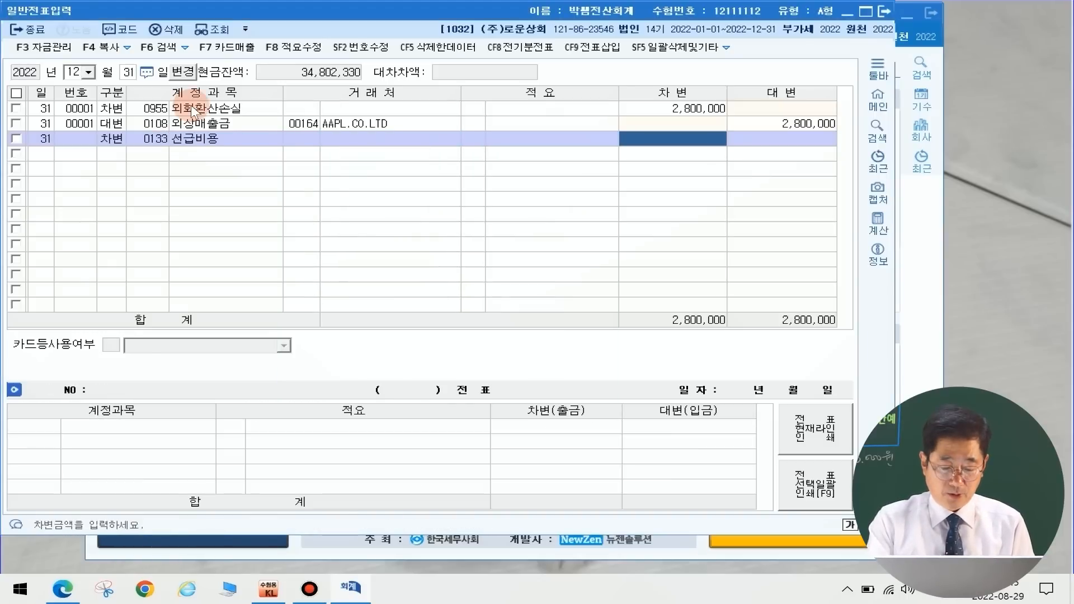
{"action": "type", "text": "3000000"}
{"action": "key", "text": "Return"}
Add a credit line for the balancing 300,000 to the selling and administrative (판매관리비) account 0821 보험료
{"action": "type", "text": "4"}
{"action": "key", "text": "Return"}
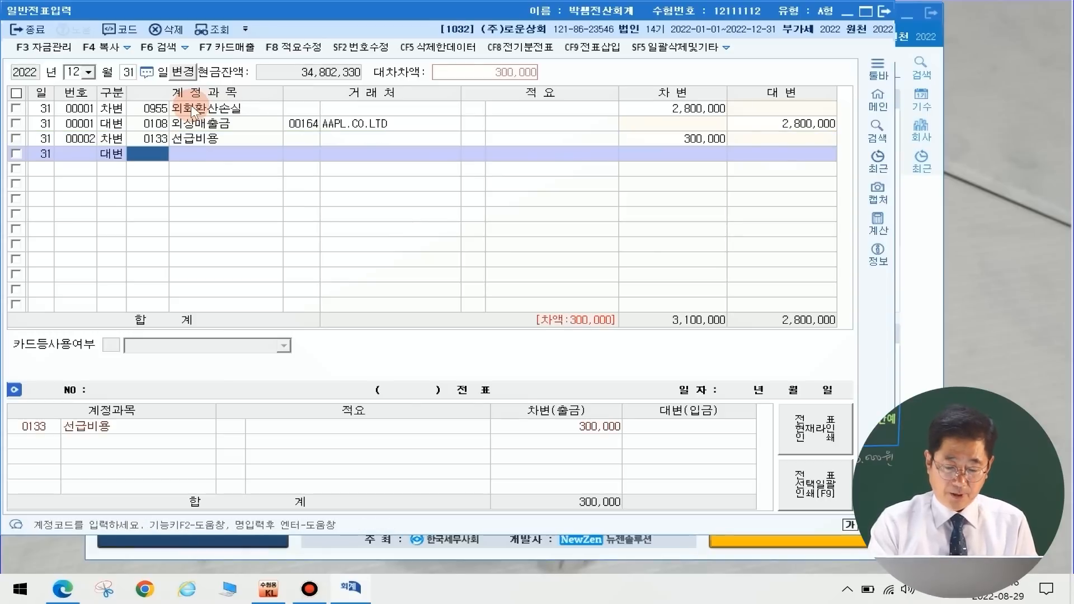
{"action": "type", "text": "보험"}
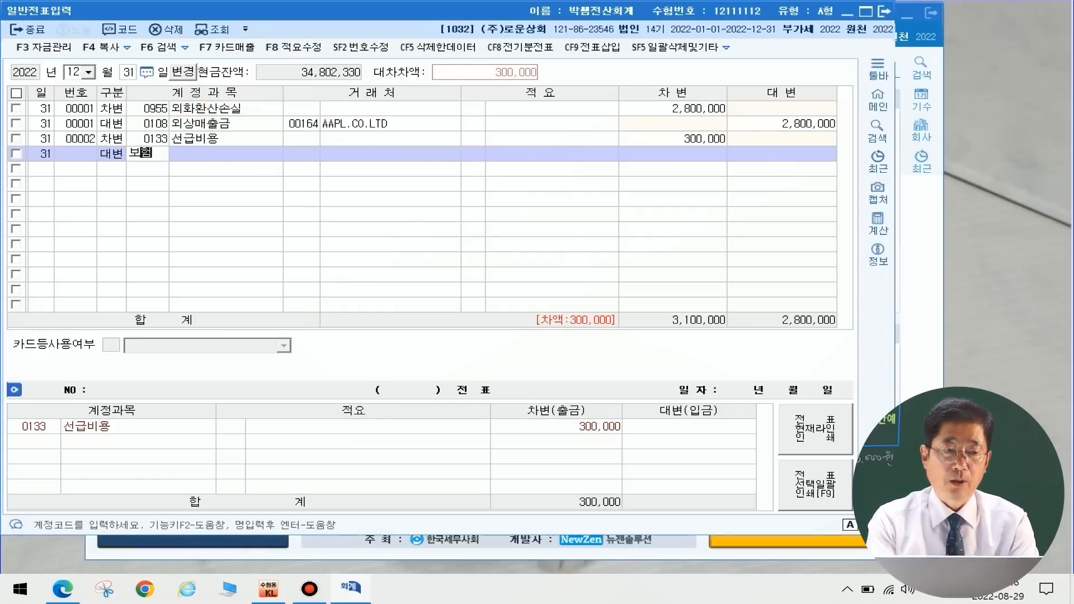
{"action": "type", "text": "ㄹㅛ"}
{"action": "key", "text": "Return"}
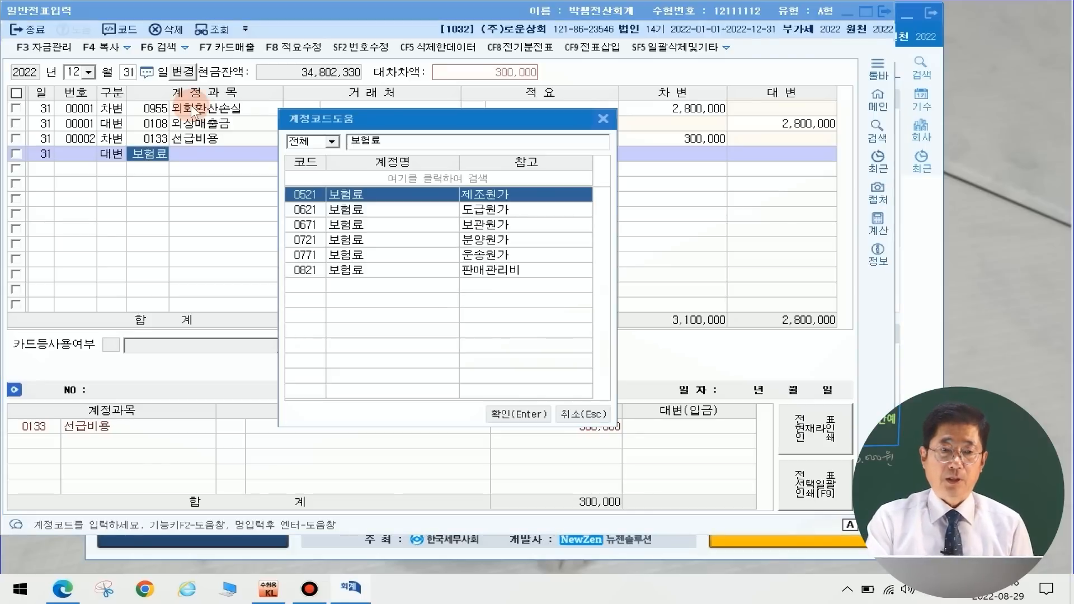
{"action": "key", "text": "Down"}
{"action": "key", "text": "Down"}
{"action": "key", "text": "Down"}
{"action": "key", "text": "Down"}
{"action": "key", "text": "Down"}
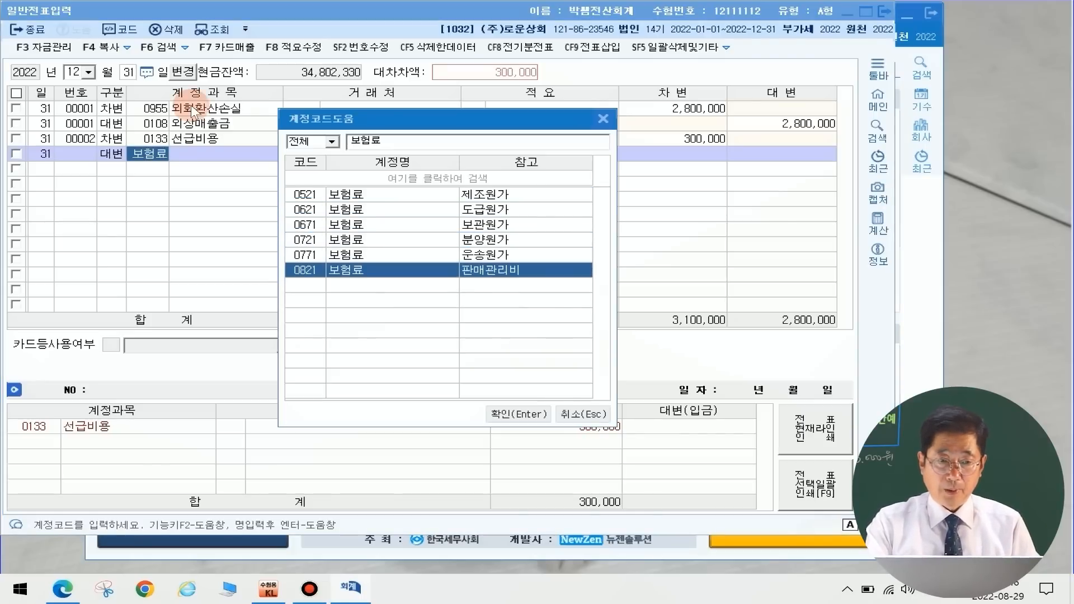
{"action": "key", "text": "Return"}
{"action": "key", "text": "Return"}
{"action": "key", "text": "Return"}
{"action": "key", "text": "Return"}
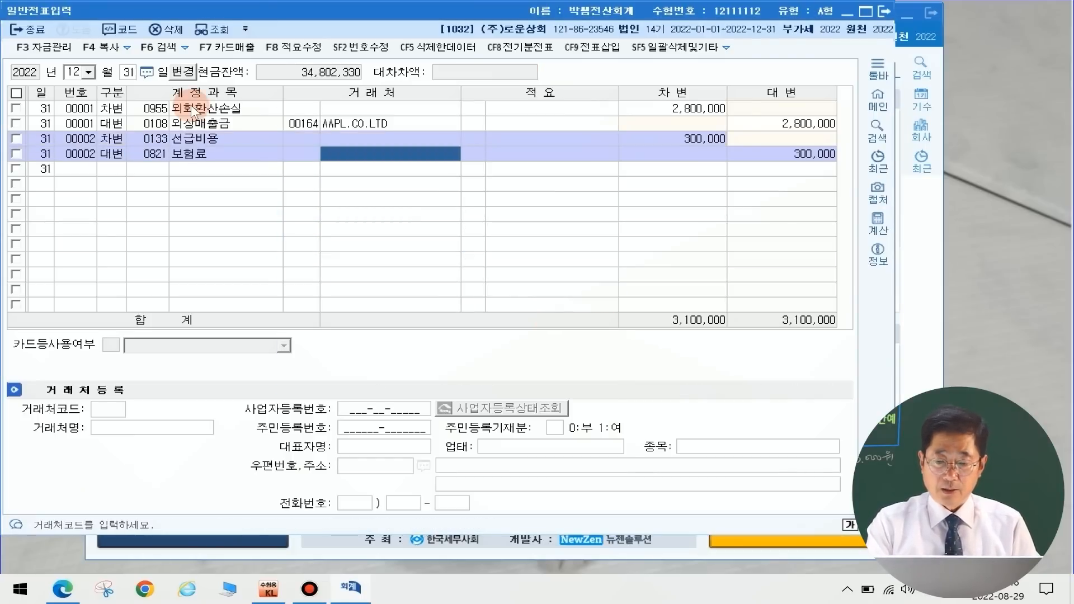
{"action": "key", "text": "Return"}
{"action": "key", "text": "Return"}
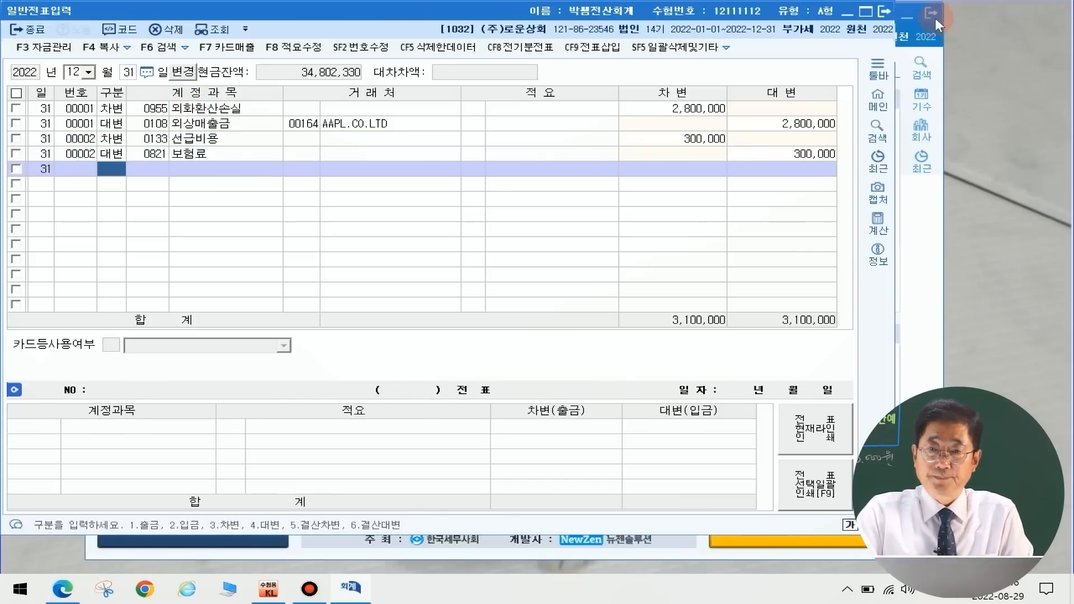
Close the general voucher entry and load the closing data (결산자료입력) for January through December 2022
{"action": "left_click", "coordinate": [887, 14]}
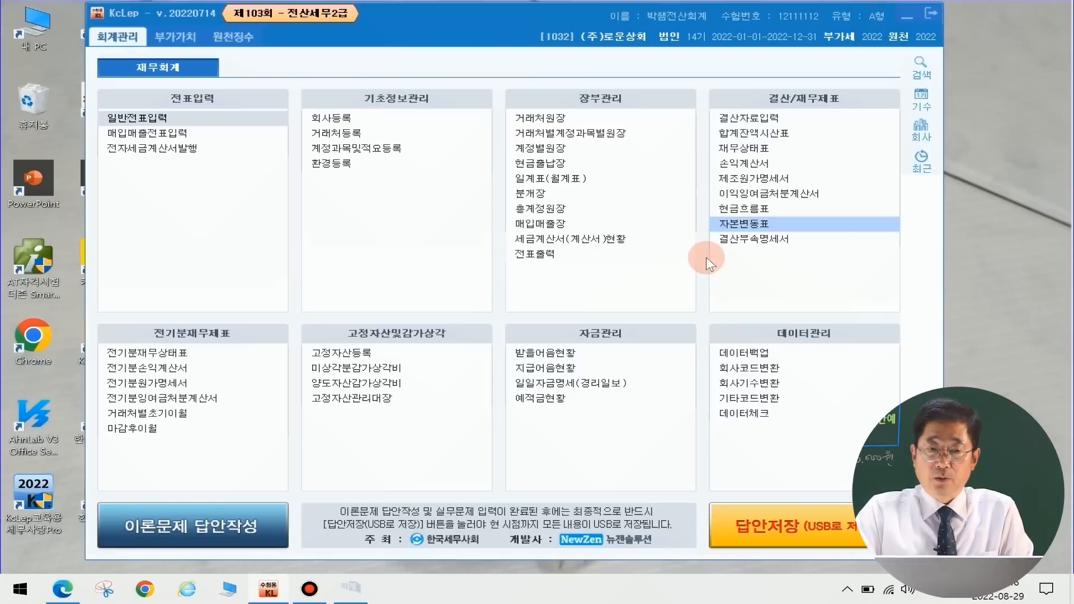
{"action": "left_click", "coordinate": [746, 119]}
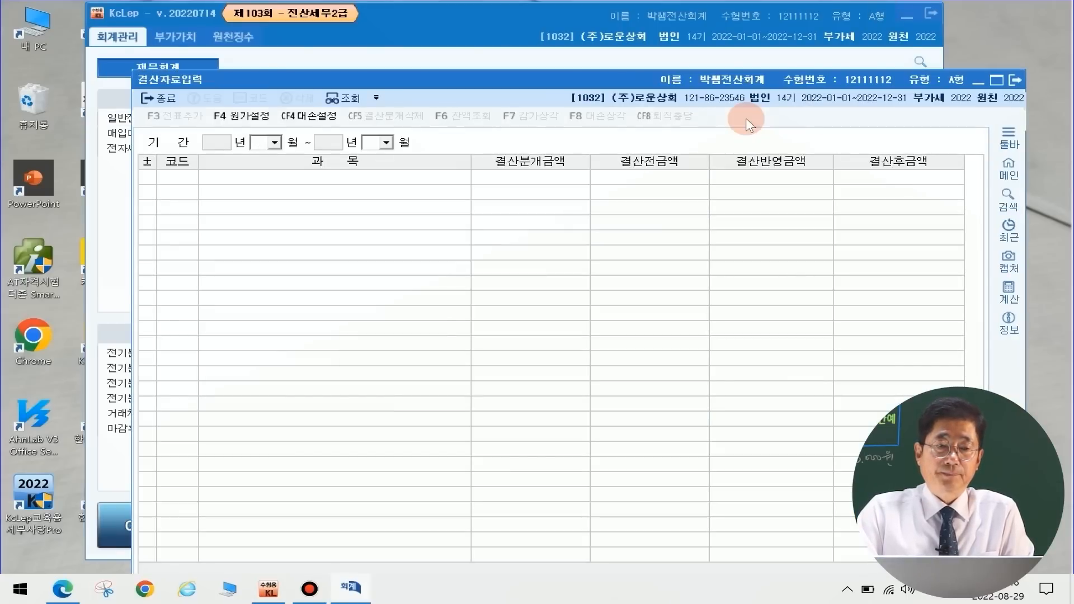
{"action": "left_click", "coordinate": [988, 83]}
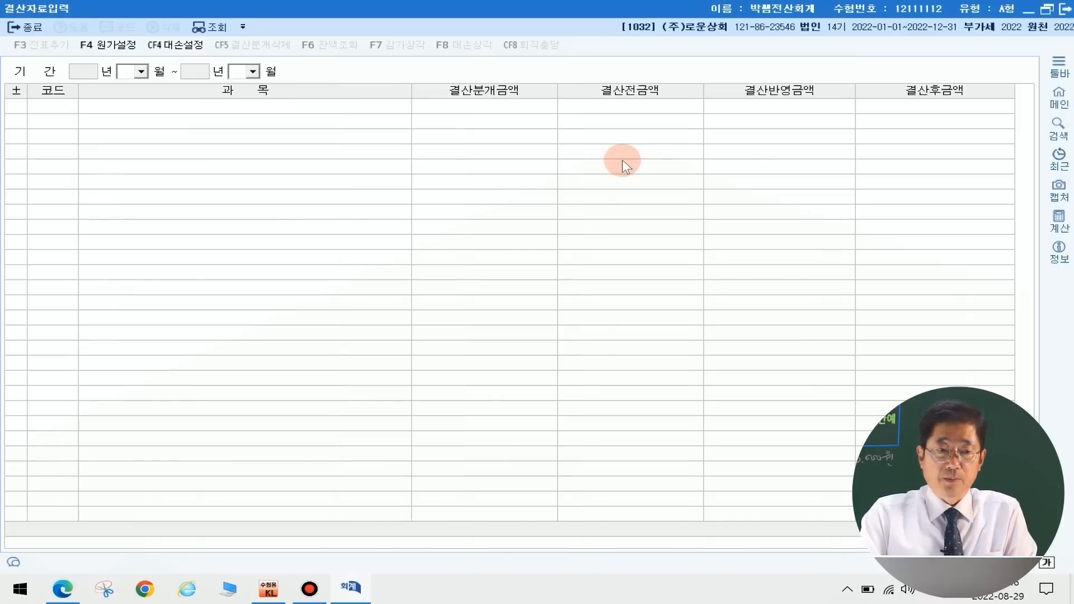
{"action": "type", "text": "01"}
{"action": "key", "text": "Return"}
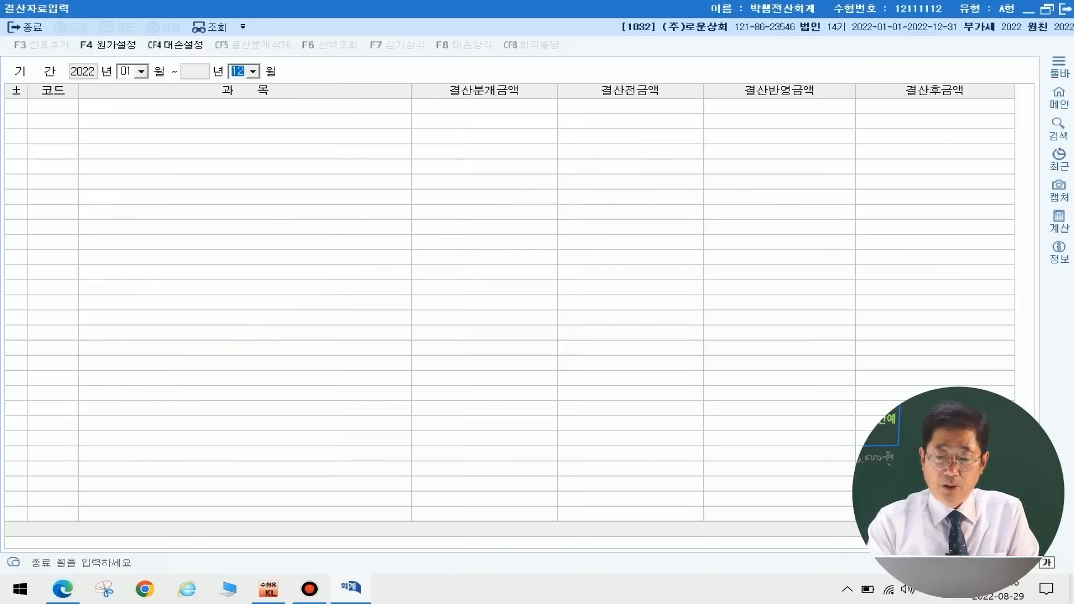
{"action": "key", "text": "Return"}
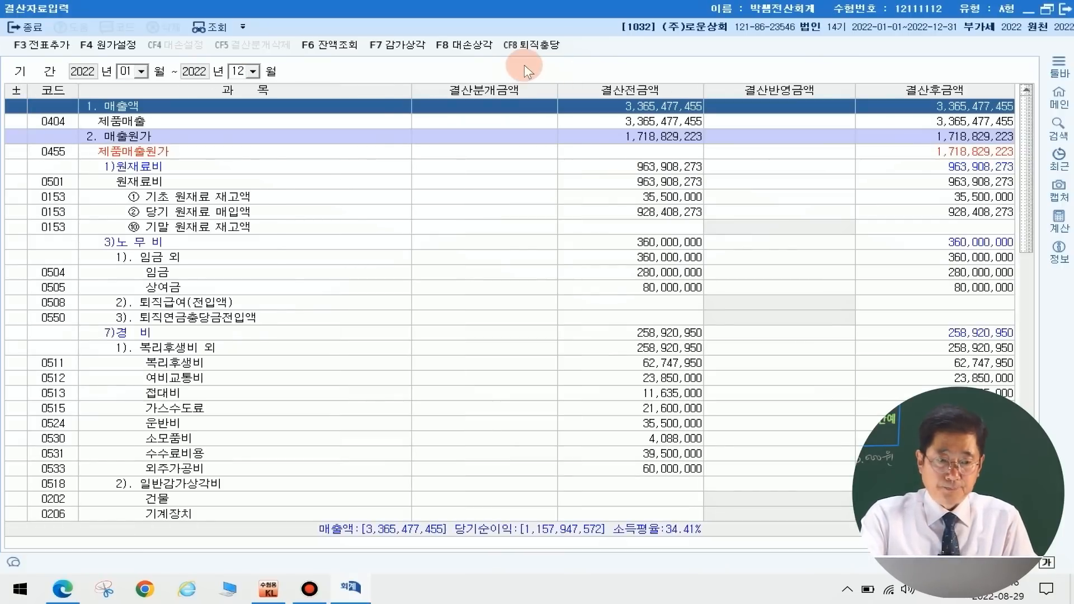
Review the 대손상각 calculation at the 1.00% rate and apply its additional allowances for 외상매출금, 받을어음 and 단기대여금 to the closing data
{"action": "left_click", "coordinate": [466, 48]}
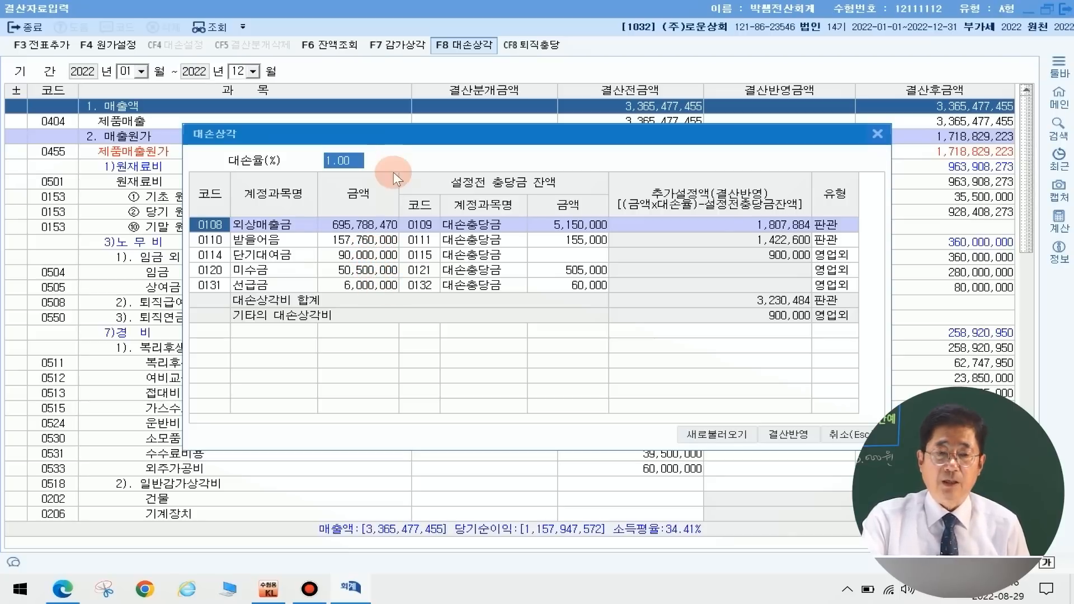
{"action": "left_click", "coordinate": [370, 241]}
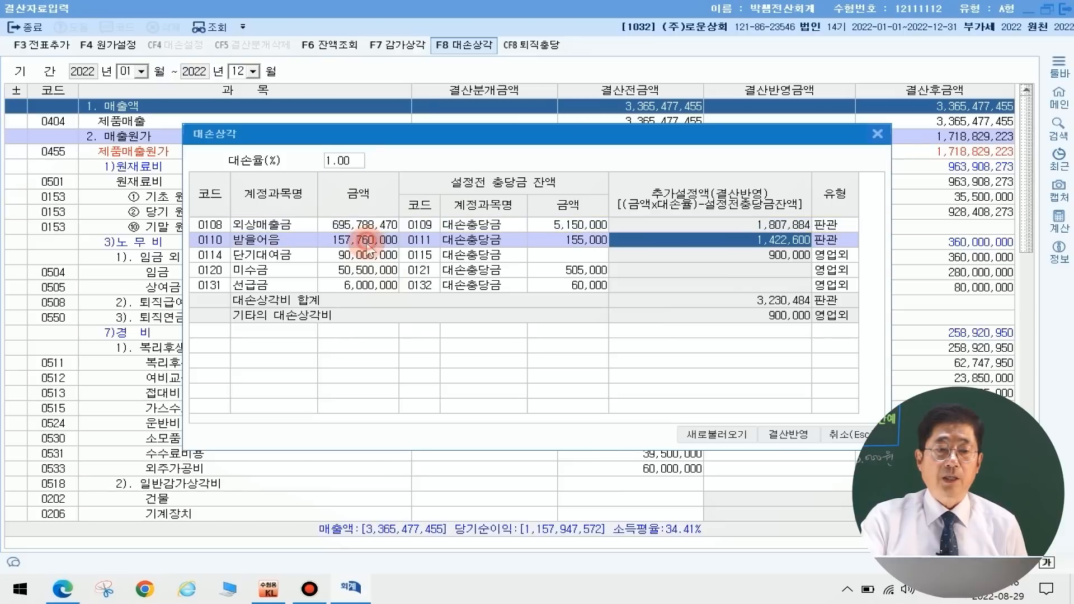
{"action": "left_click", "coordinate": [366, 256]}
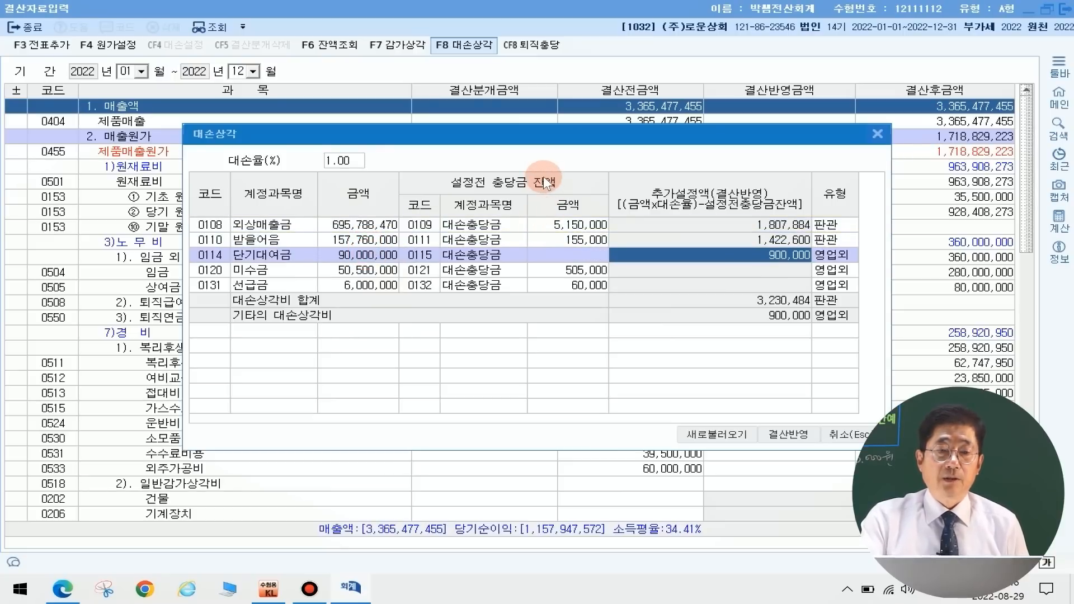
{"action": "left_click", "coordinate": [577, 225]}
{"action": "left_click", "coordinate": [582, 239]}
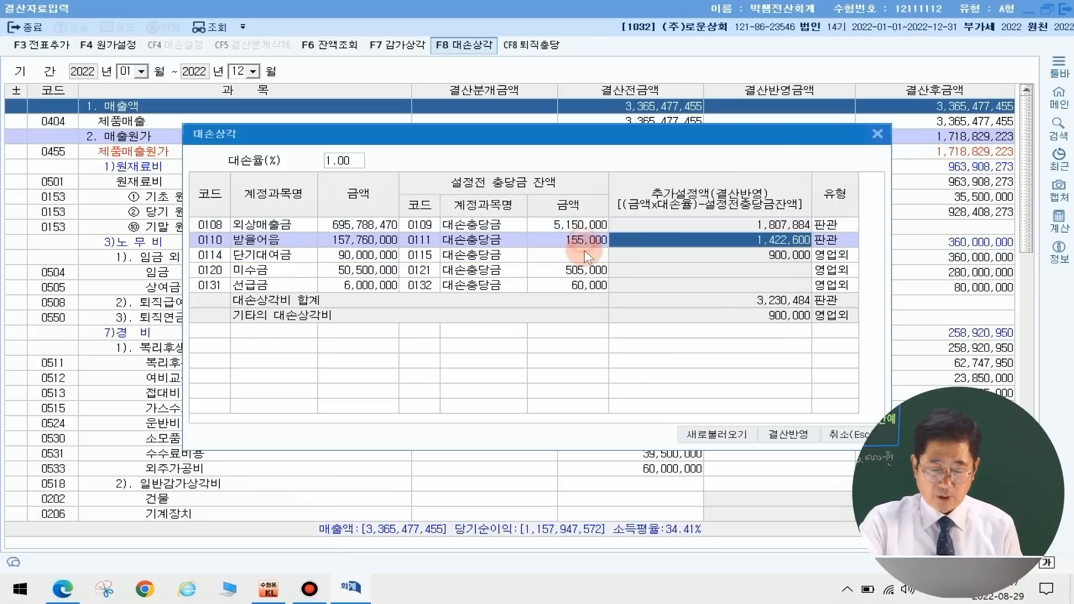
{"action": "left_click", "coordinate": [597, 251]}
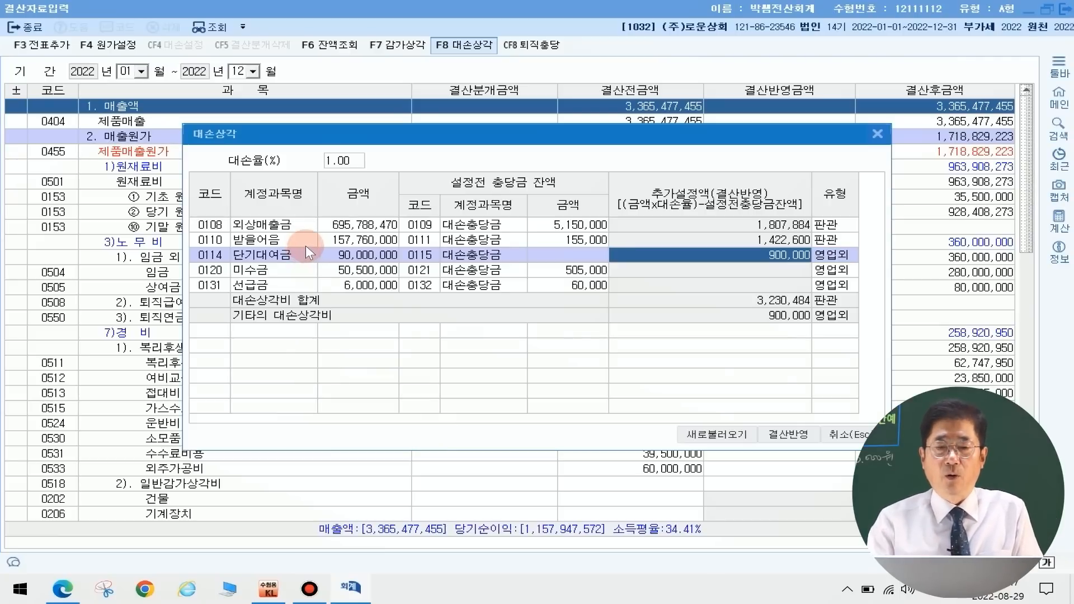
{"action": "left_click", "coordinate": [790, 434]}
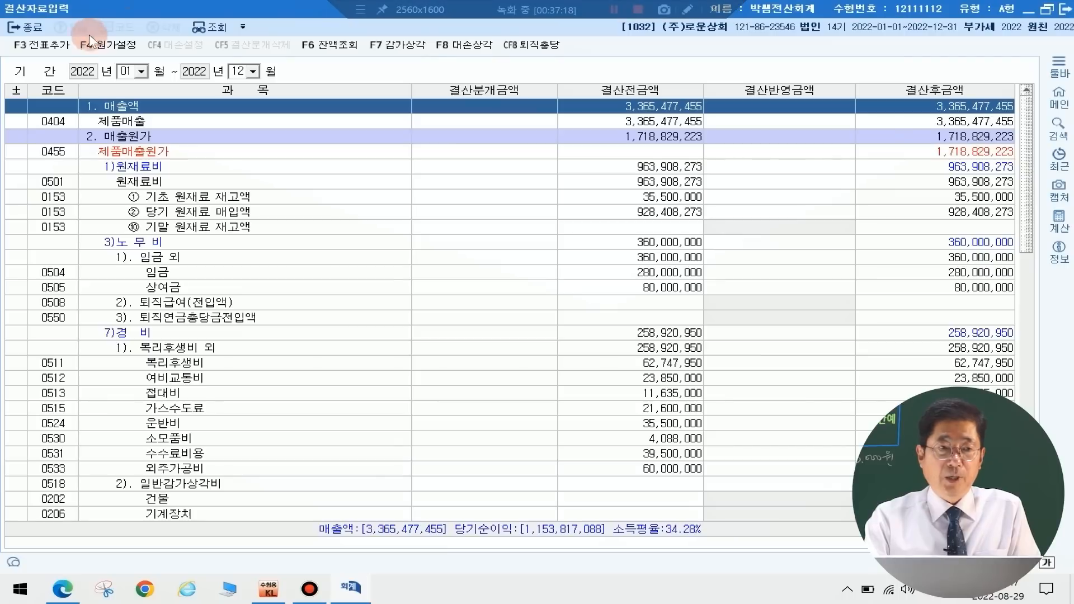
Generate the closing vouchers (전표추가) from the closing data and close the closing data window
{"action": "left_click", "coordinate": [63, 48]}
{"action": "left_click", "coordinate": [573, 320]}
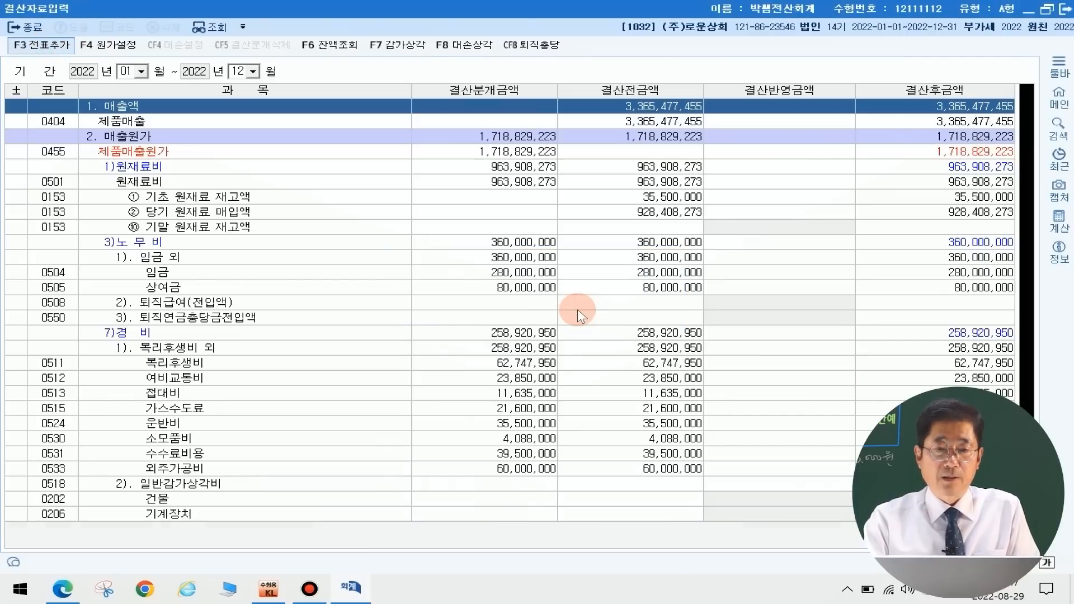
{"action": "left_click", "coordinate": [1048, 9]}
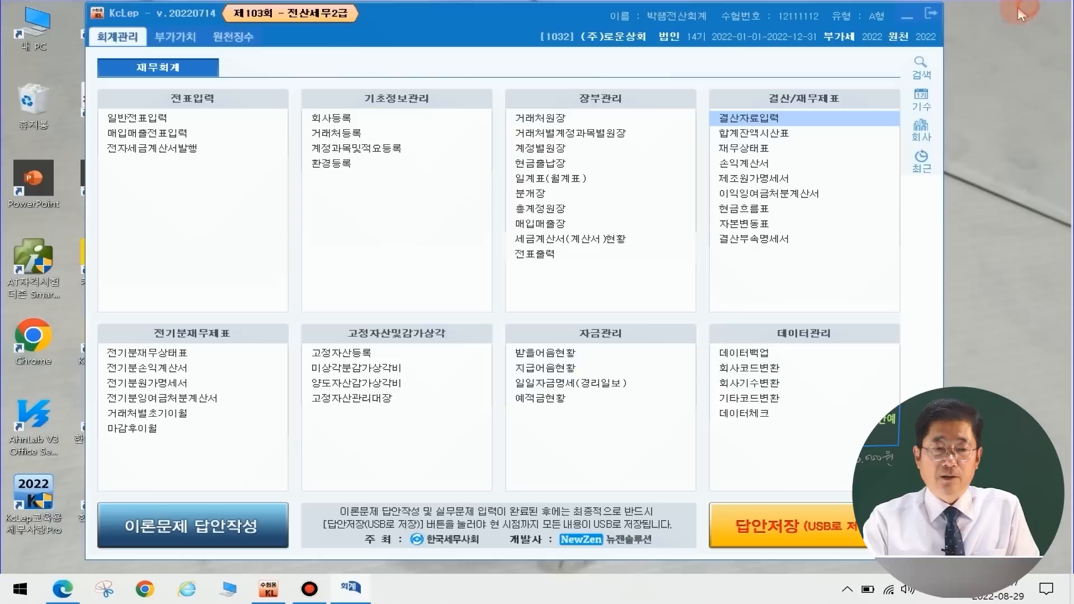
Open the December 31 general vouchers and check the generated 대손상각비 and 기타의대손상각비 entries against their 대손충당금 lines
{"action": "left_click", "coordinate": [149, 114]}
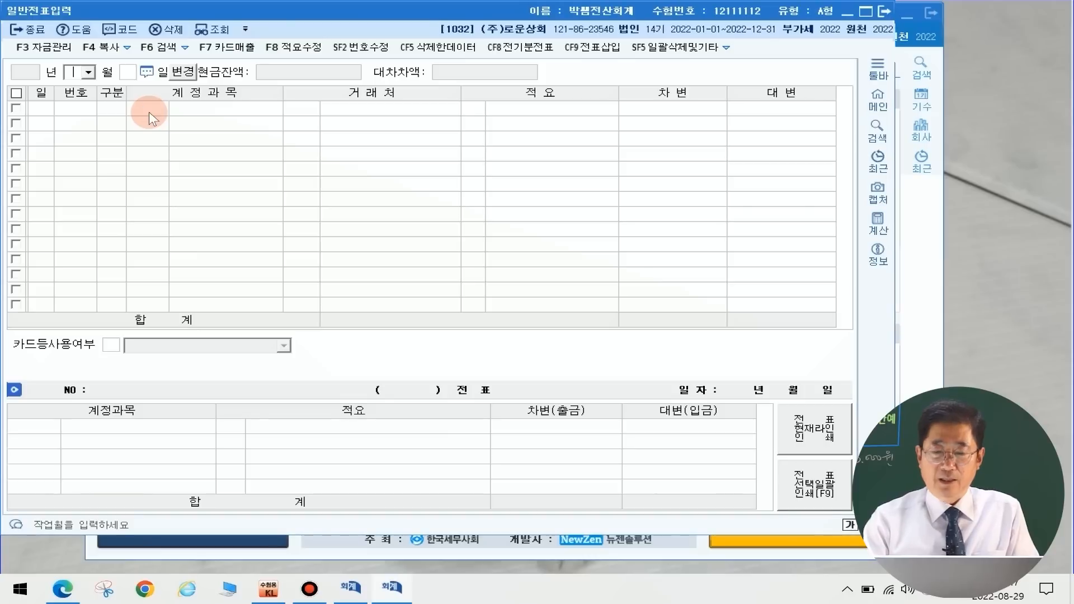
{"action": "type", "text": "31"}
{"action": "key", "text": "Return"}
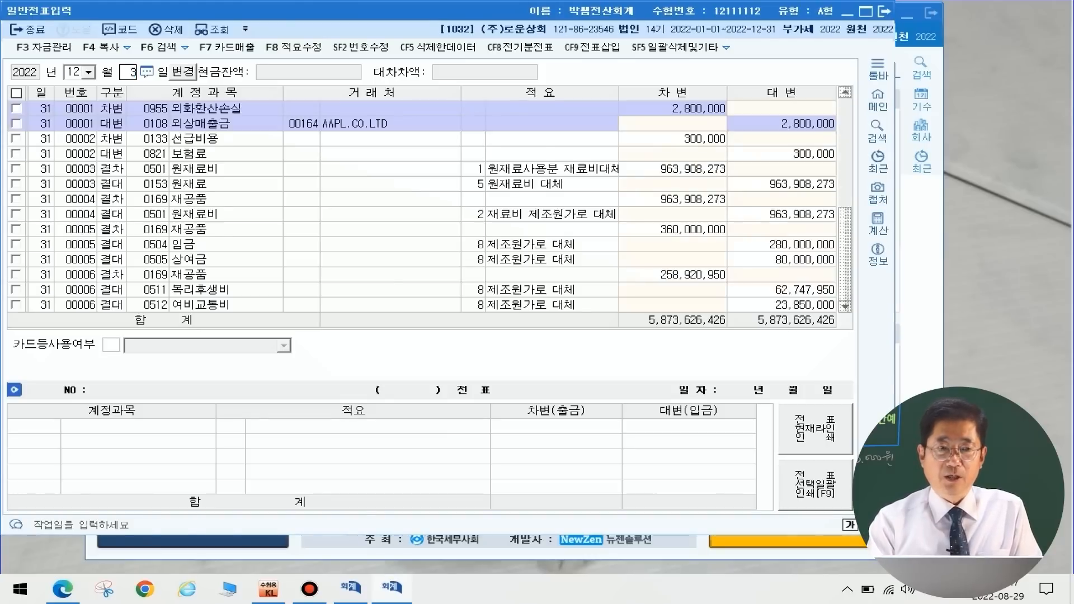
{"action": "left_click", "coordinate": [222, 230]}
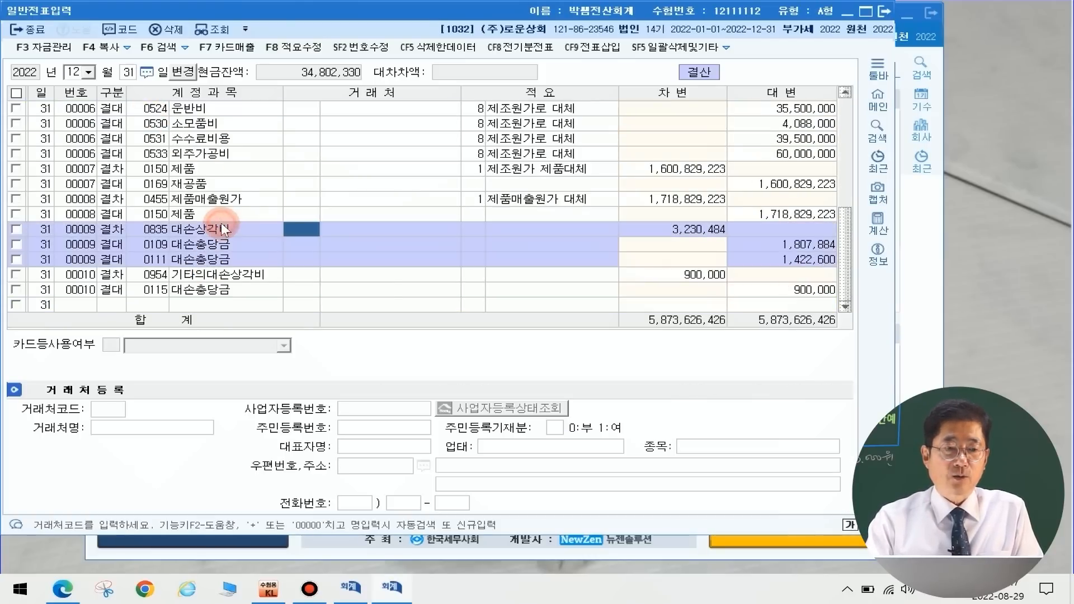
{"action": "left_click", "coordinate": [224, 246]}
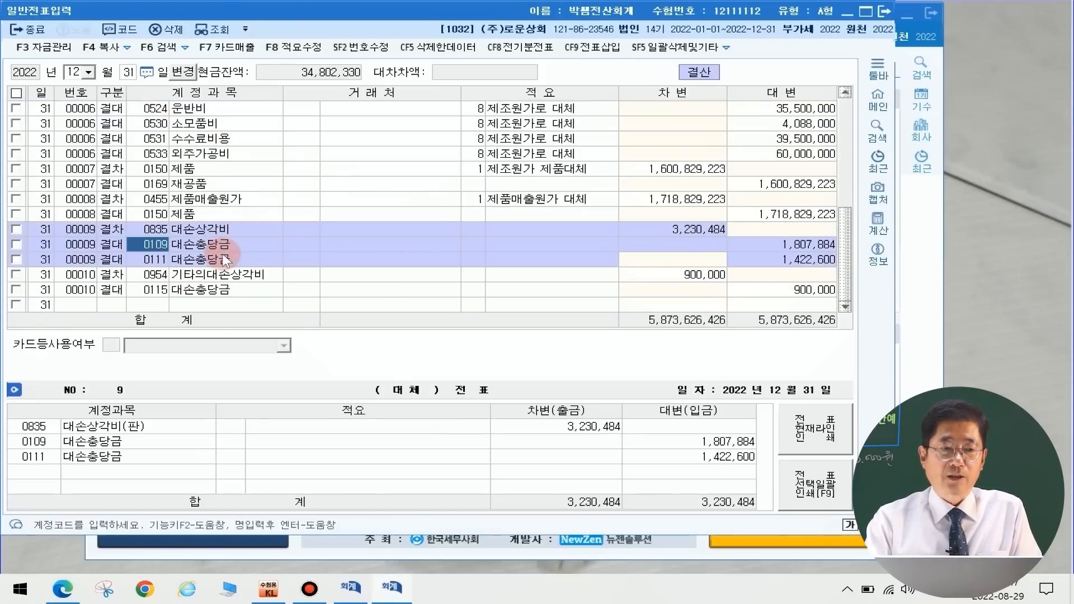
{"action": "left_click", "coordinate": [223, 275]}
{"action": "left_click", "coordinate": [224, 288]}
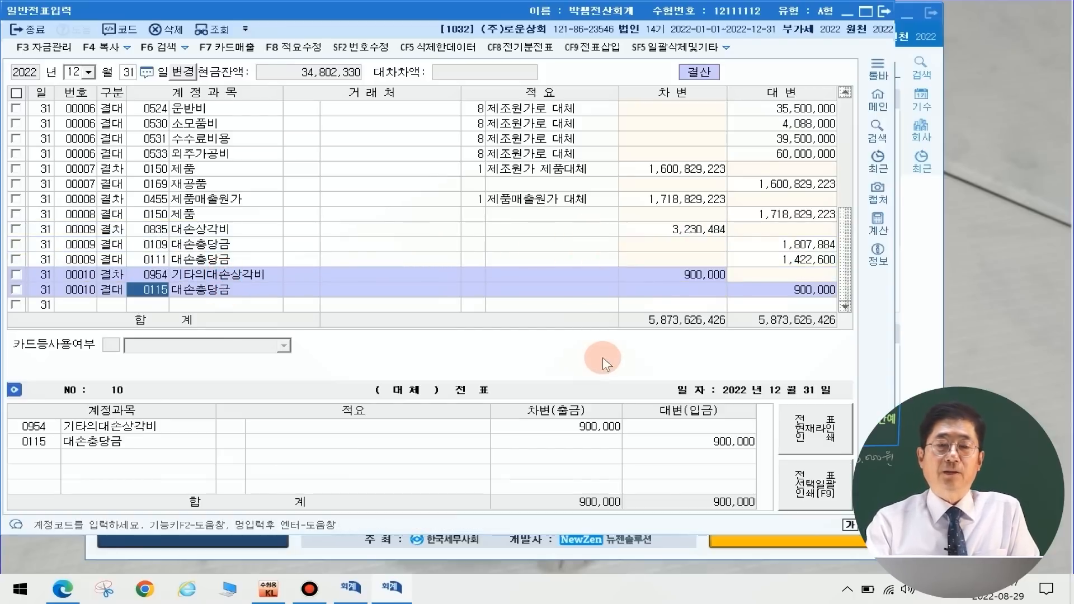
Close the general voucher entry and open the retirement allowance (퇴직충당) calculation in the closing data
{"action": "left_click", "coordinate": [887, 12]}
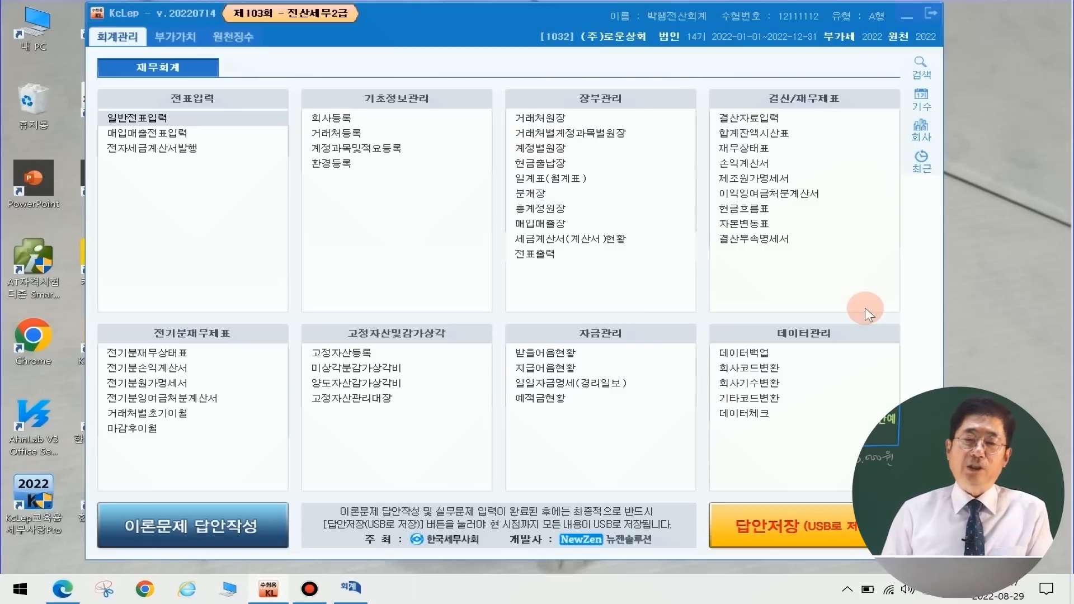
{"action": "left_click", "coordinate": [356, 594]}
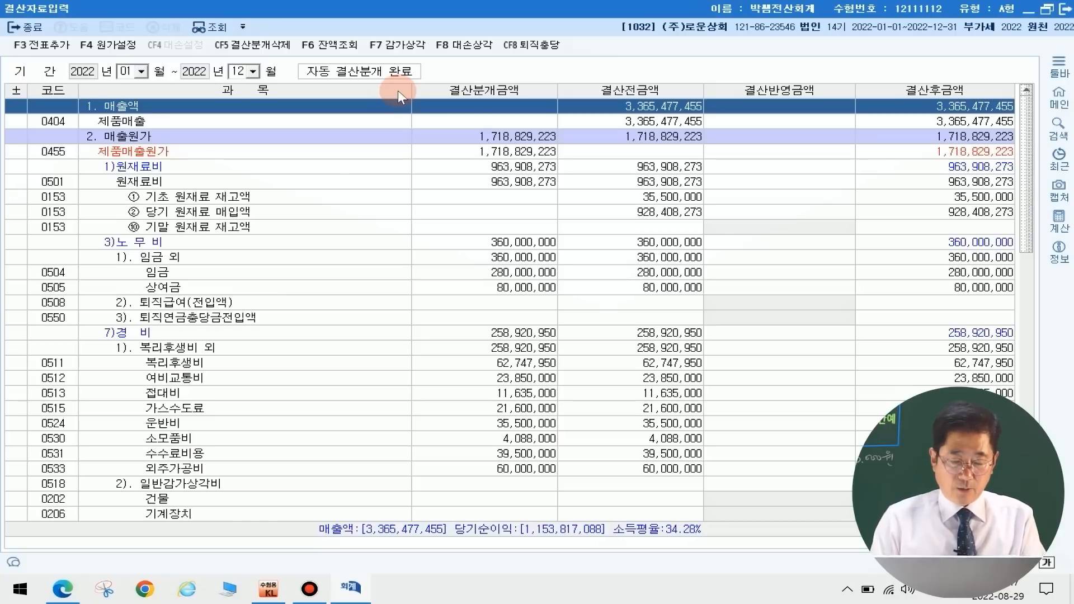
{"action": "left_click", "coordinate": [538, 46]}
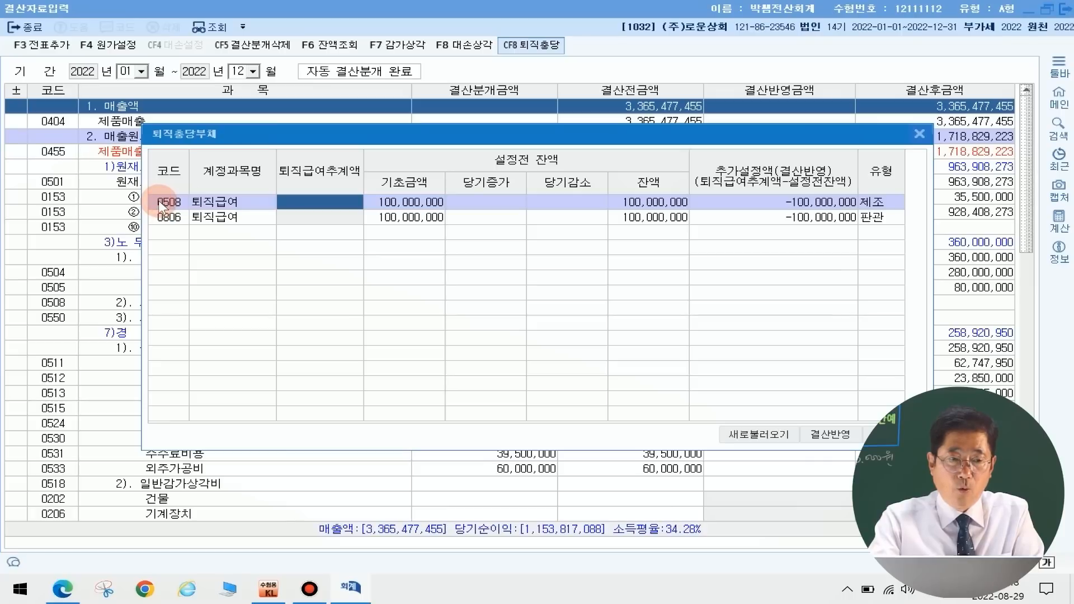
Set the 퇴직급여추계액 to 150,000,000 for 0508 제조 and 200,000,000 for 0806 판관, and apply the additional allowances to the closing data
{"action": "left_click", "coordinate": [211, 221]}
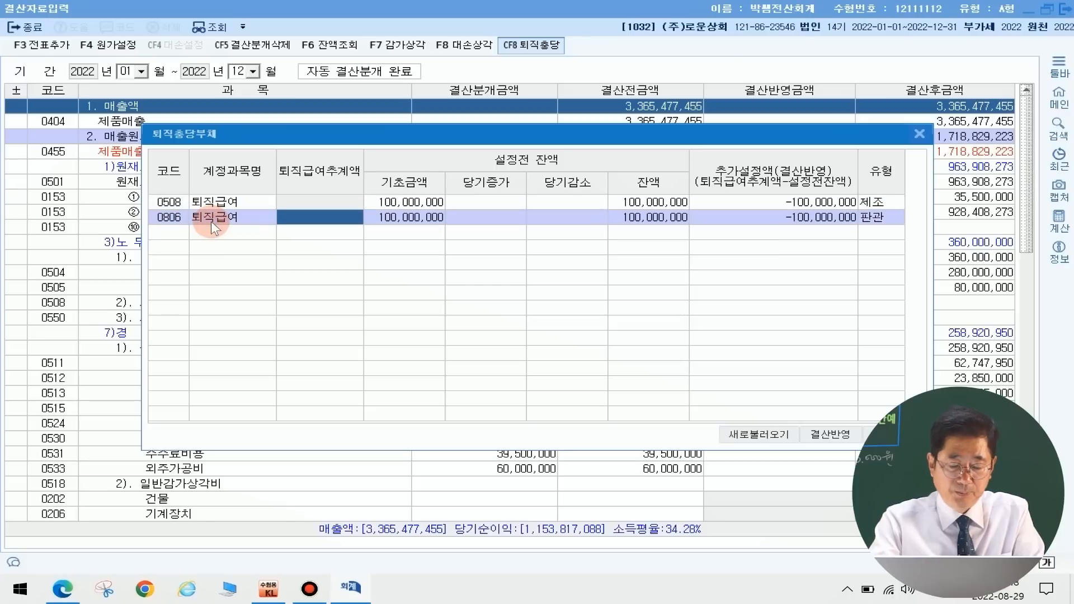
{"action": "left_click", "coordinate": [316, 203]}
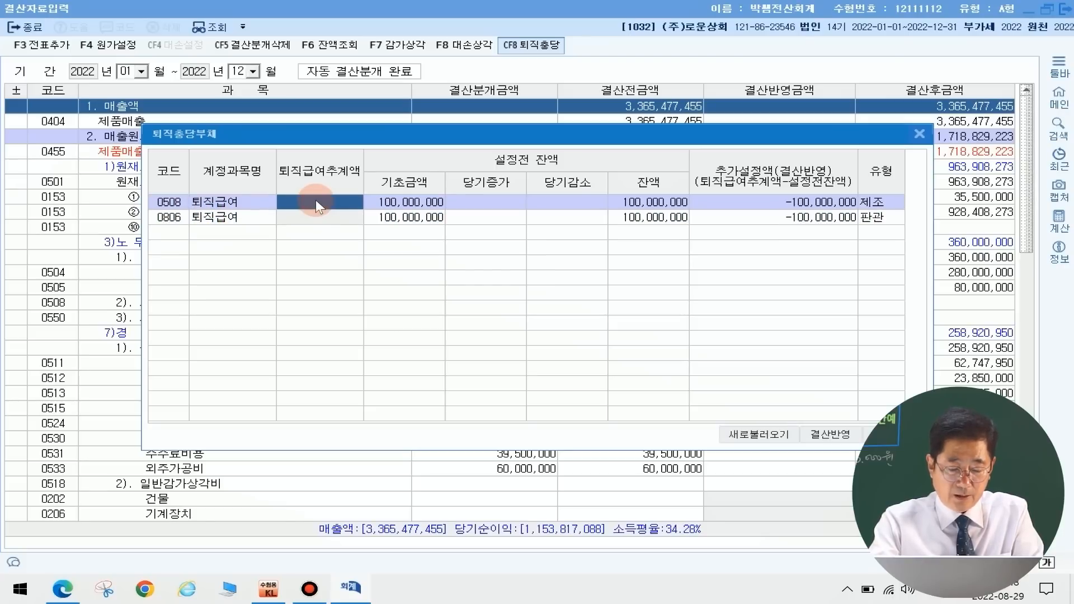
{"action": "type", "text": "150000000"}
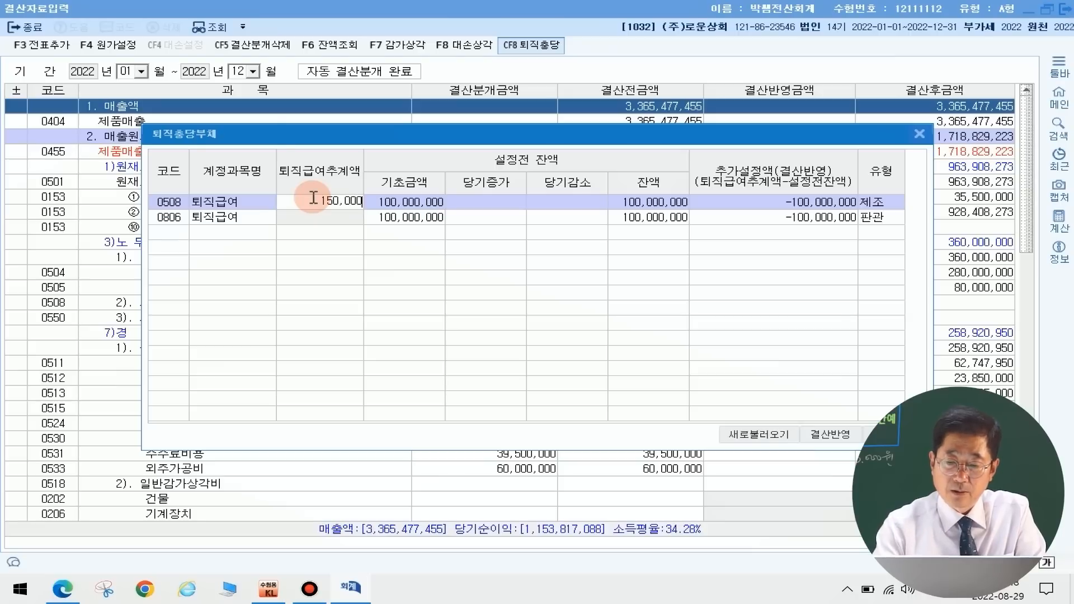
{"action": "key", "text": "Return"}
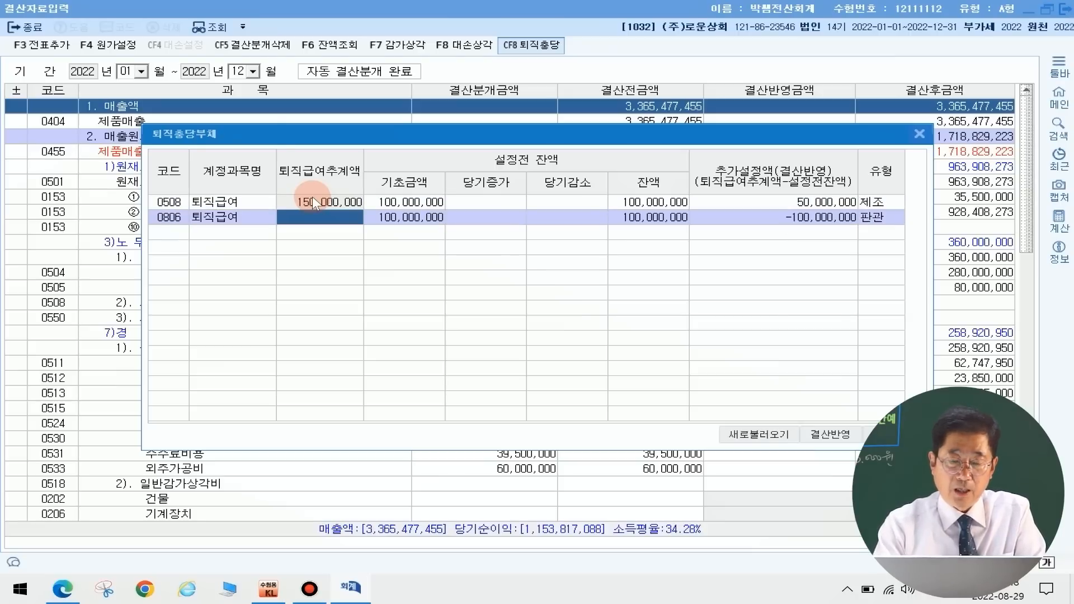
{"action": "type", "text": "200,000,000"}
{"action": "key", "text": "Return"}
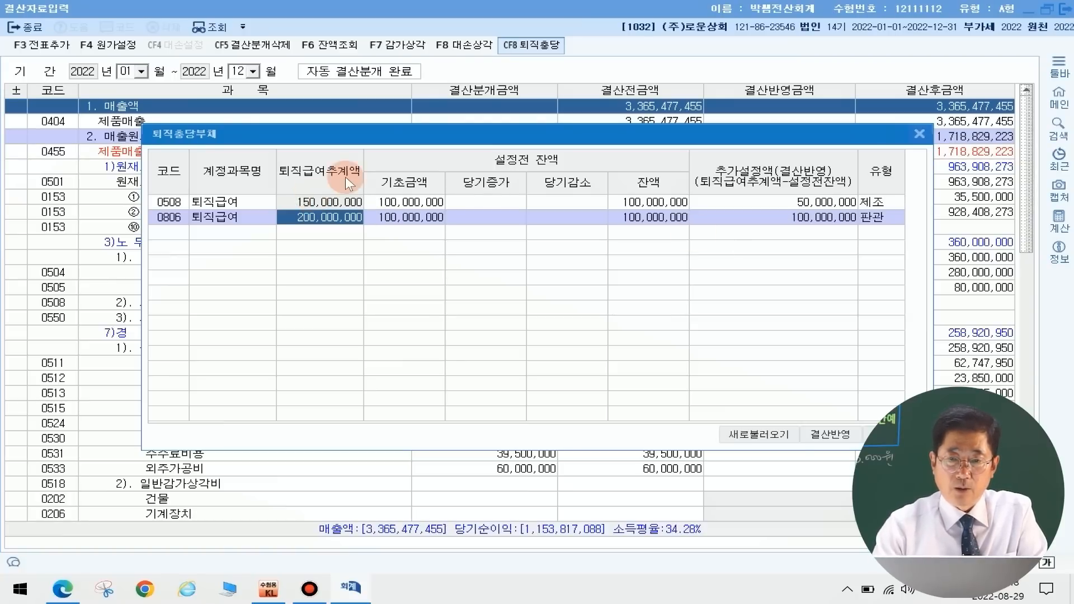
{"action": "left_click", "coordinate": [818, 217]}
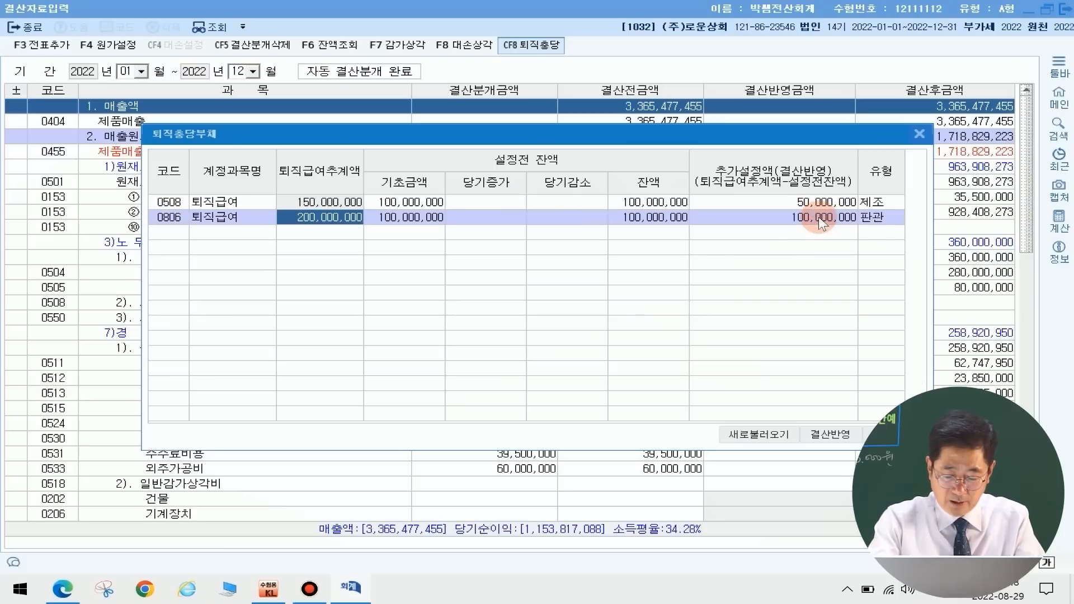
{"action": "left_click", "coordinate": [832, 434]}
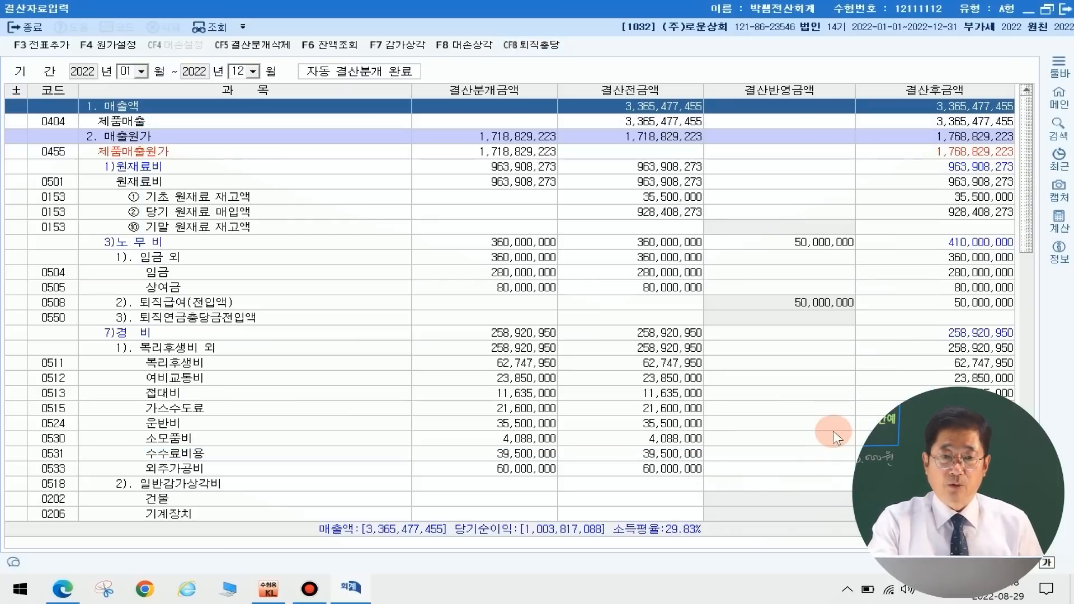
Delete the existing closing entries and generate the closing vouchers again with the retirement allowances
{"action": "left_click", "coordinate": [33, 41]}
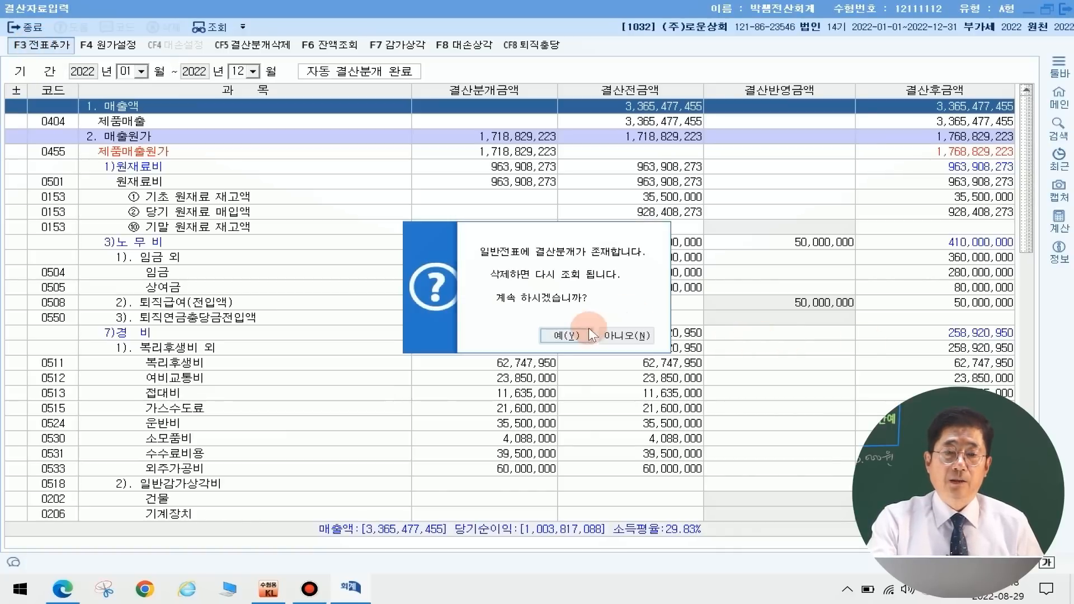
{"action": "left_click", "coordinate": [565, 335]}
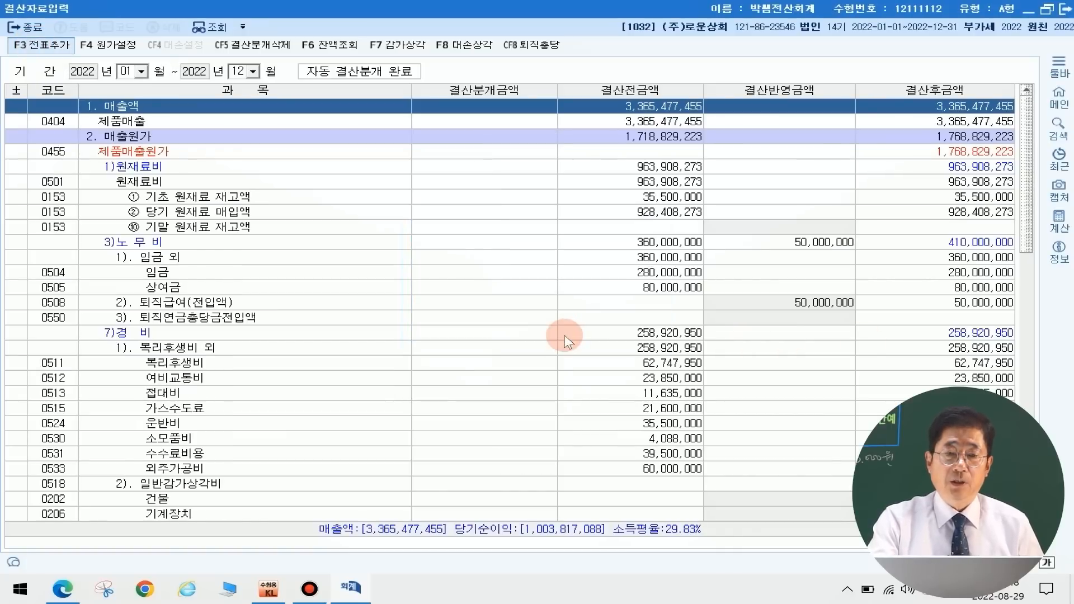
{"action": "left_click", "coordinate": [582, 313]}
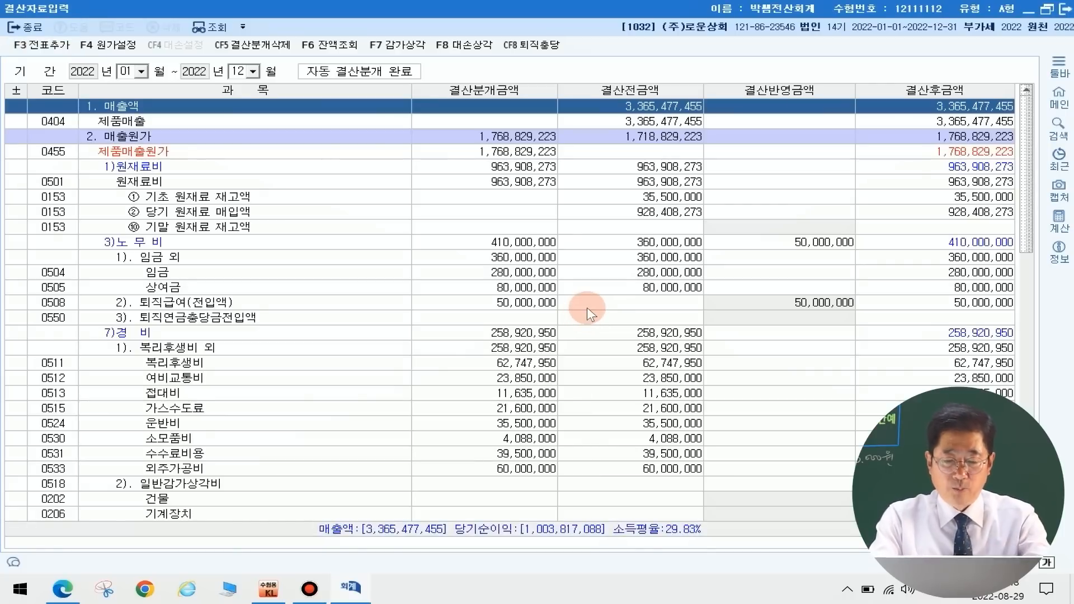
Enter 6,450,000 as the 결산반영금액 for 추가계상액 under 법인세등 in the closing data
{"action": "scroll", "coordinate": [210, 367], "scroll_direction": "down", "scroll_amount": 10}
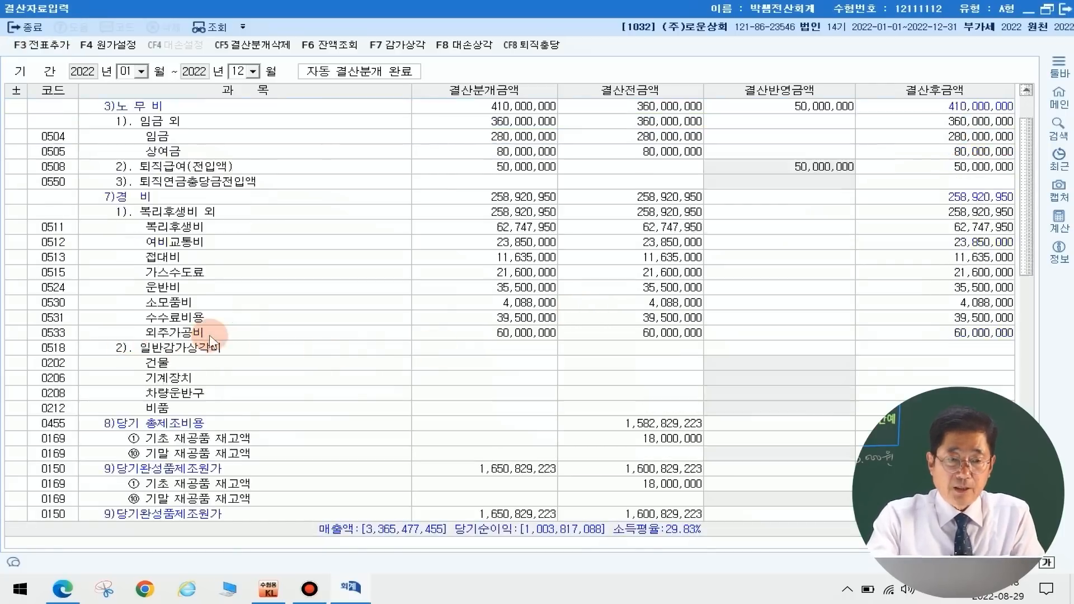
{"action": "scroll", "coordinate": [211, 368], "scroll_direction": "down", "scroll_amount": 7}
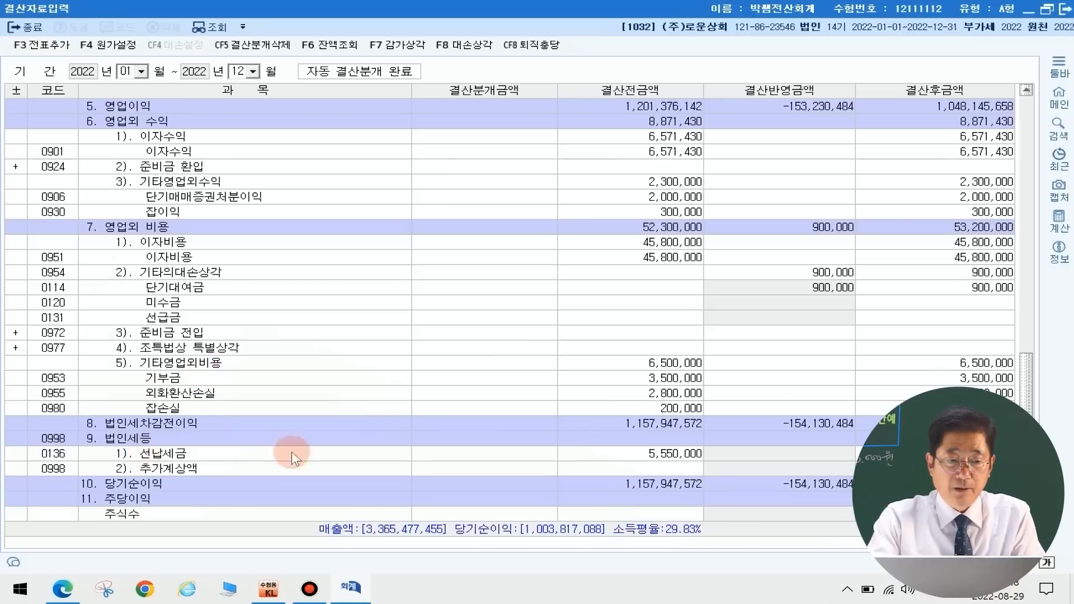
{"action": "left_click", "coordinate": [651, 452]}
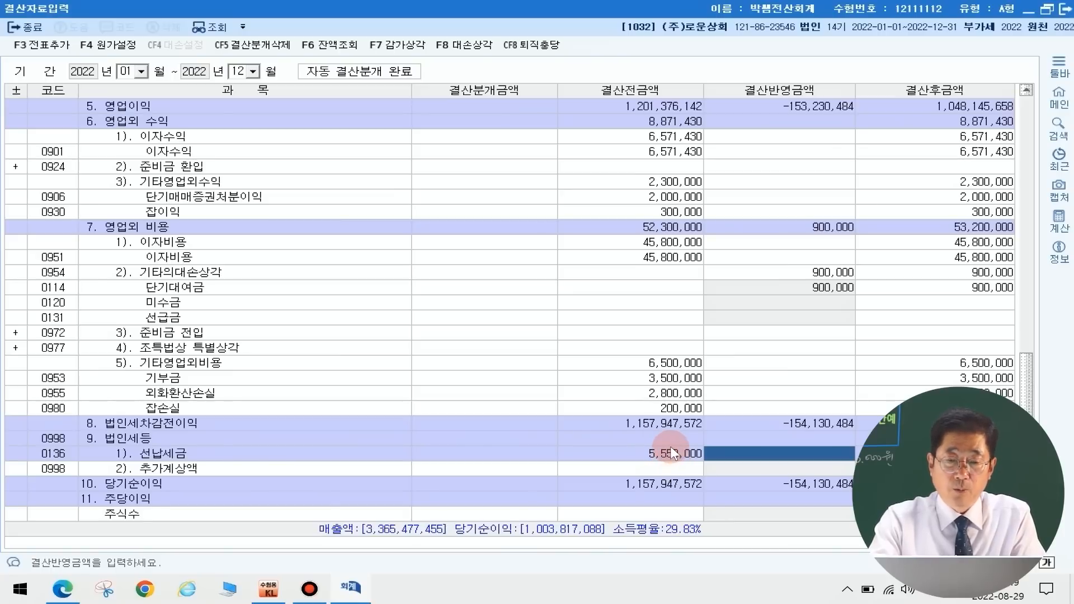
{"action": "left_click", "coordinate": [195, 466]}
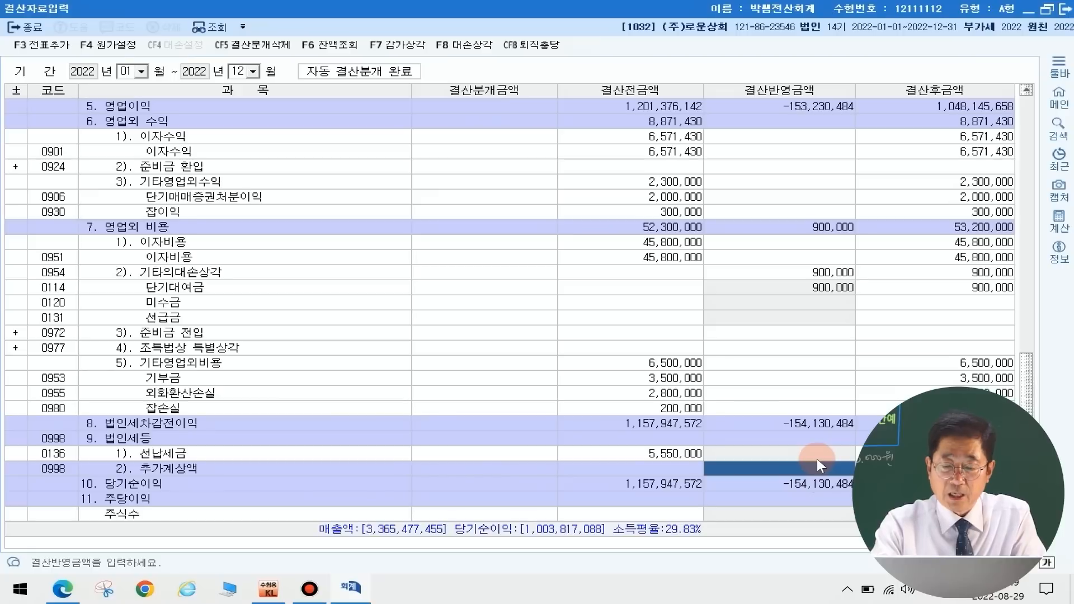
{"action": "type", "text": "6,450,000"}
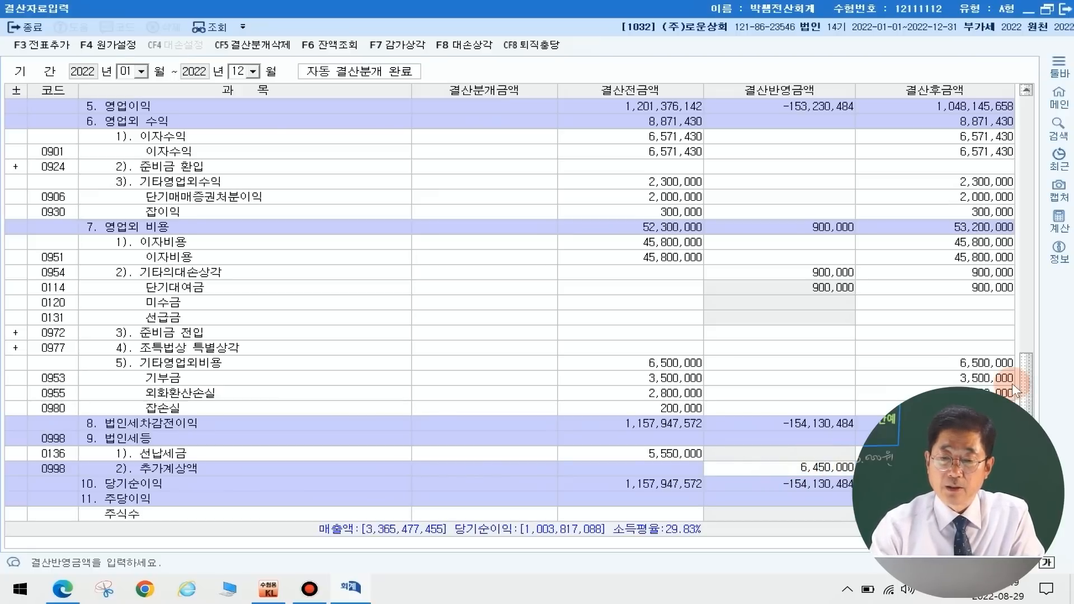
{"action": "key", "text": "Return"}
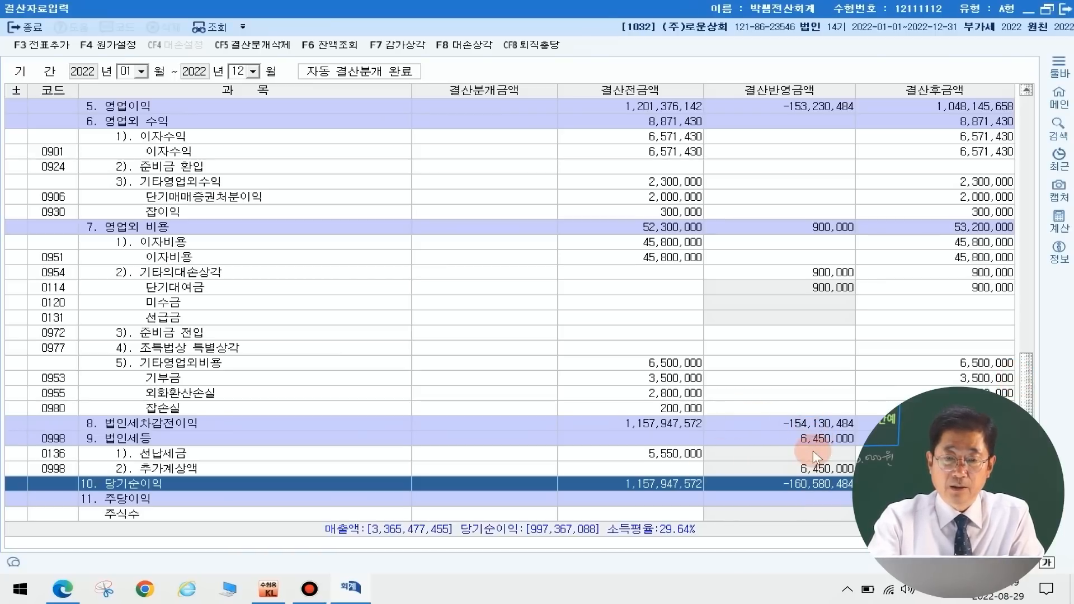
Enter 5,550,000 as the 결산반영금액 for 선납세금 and check it with 추가계상액 against the 법인세등 total
{"action": "left_click", "coordinate": [784, 453]}
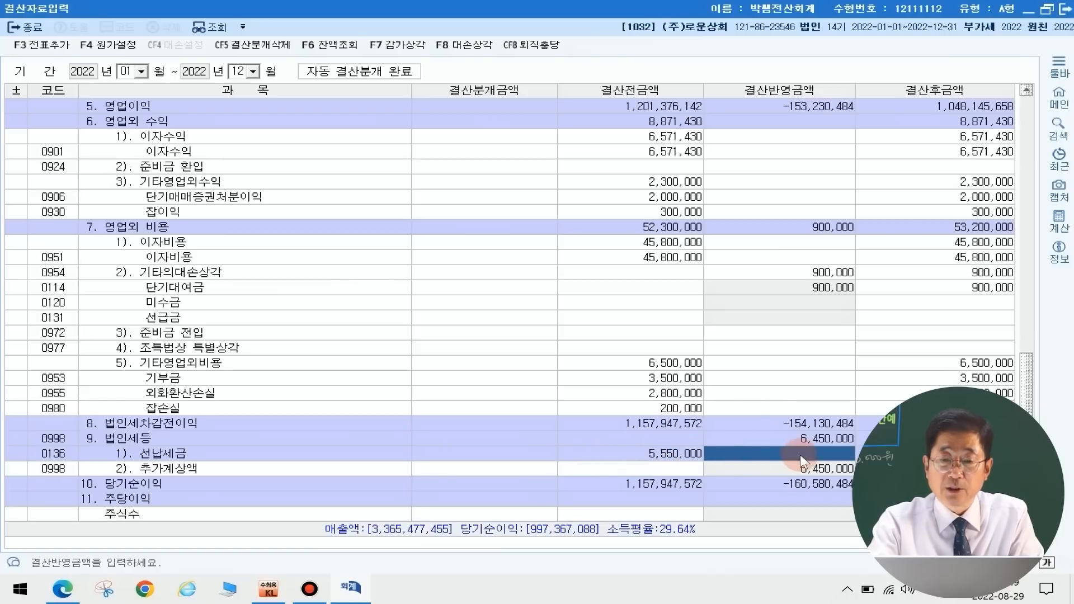
{"action": "type", "text": "5"}
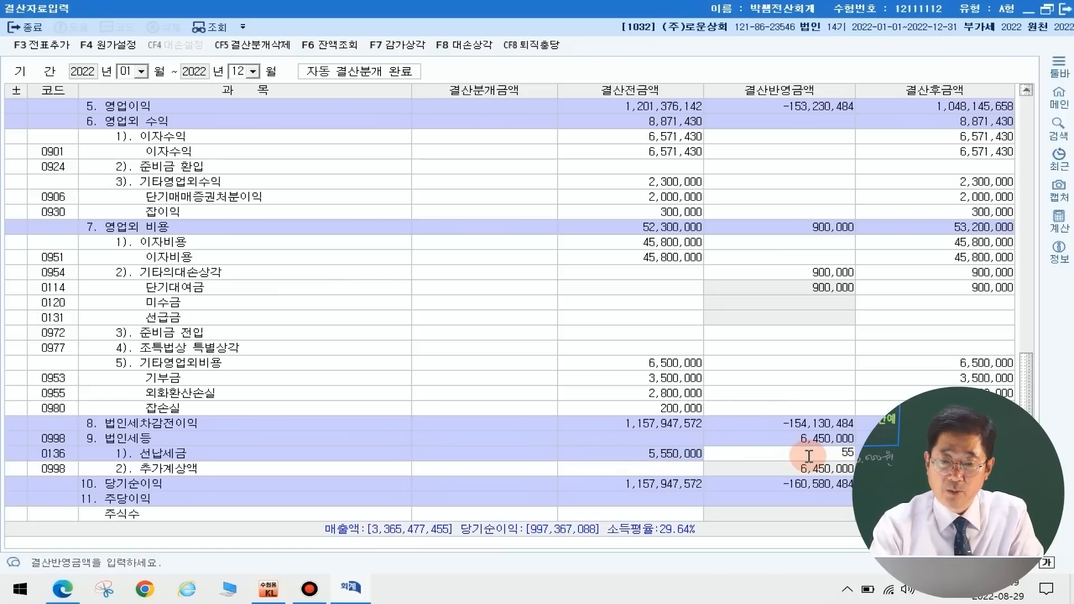
{"action": "type", "text": ",550,000"}
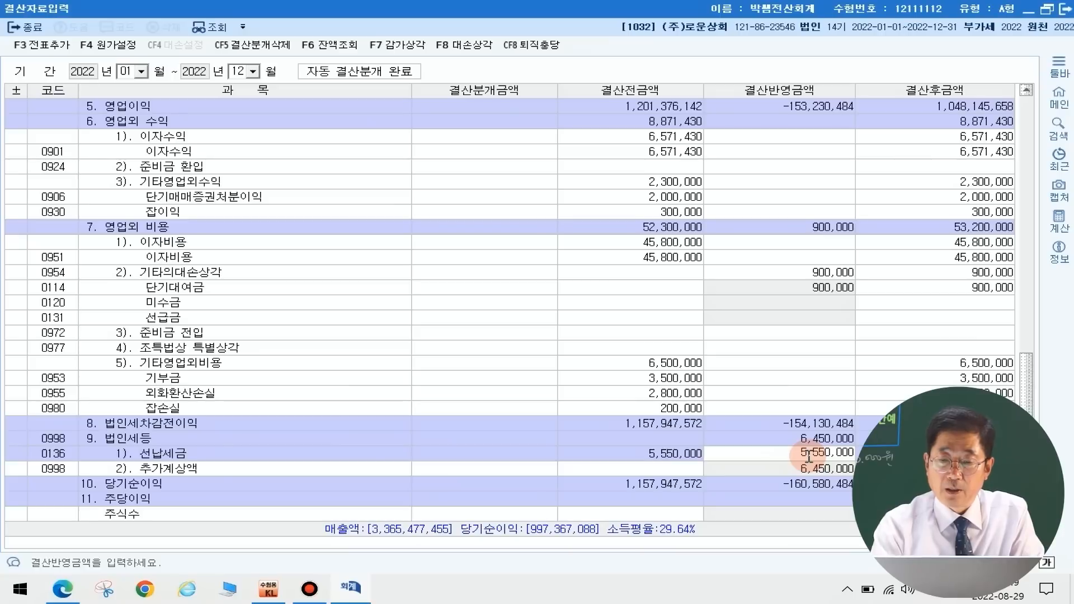
{"action": "key", "text": "Return"}
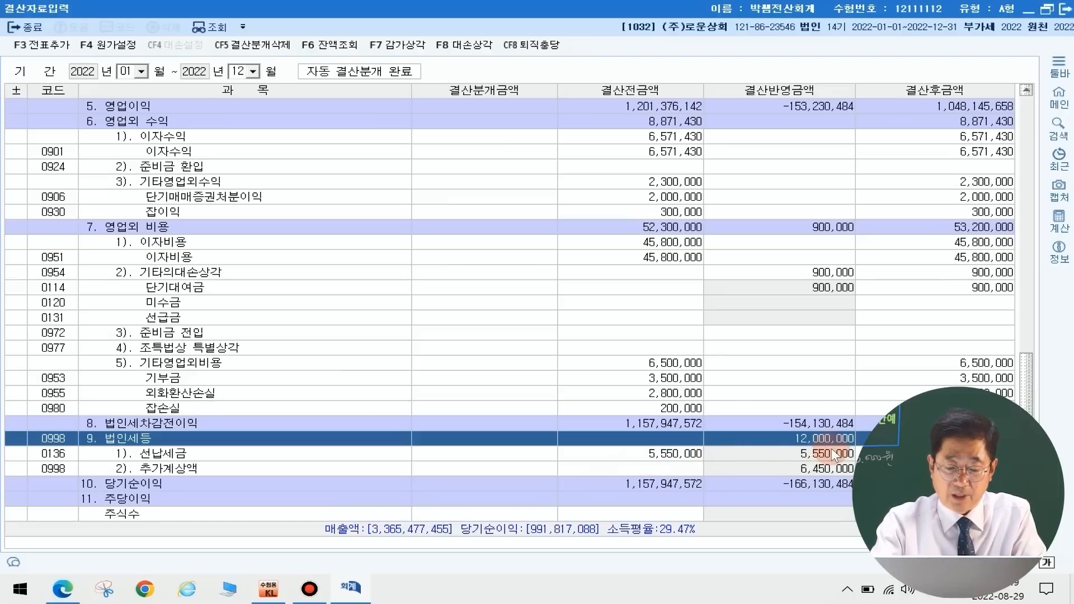
{"action": "left_click", "coordinate": [824, 470]}
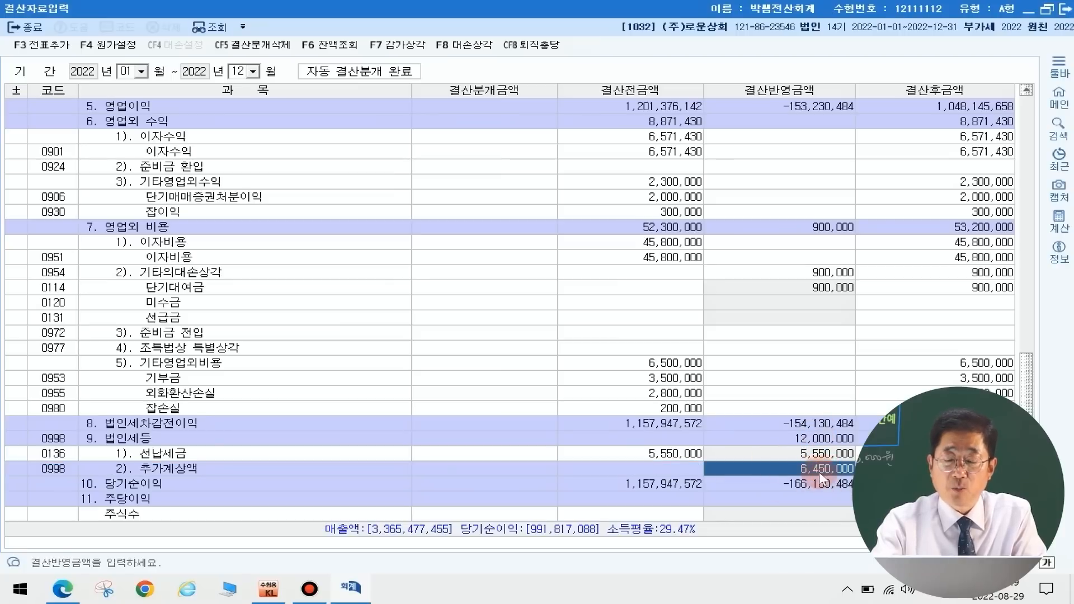
{"action": "left_click", "coordinate": [833, 440]}
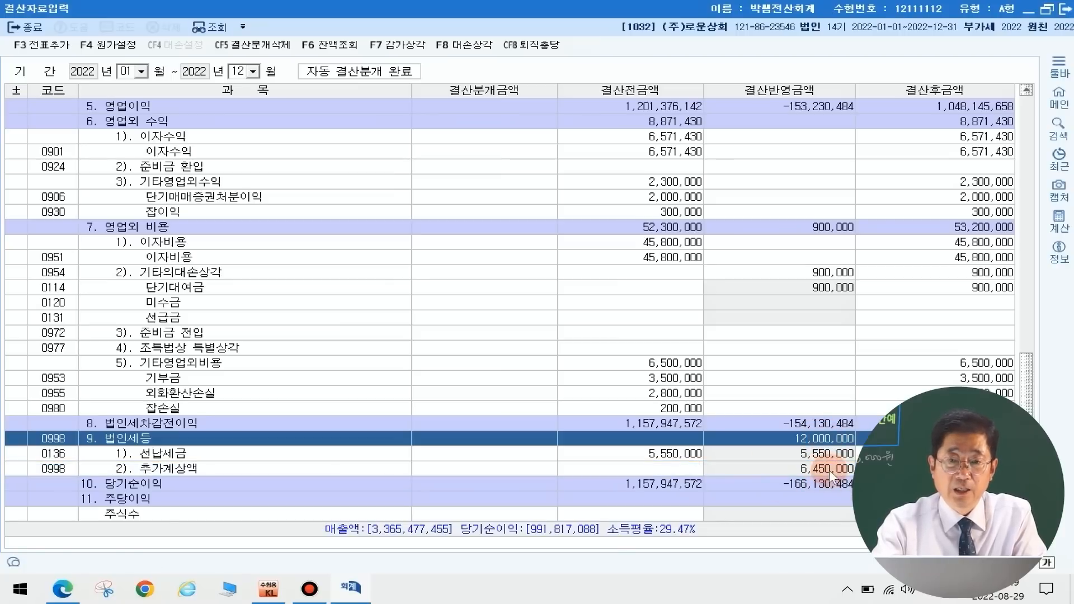
Replace the existing closing entries by regenerating the closing vouchers (전표추가) with the corporate tax amounts included
{"action": "left_click", "coordinate": [60, 48]}
{"action": "left_click", "coordinate": [567, 336]}
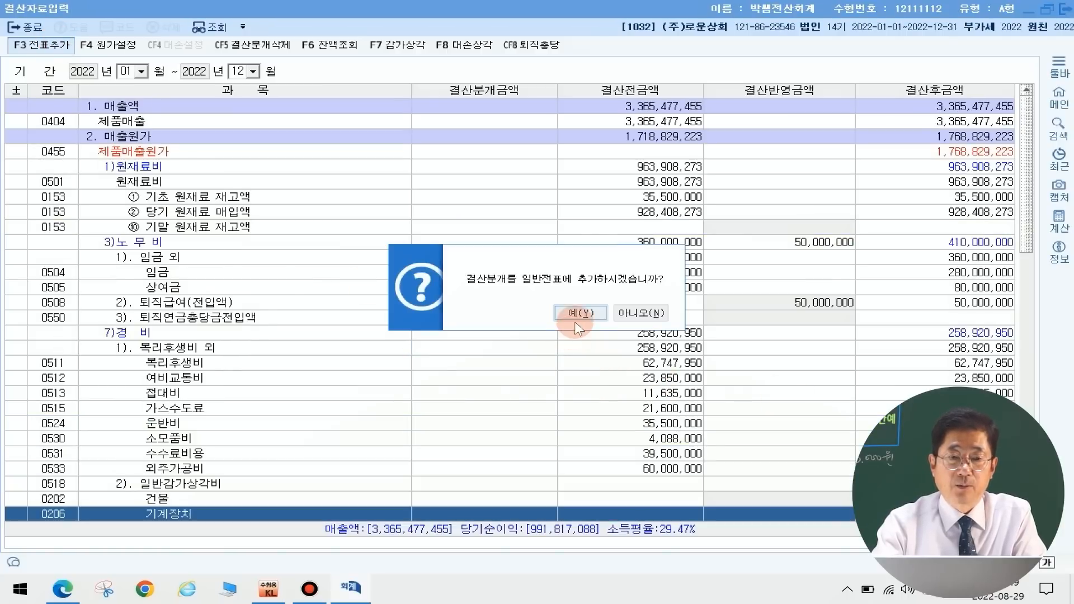
{"action": "left_click", "coordinate": [575, 313]}
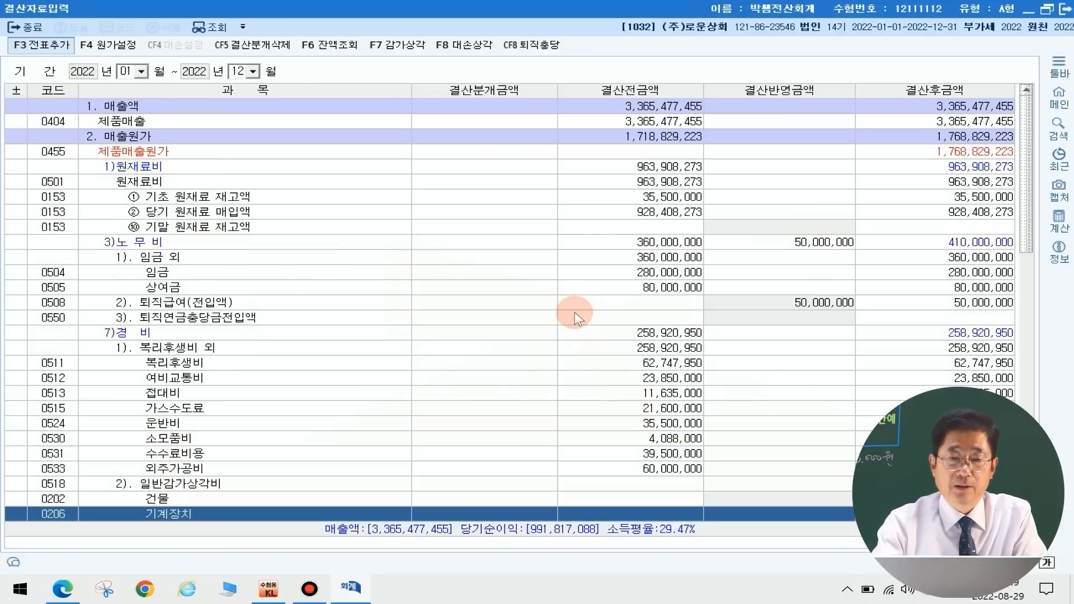
Open the December 31 general vouchers and check the generated 법인세등 entries against their 선납세금 and 미지급세금 lines
{"action": "left_click", "coordinate": [1028, 13]}
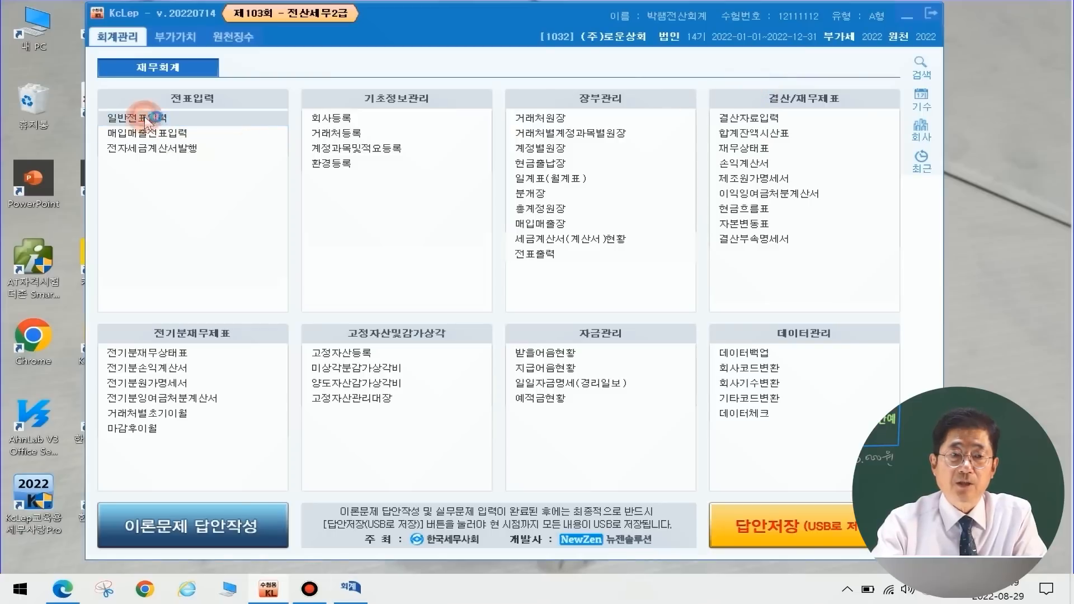
{"action": "key", "text": "Return"}
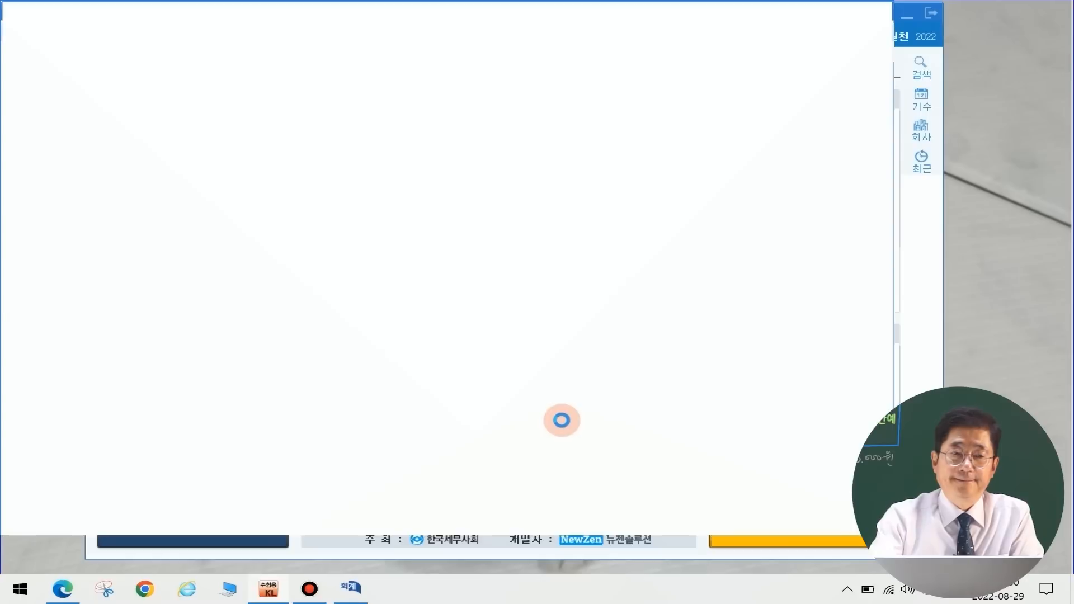
{"action": "type", "text": "1231"}
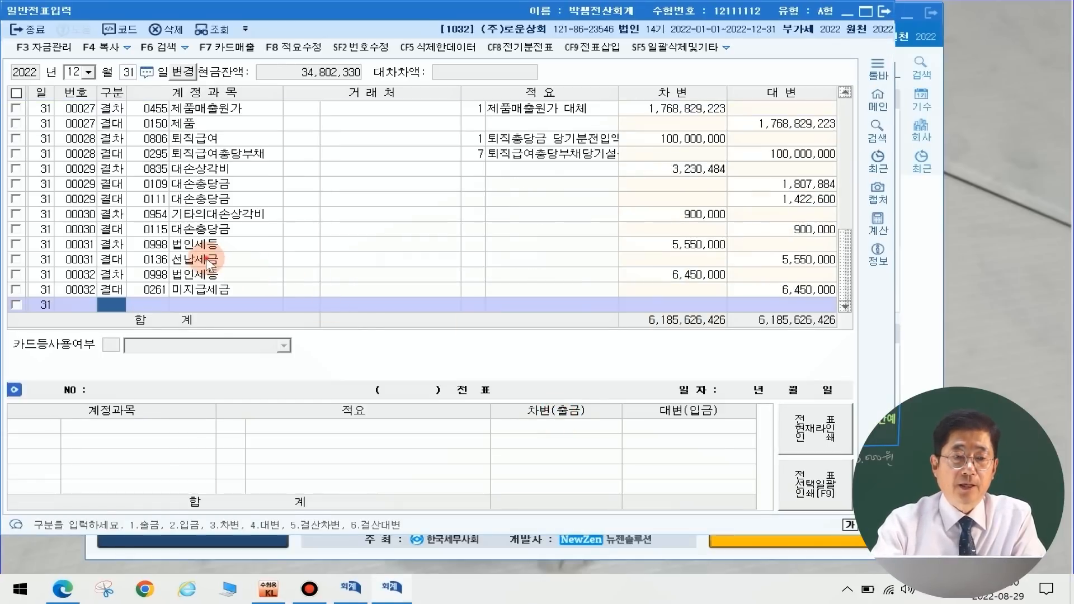
{"action": "left_click", "coordinate": [192, 242]}
{"action": "left_click", "coordinate": [199, 264]}
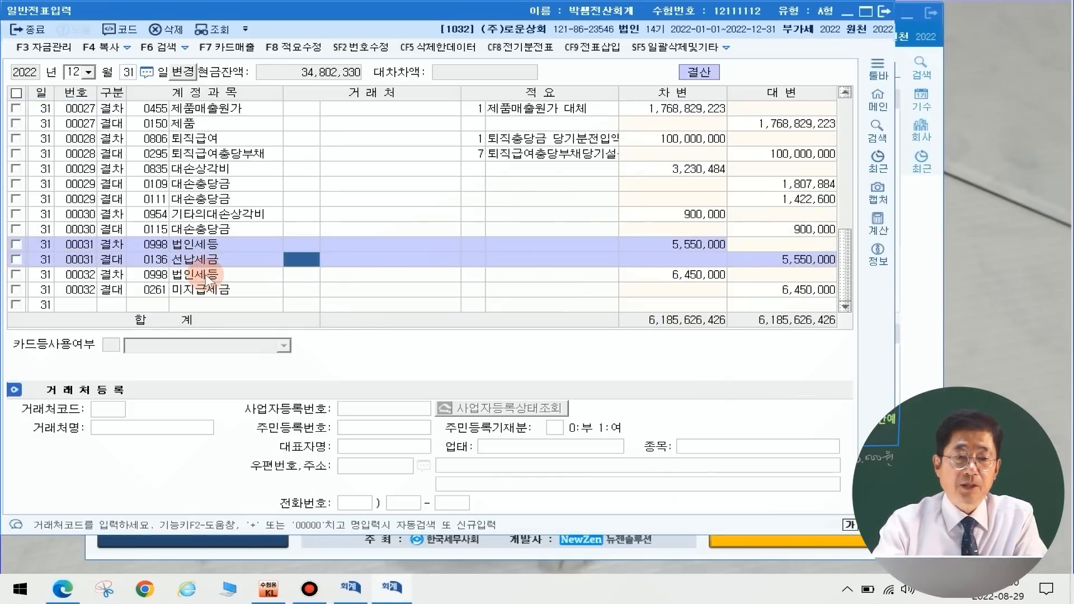
{"action": "left_click", "coordinate": [209, 275]}
{"action": "left_click", "coordinate": [220, 289]}
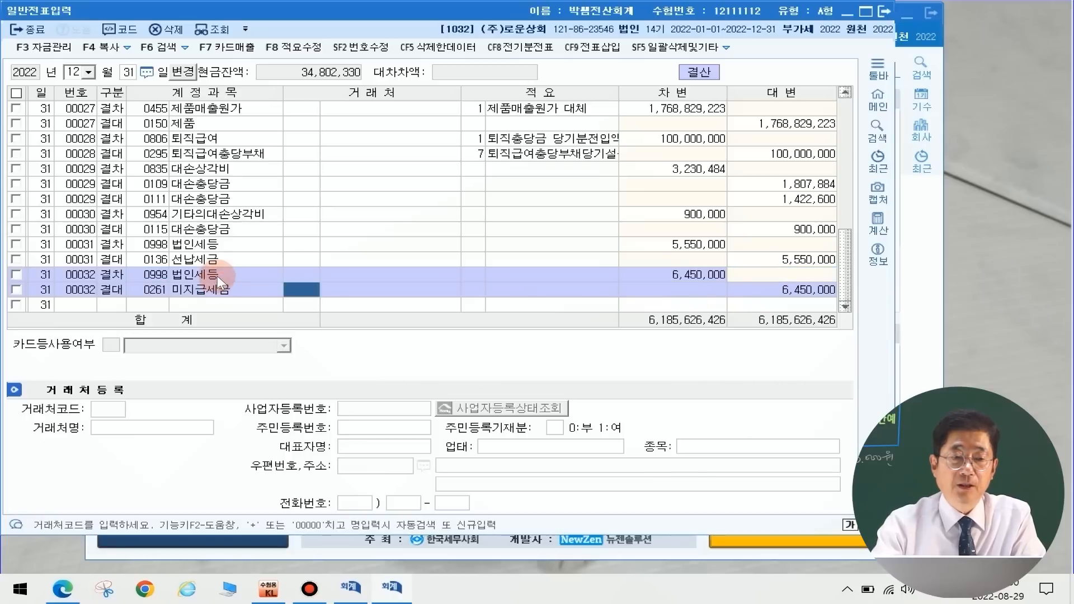